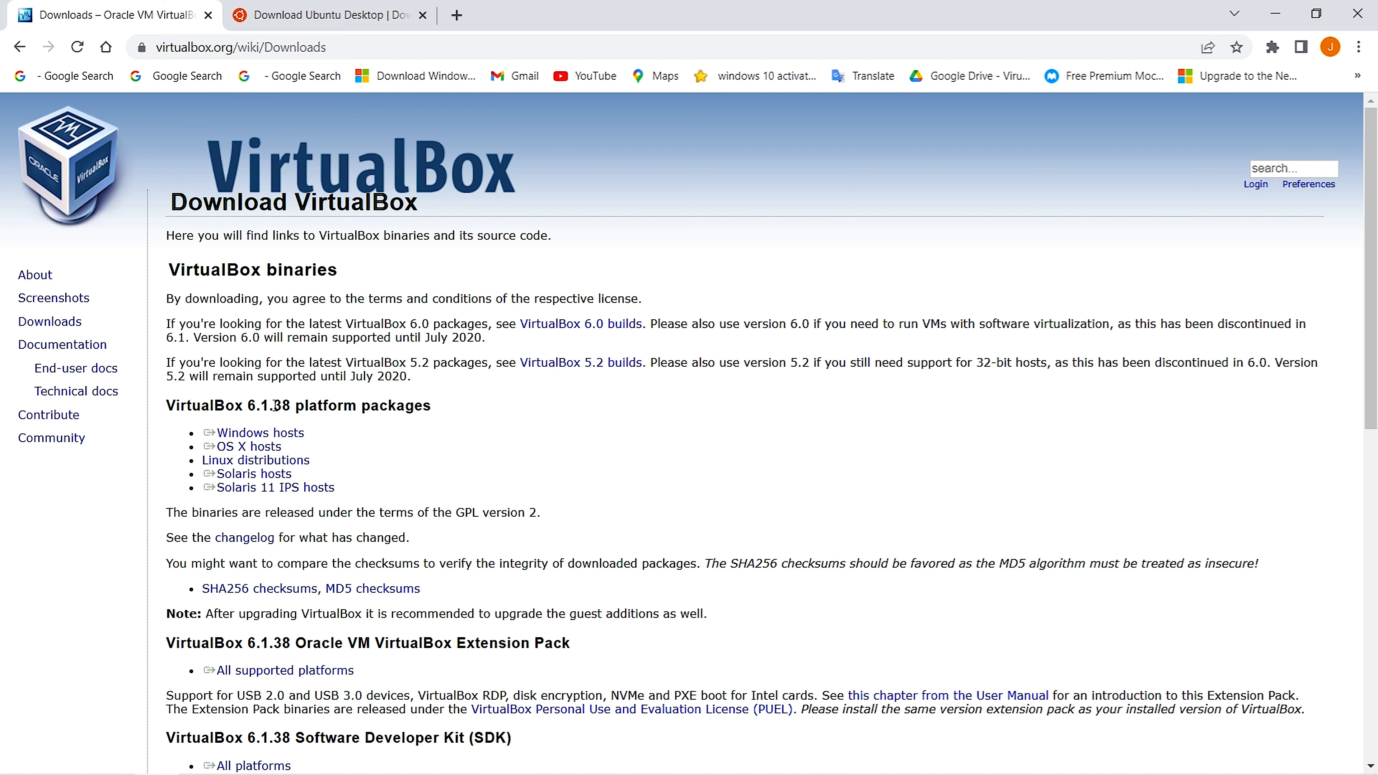
# - Start downloading the VirtualBox 6.1.38 package for Windows hosts and cancel the download
pyautogui.click(247, 434)
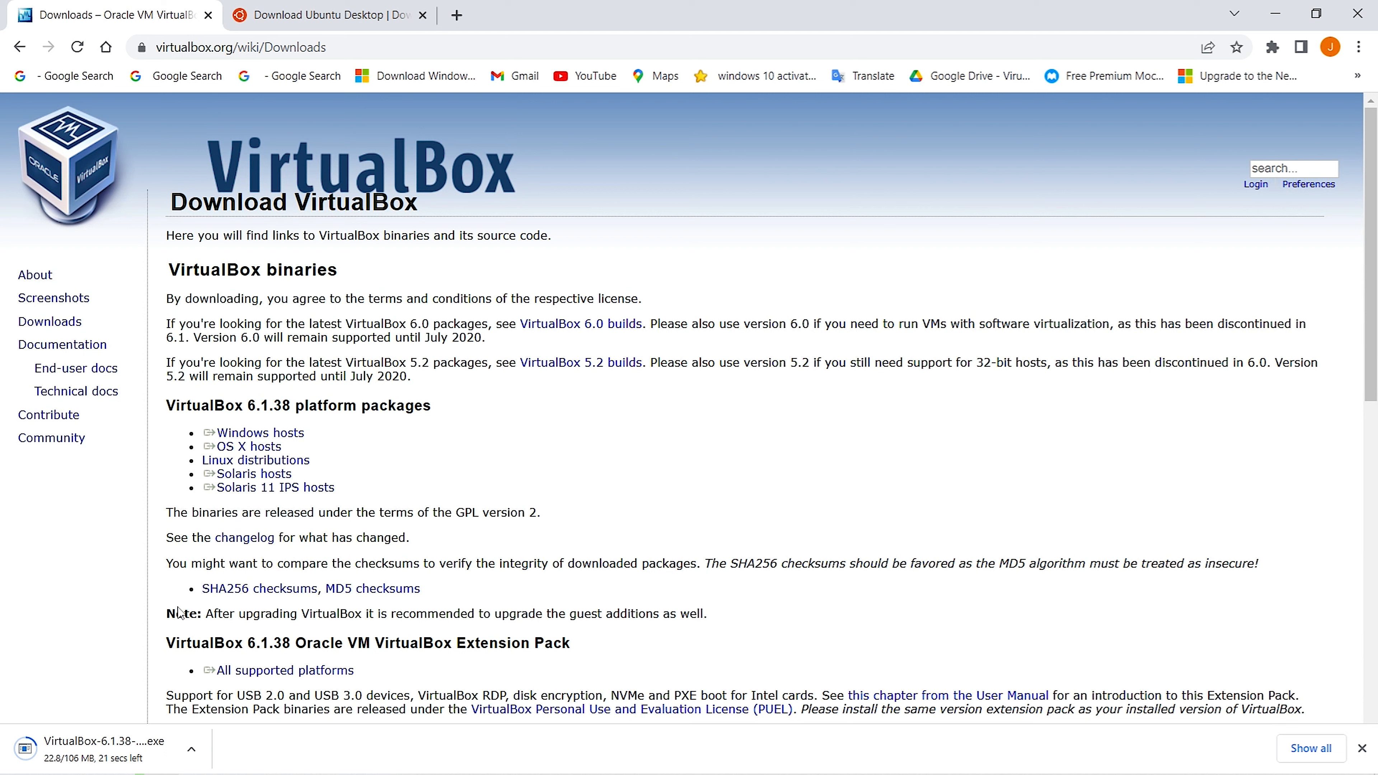
pyautogui.click(191, 749)
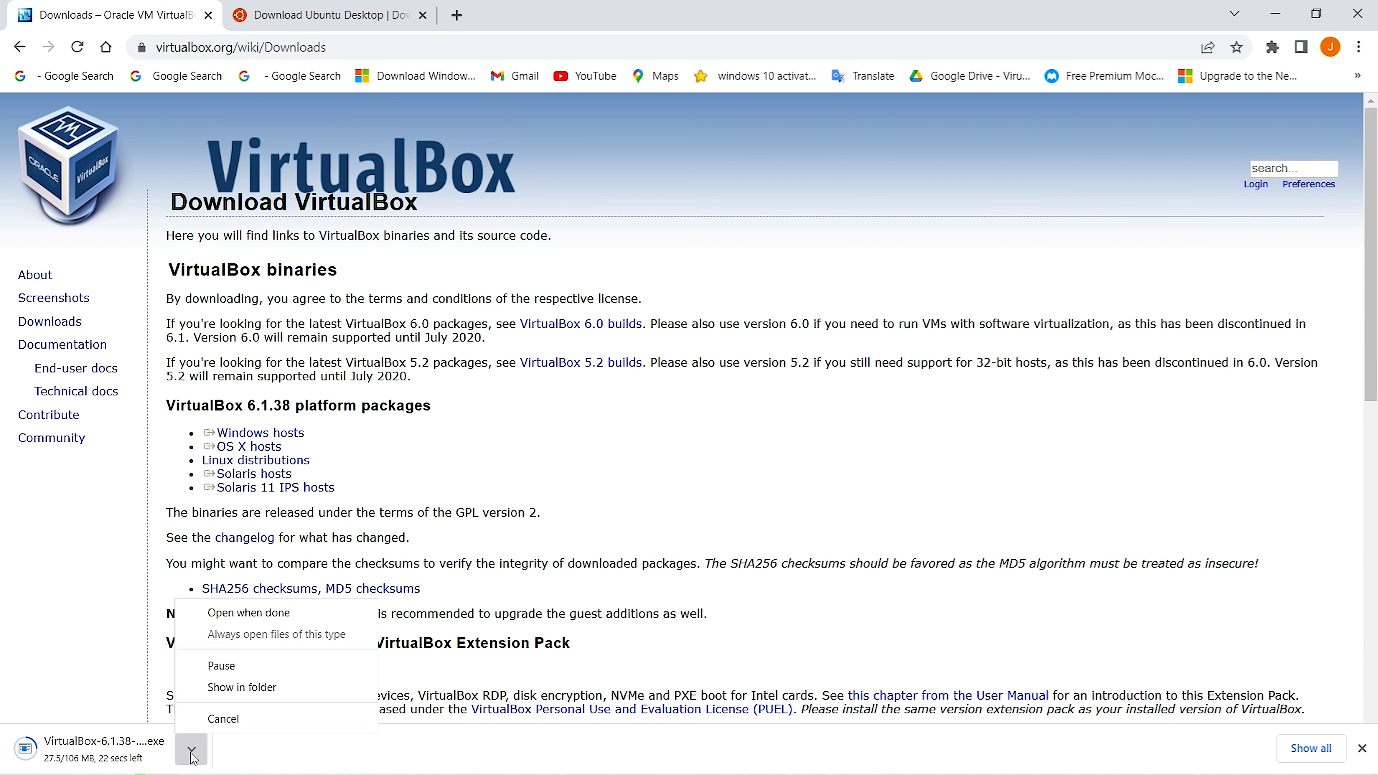
pyautogui.click(215, 714)
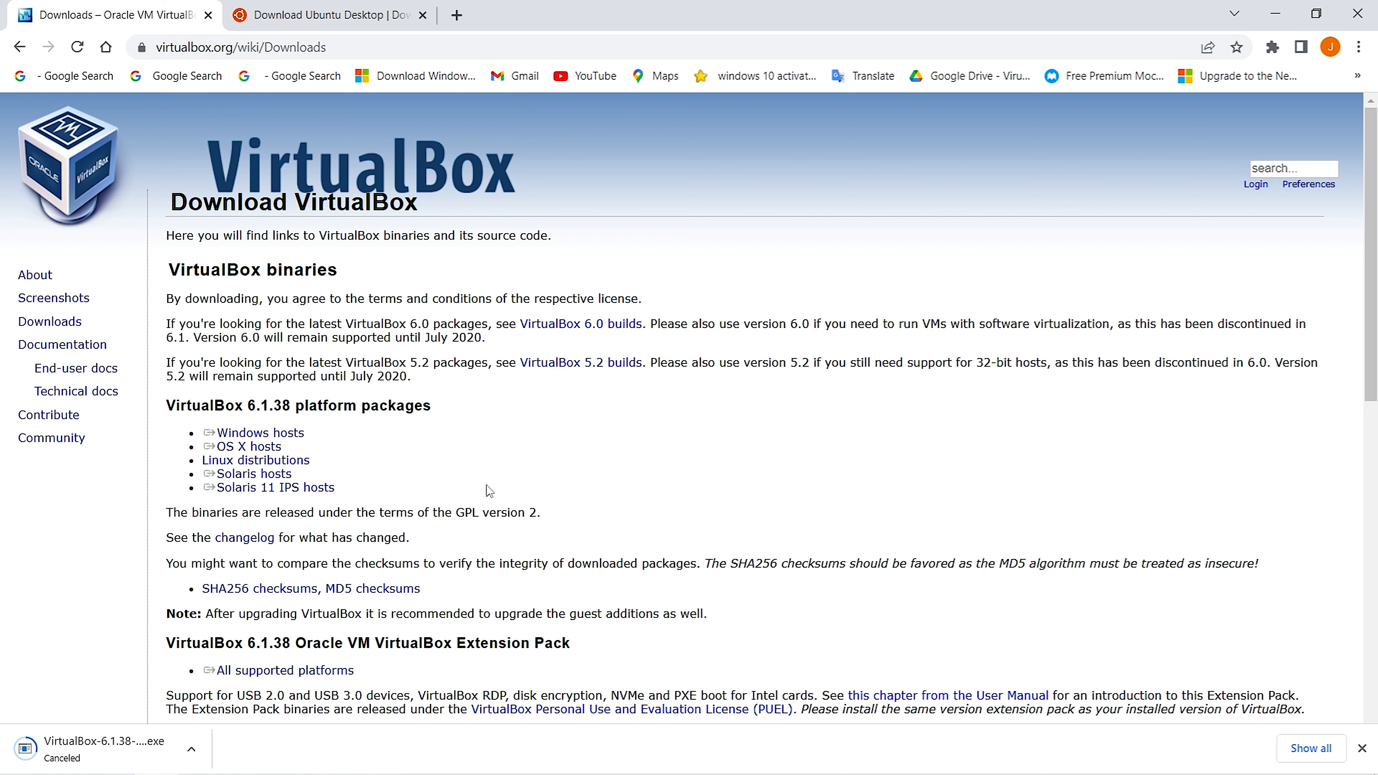
# - Start downloading Ubuntu 22.04.1 LTS from the Ubuntu Desktop download page and cancel the download
pyautogui.click(320, 11)
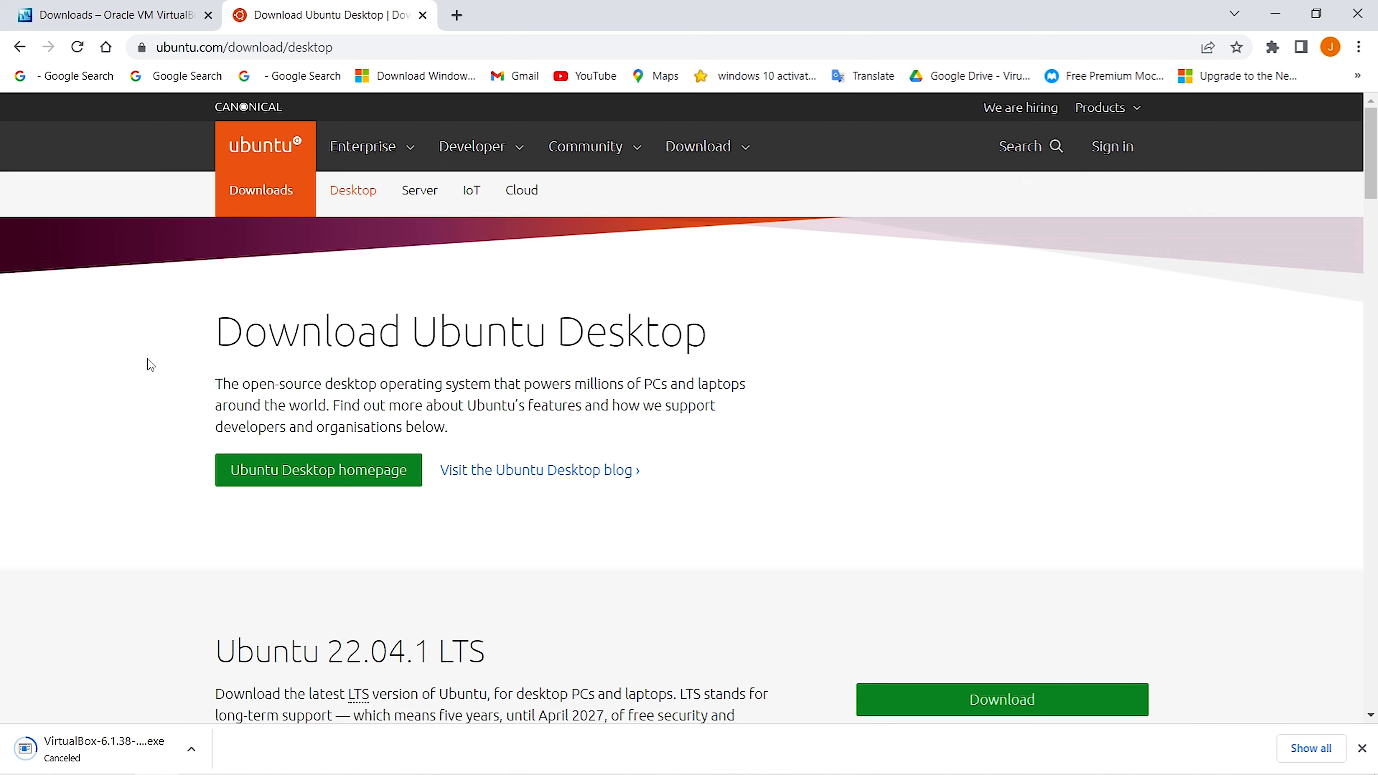
pyautogui.scroll(-5, 151, 363)
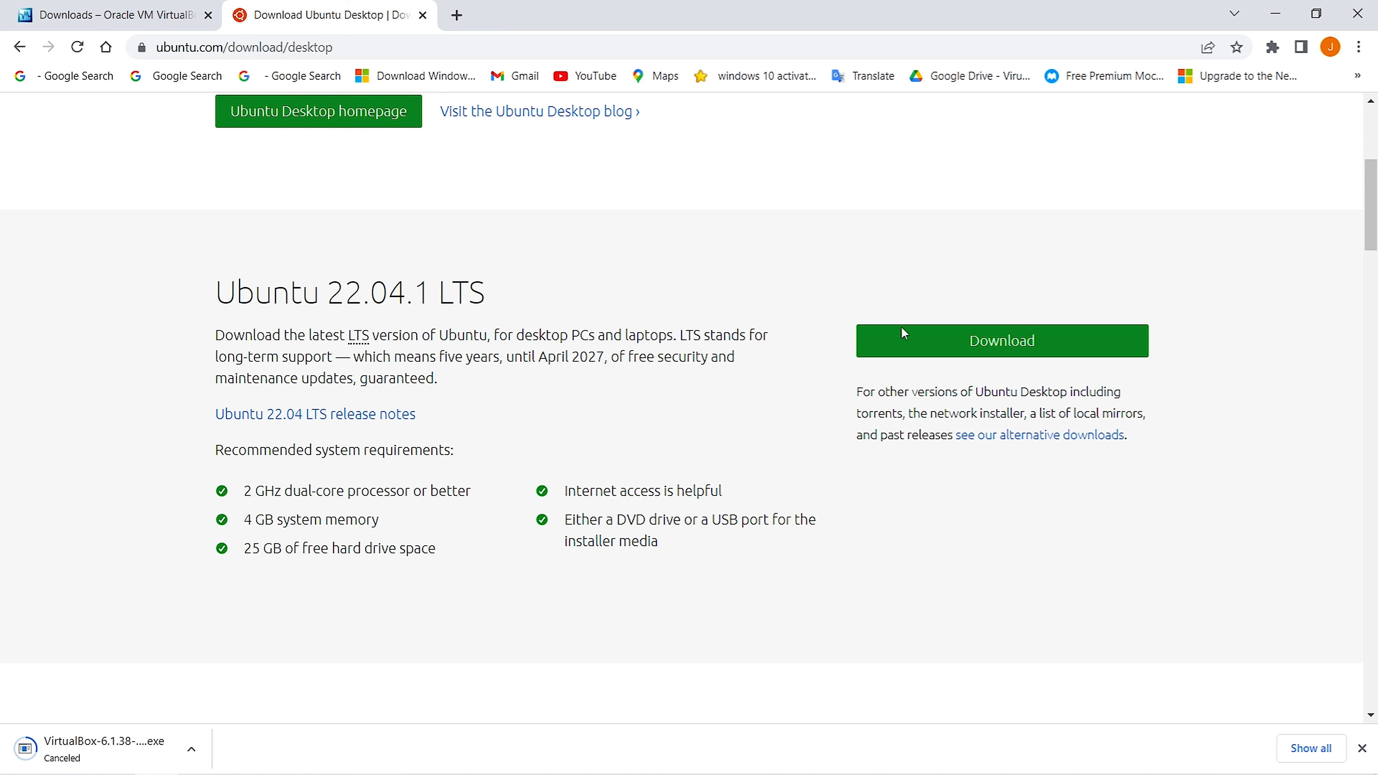
pyautogui.click(990, 348)
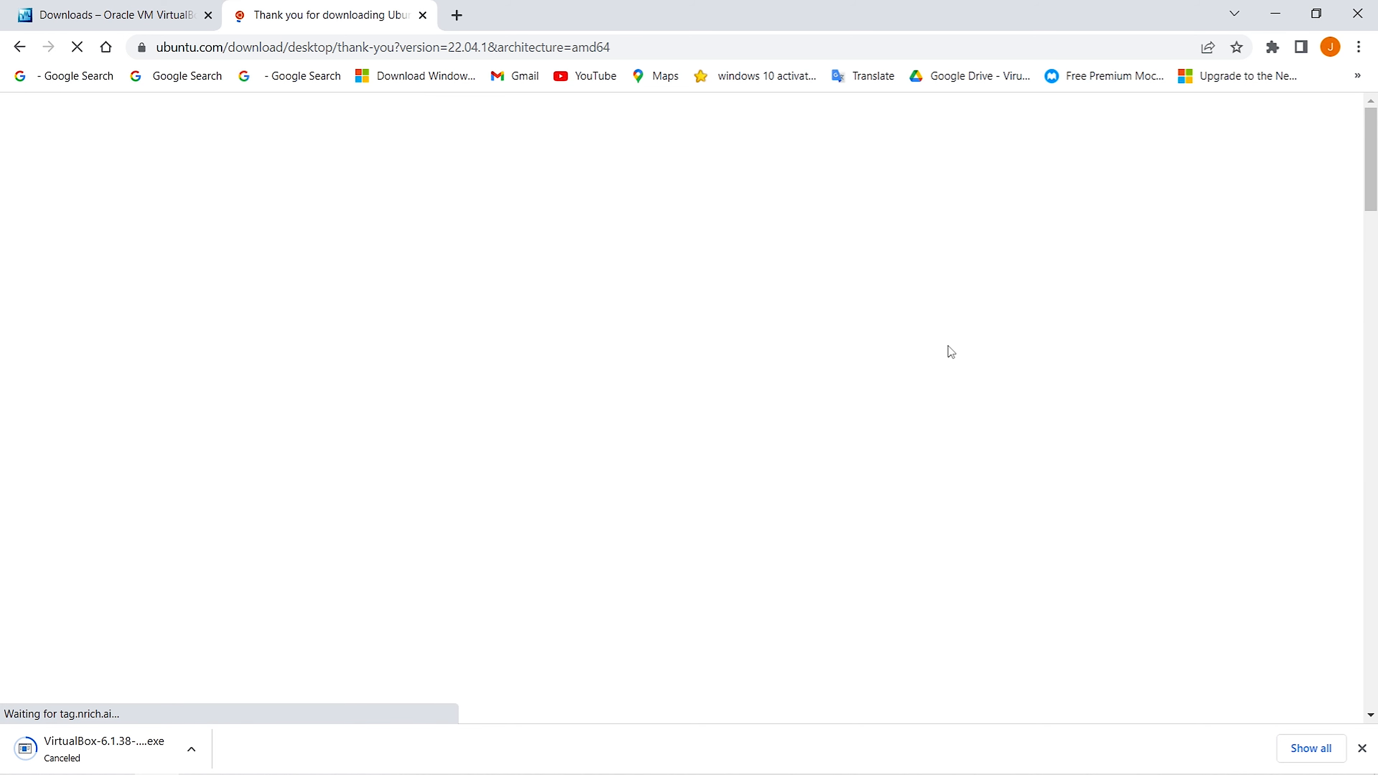
pyautogui.scroll(-3, 896, 345)
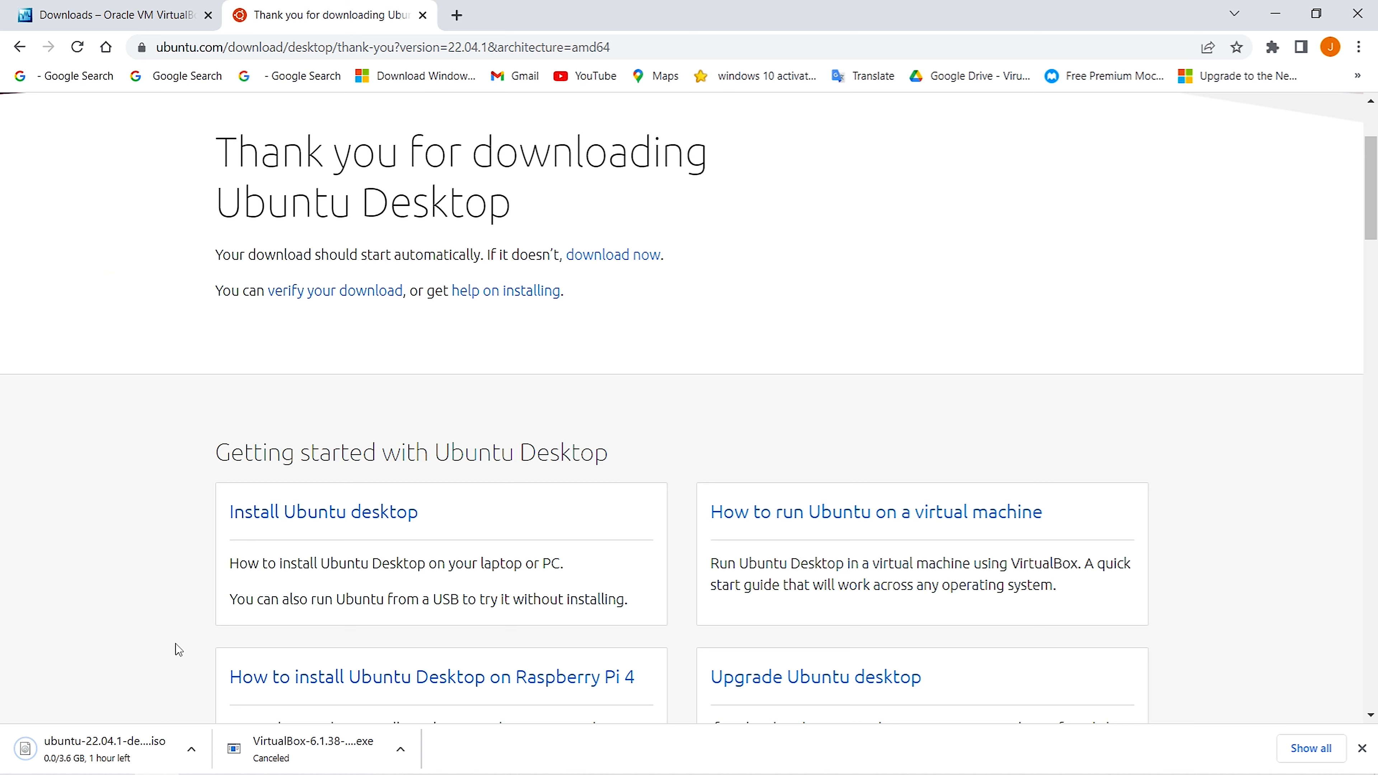
pyautogui.click(196, 753)
pyautogui.click(220, 721)
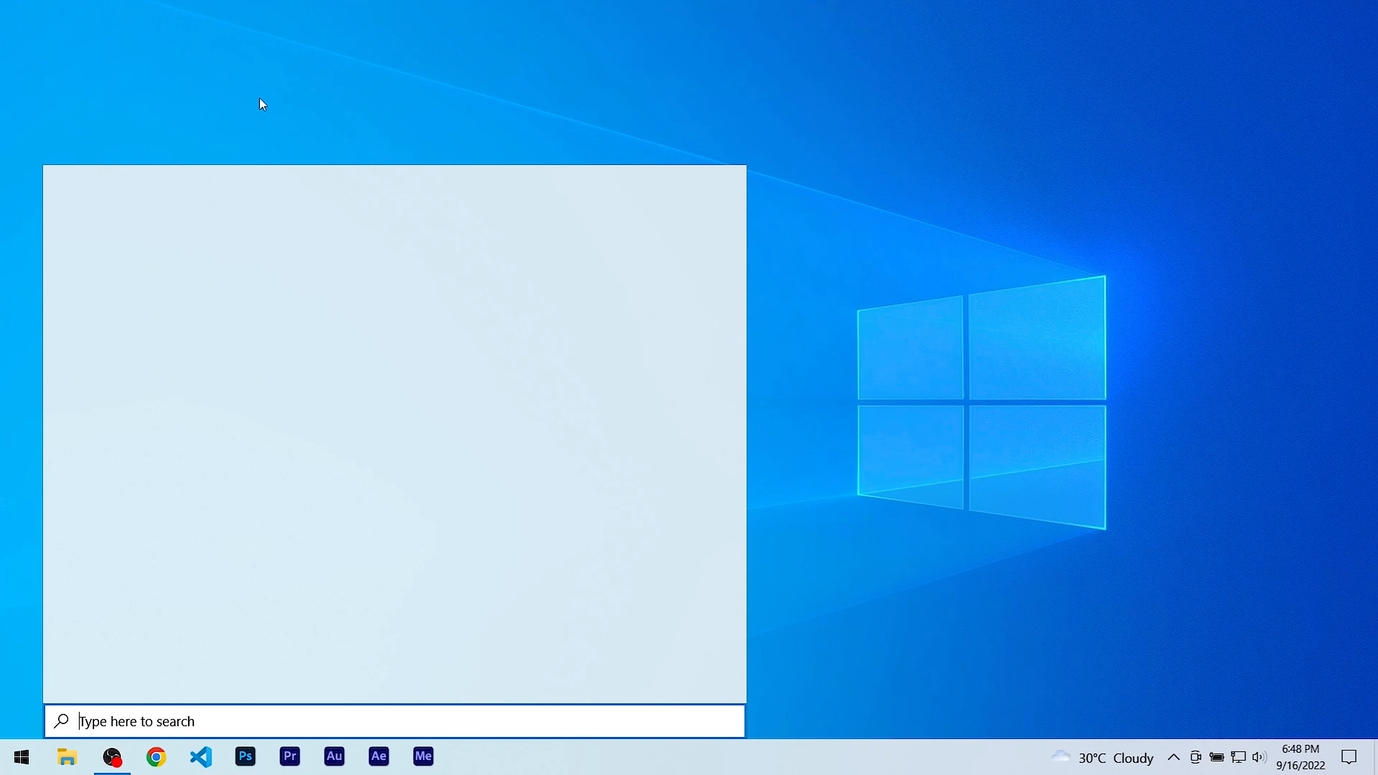
# - Switch to Oracle VM VirtualBox Manager and start creating a new virtual machine in guided mode
pyautogui.write('virtual bo')
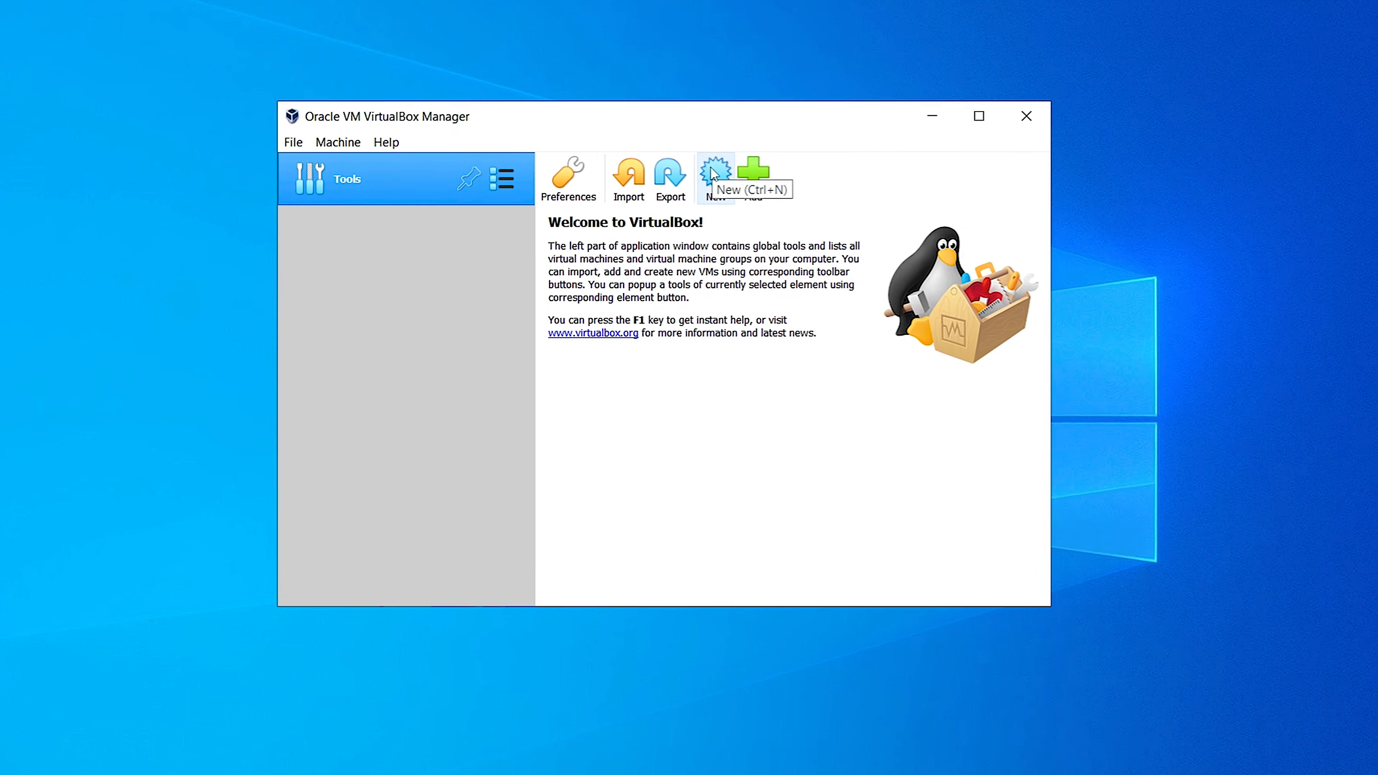
pyautogui.click(711, 173)
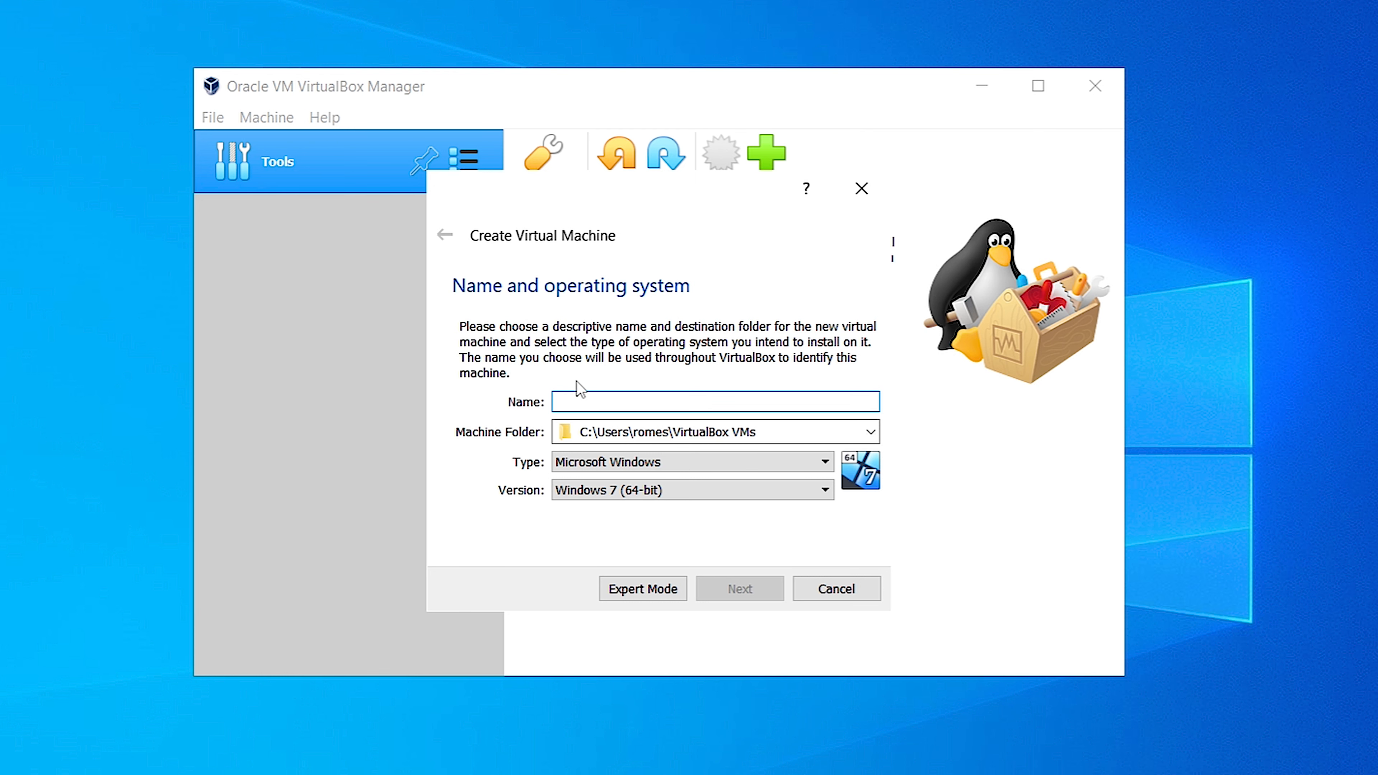
pyautogui.click(639, 589)
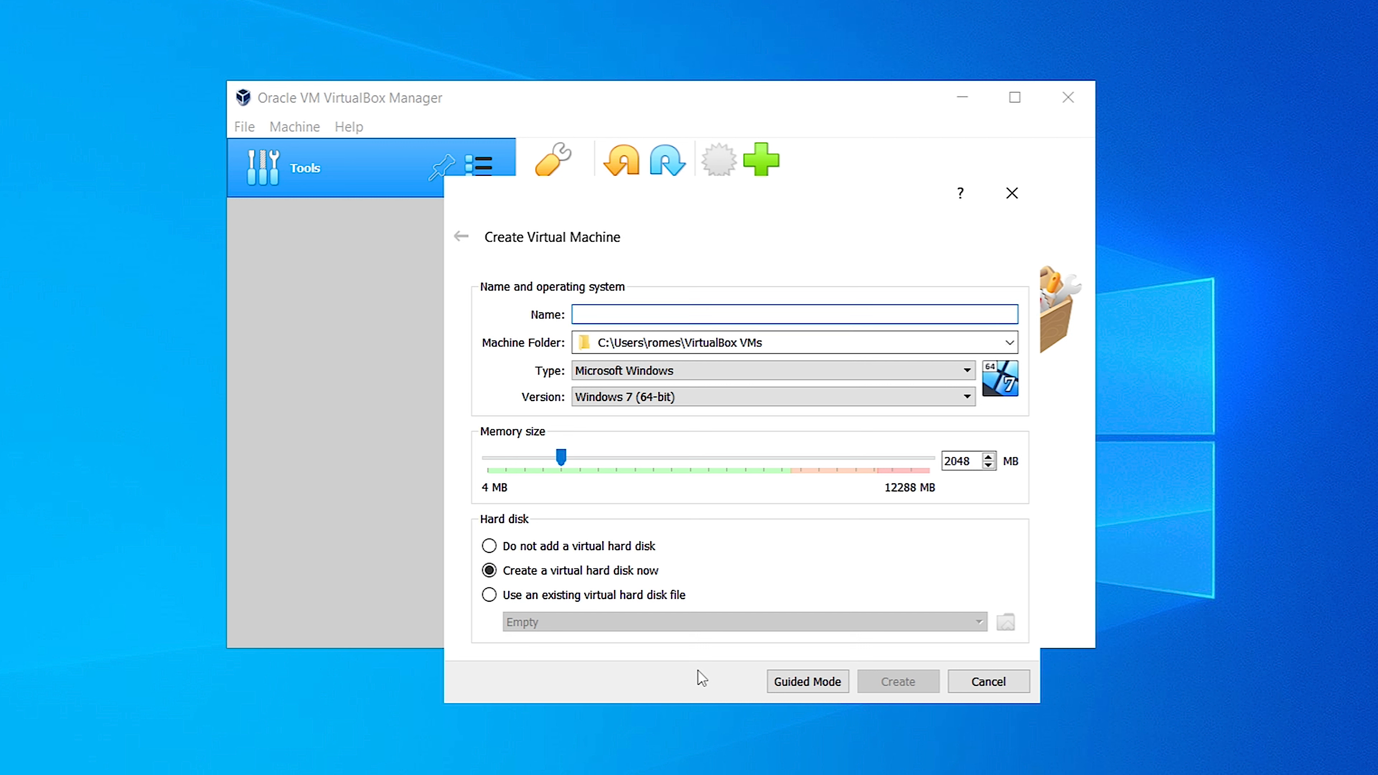
pyautogui.click(795, 682)
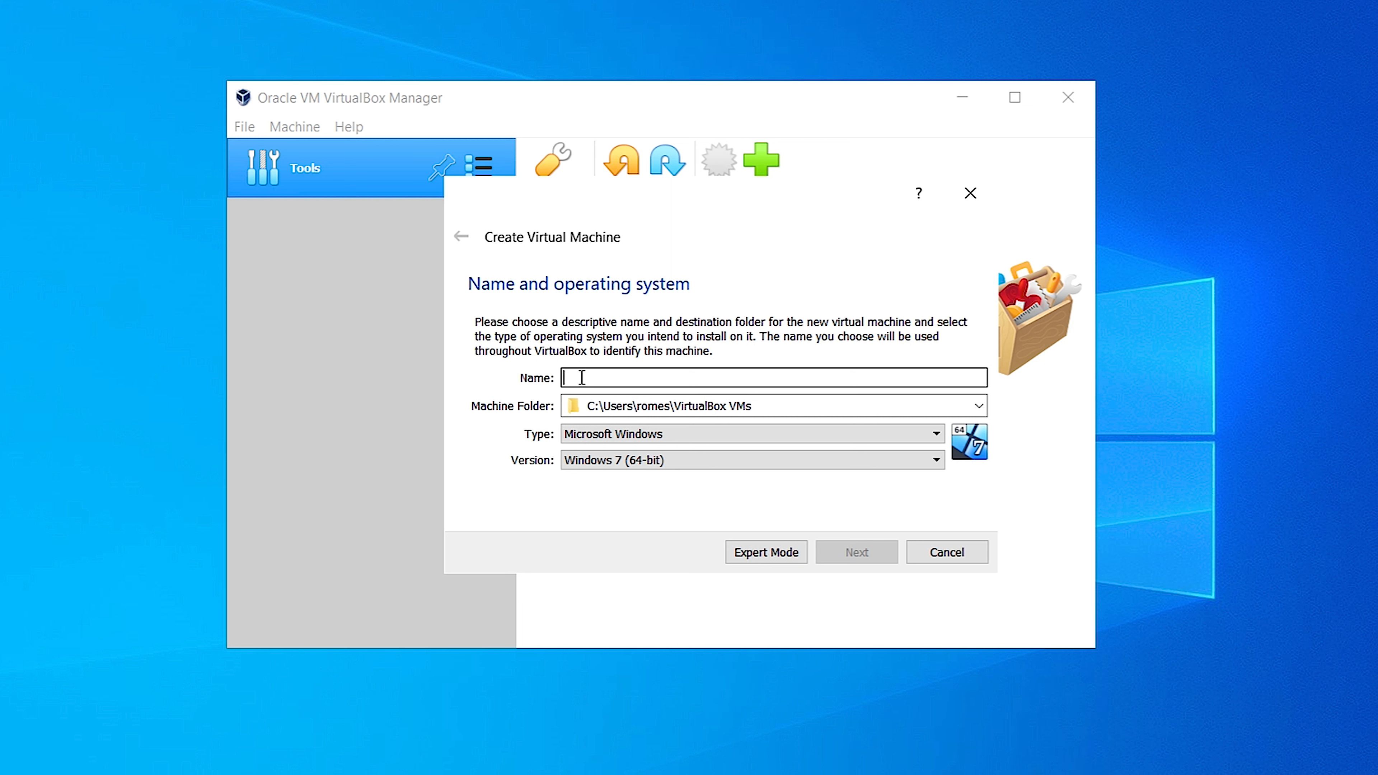
# - Name the new virtual machine "ubnutu22.04.1 lts" and accept Linux, Ubuntu (64-bit) as its operating system
pyautogui.write('u')
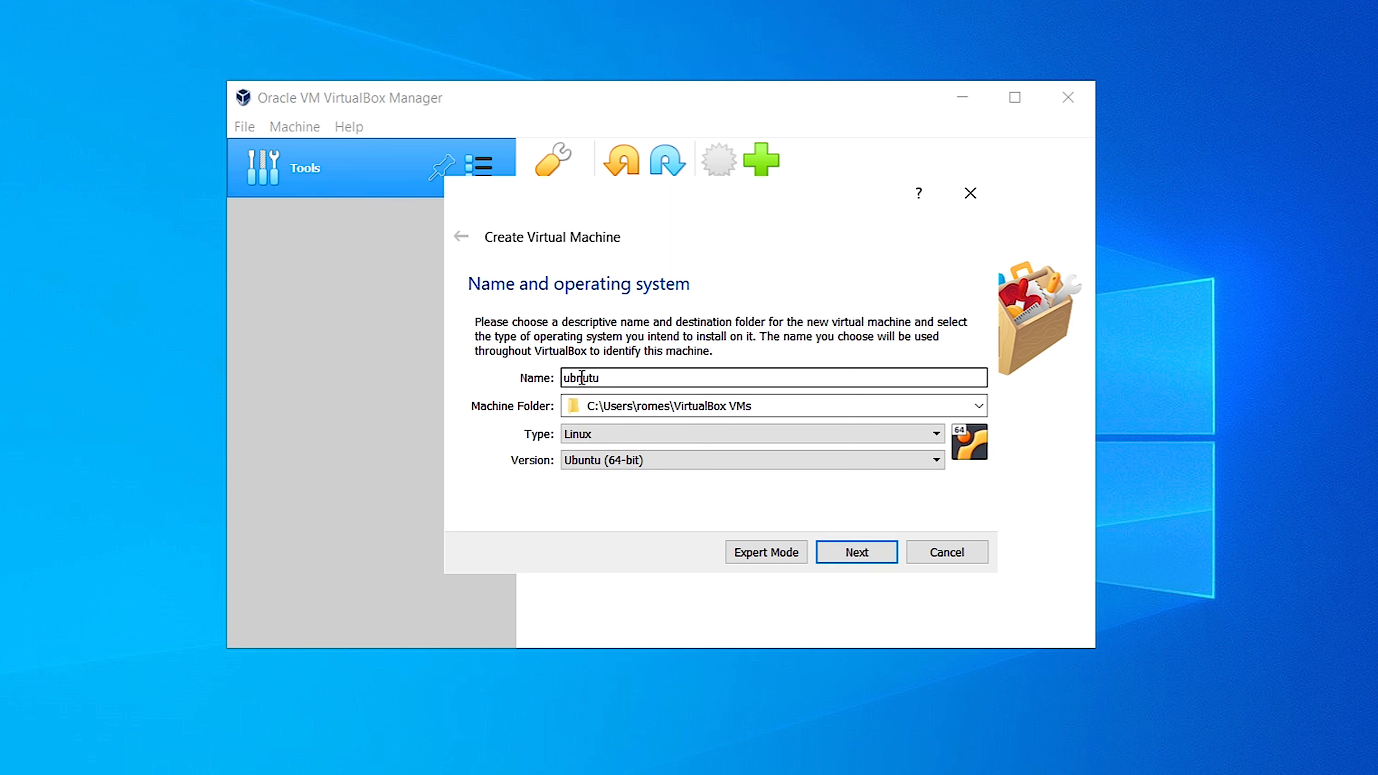
pyautogui.write('buntu22.04.1 ')
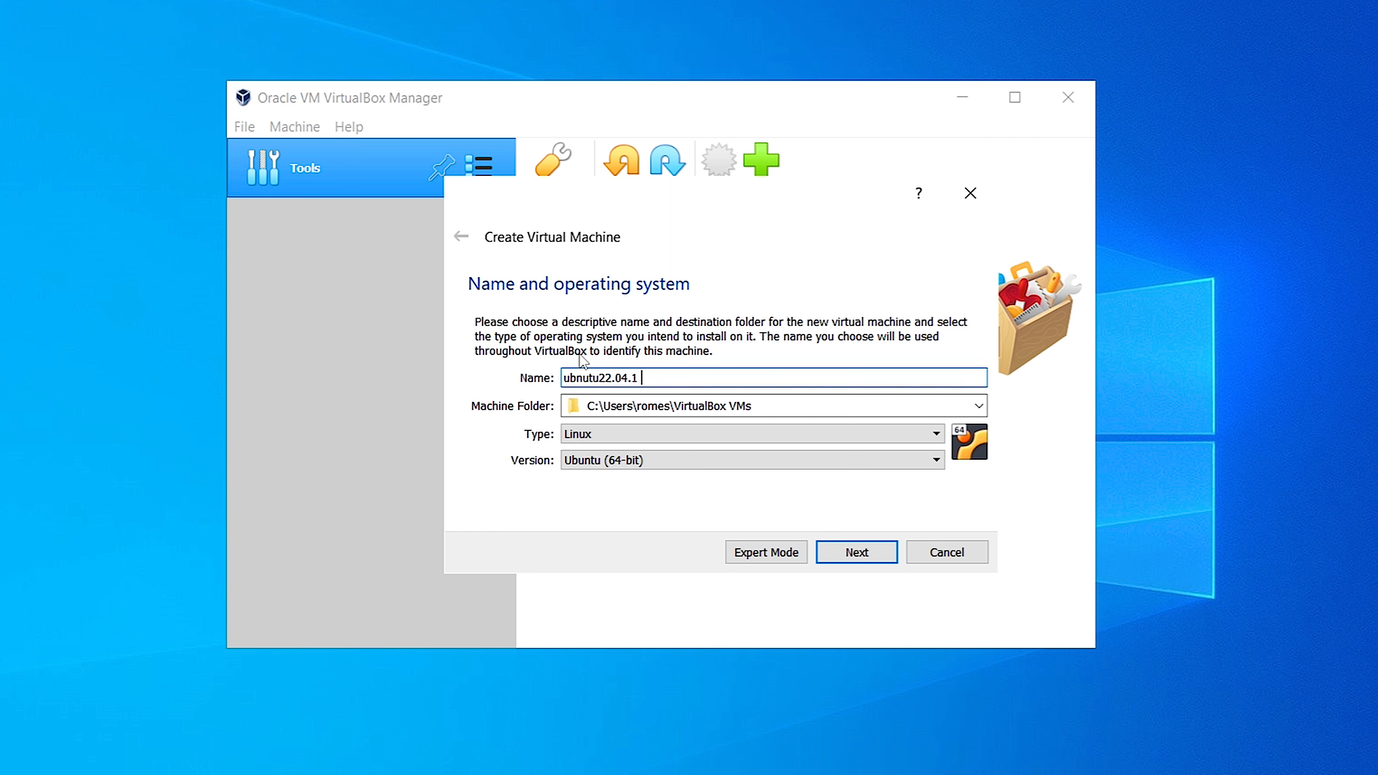
pyautogui.write('lts')
pyautogui.click(846, 557)
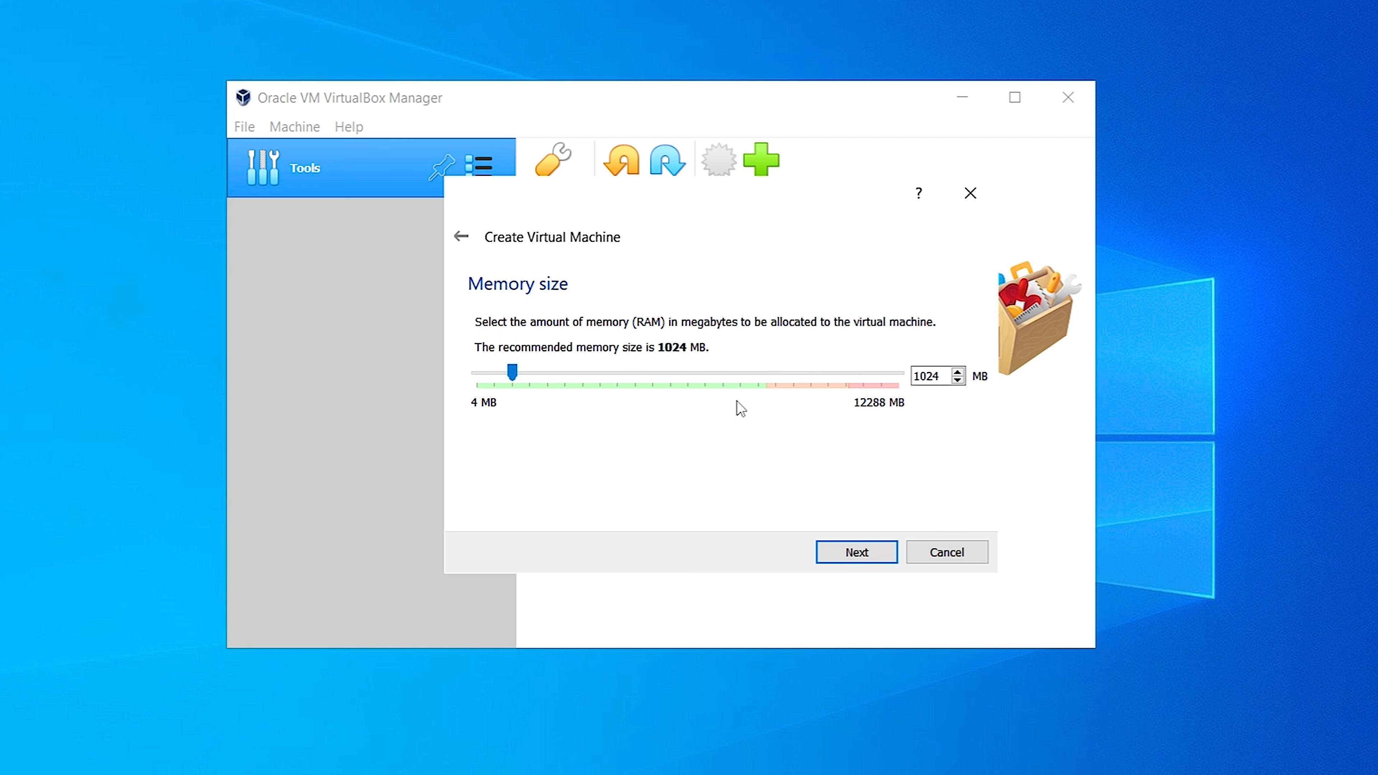
# - Set the virtual machine's memory size to 4075 MB
pyautogui.moveTo(943, 376); pyautogui.dragTo(878, 372)
pyautogui.write('4007')
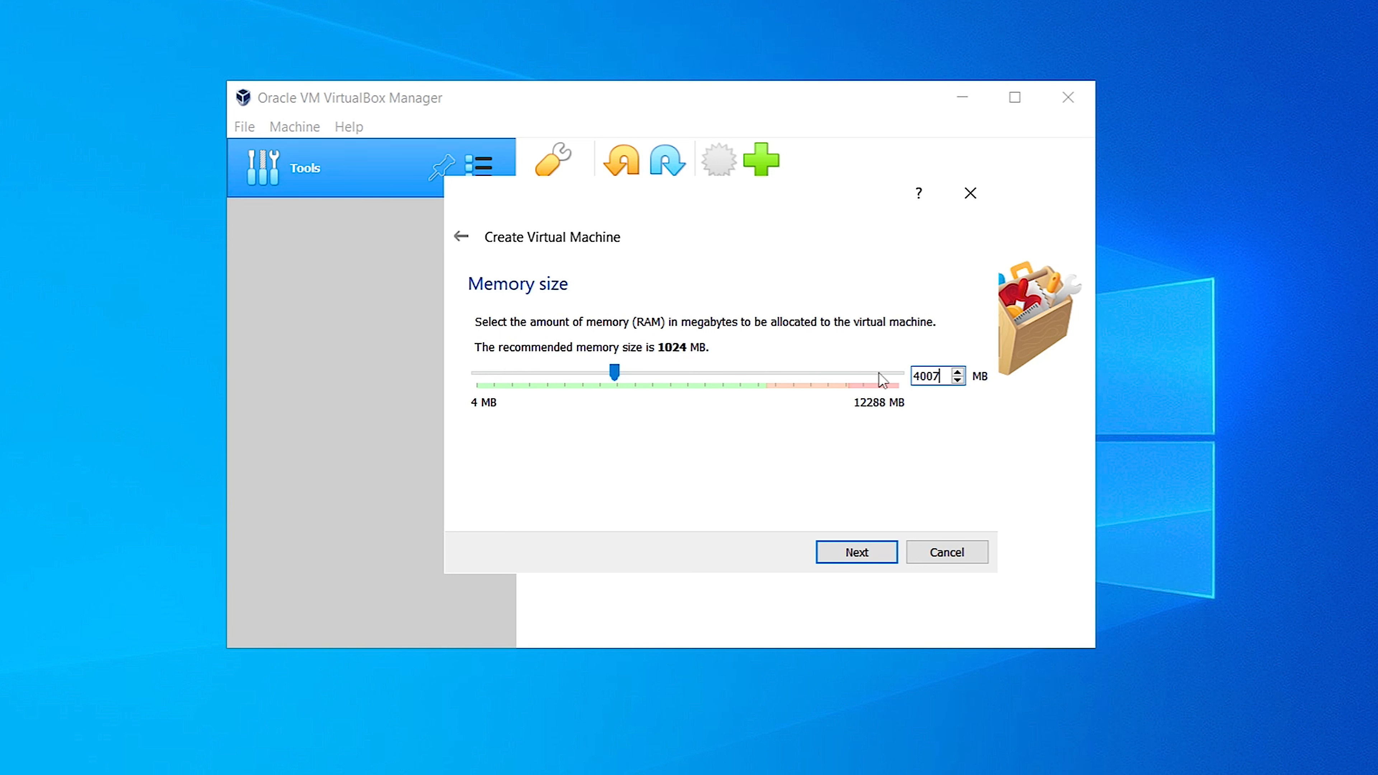
pyautogui.press('BackSpace')
pyautogui.press('BackSpace')
pyautogui.write('75')
pyautogui.click(856, 553)
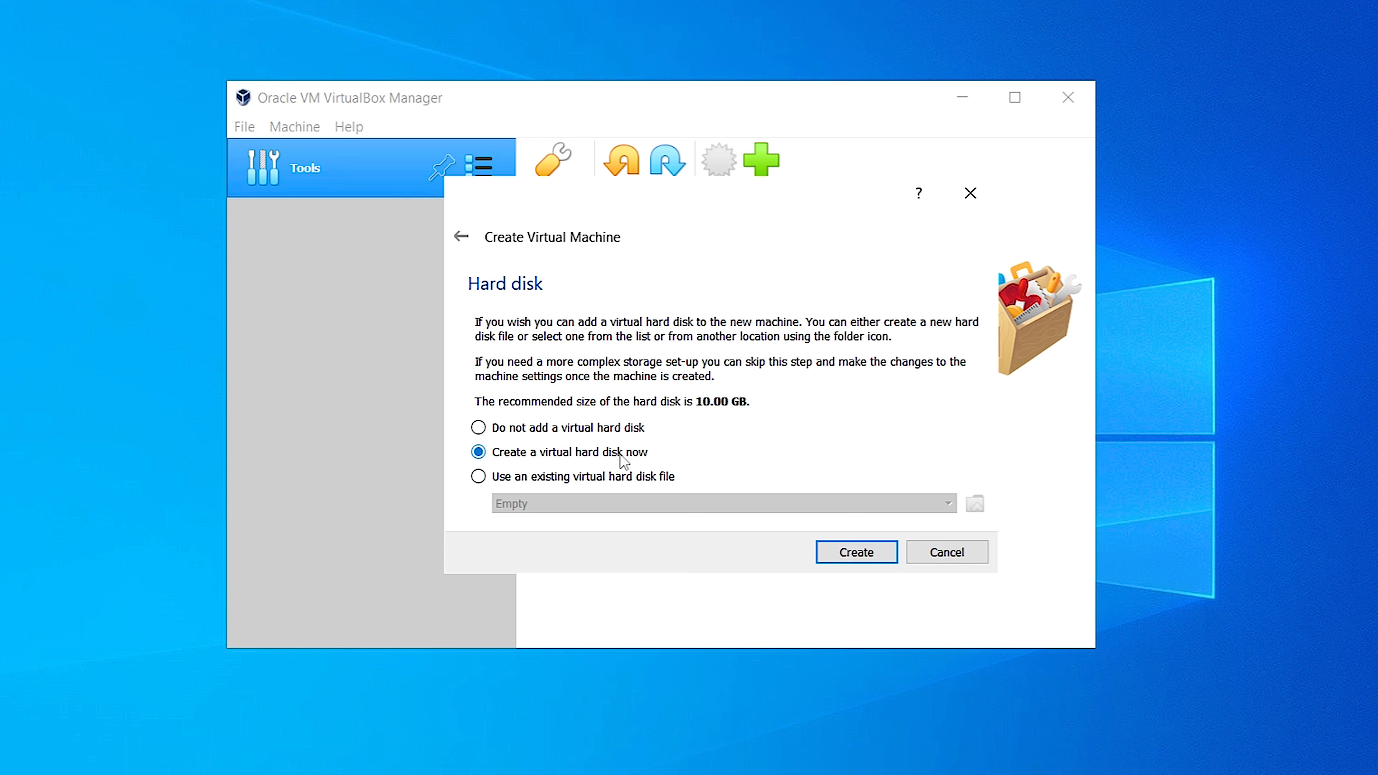
# - Create a new dynamically allocated VDI virtual hard disk of 40 GB for the machine
pyautogui.click(851, 553)
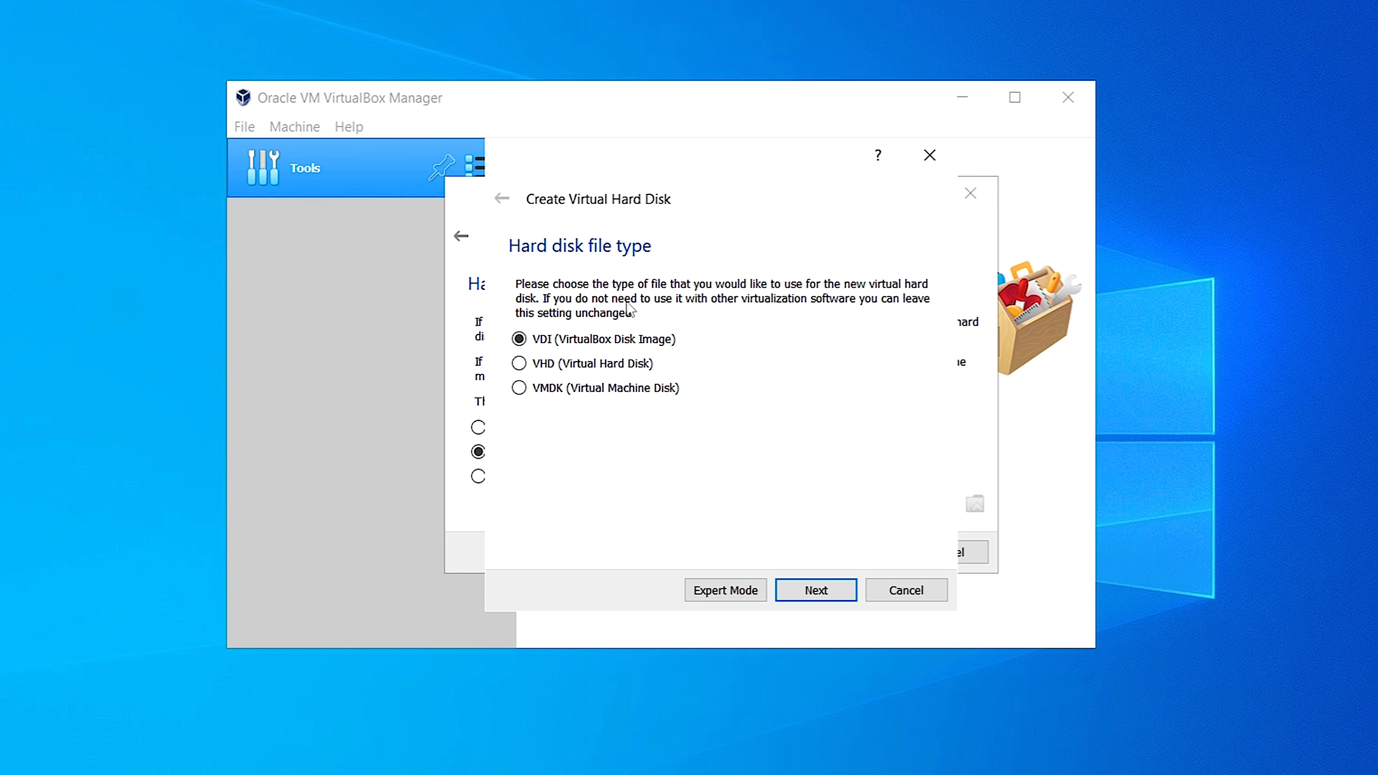
pyautogui.click(812, 594)
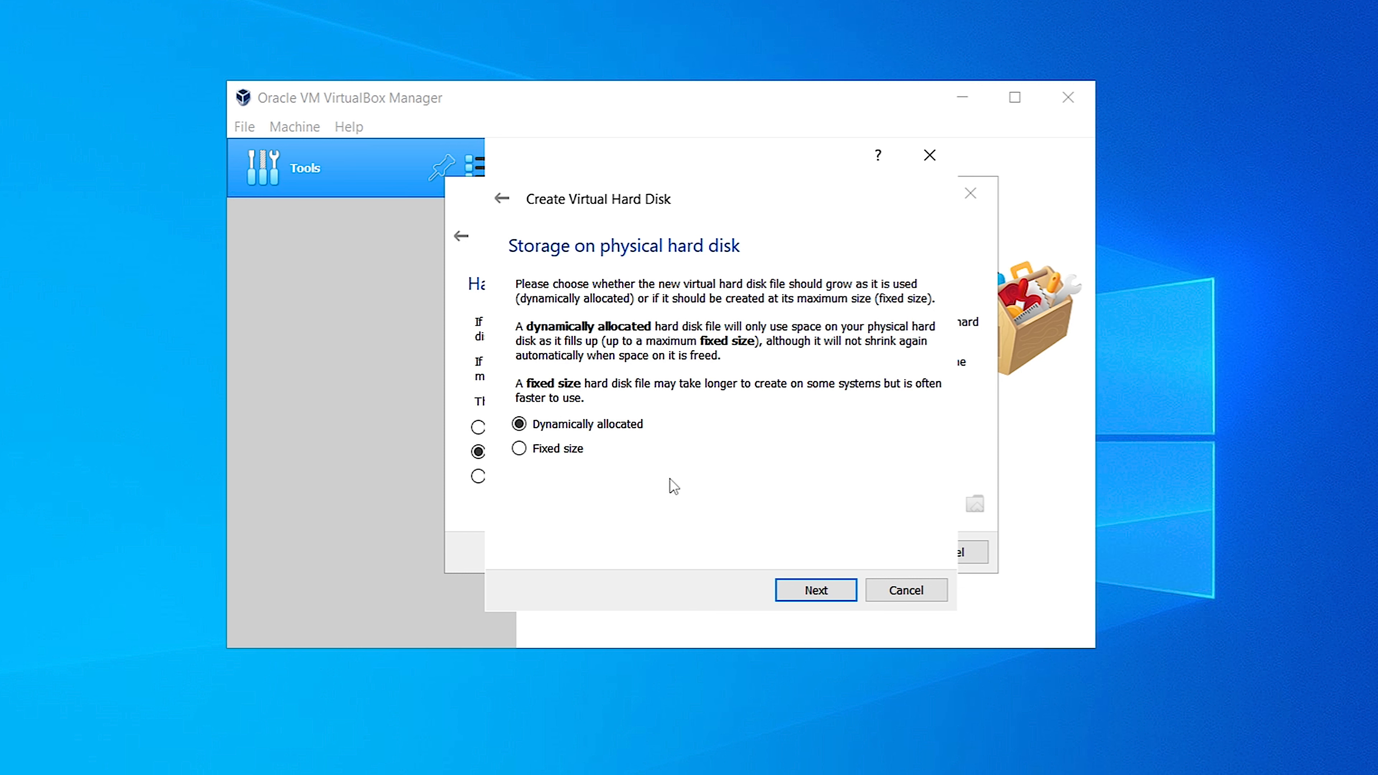
pyautogui.click(807, 591)
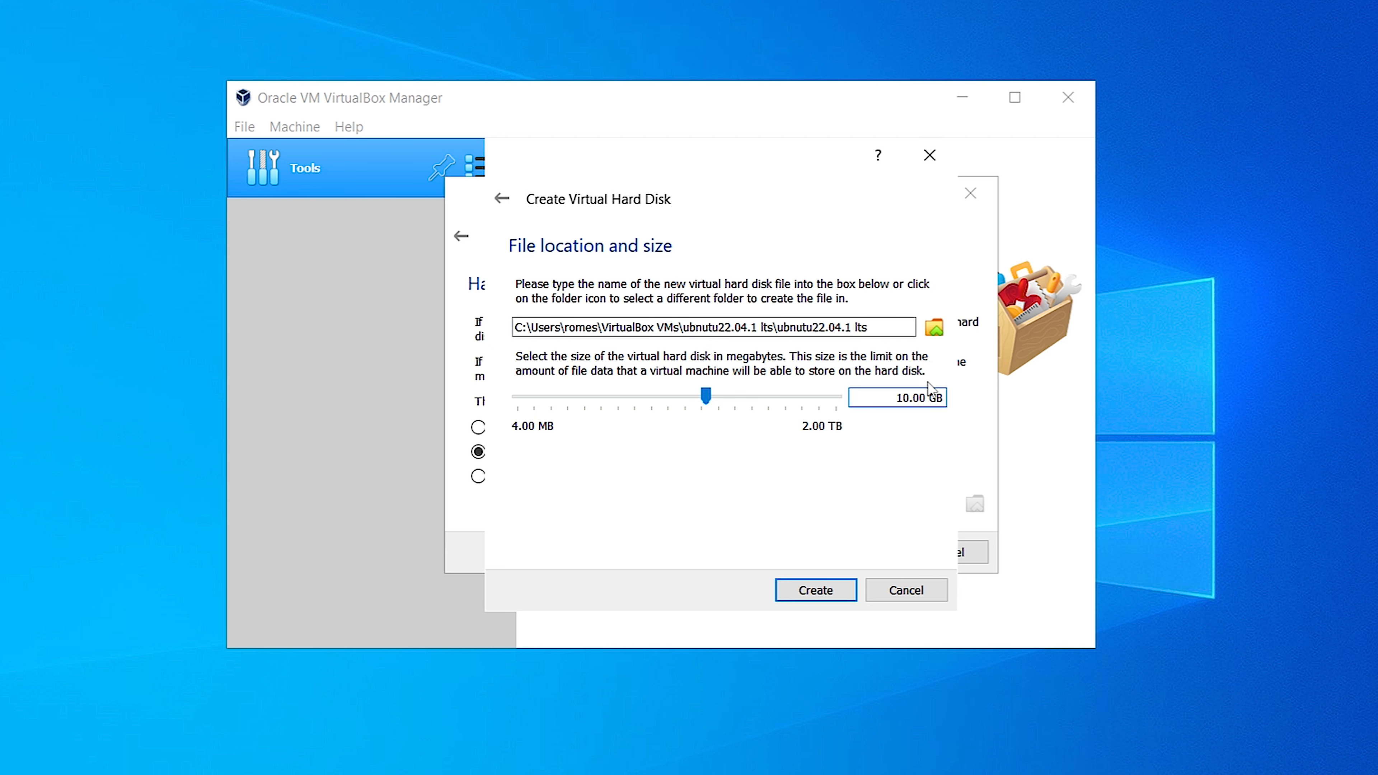
pyautogui.press('BackSpace')
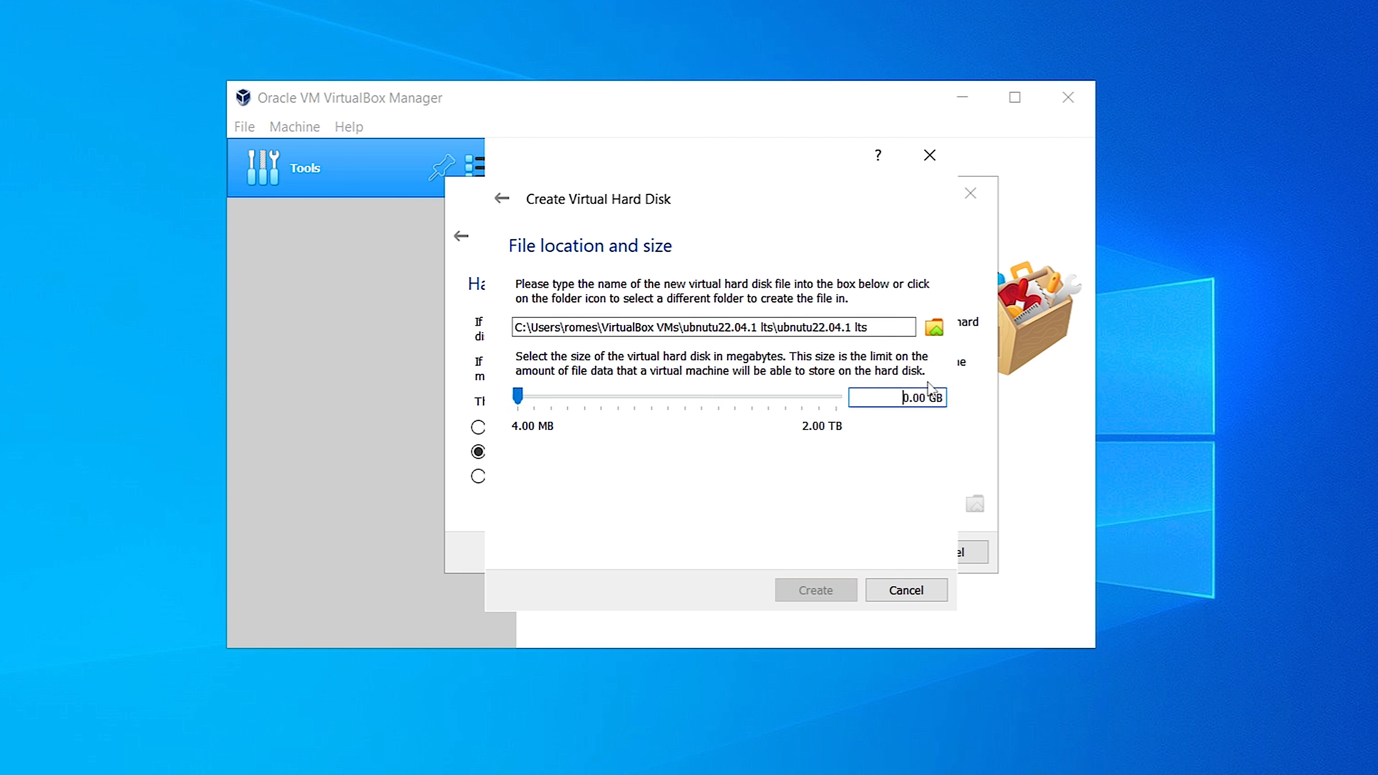
pyautogui.write('4')
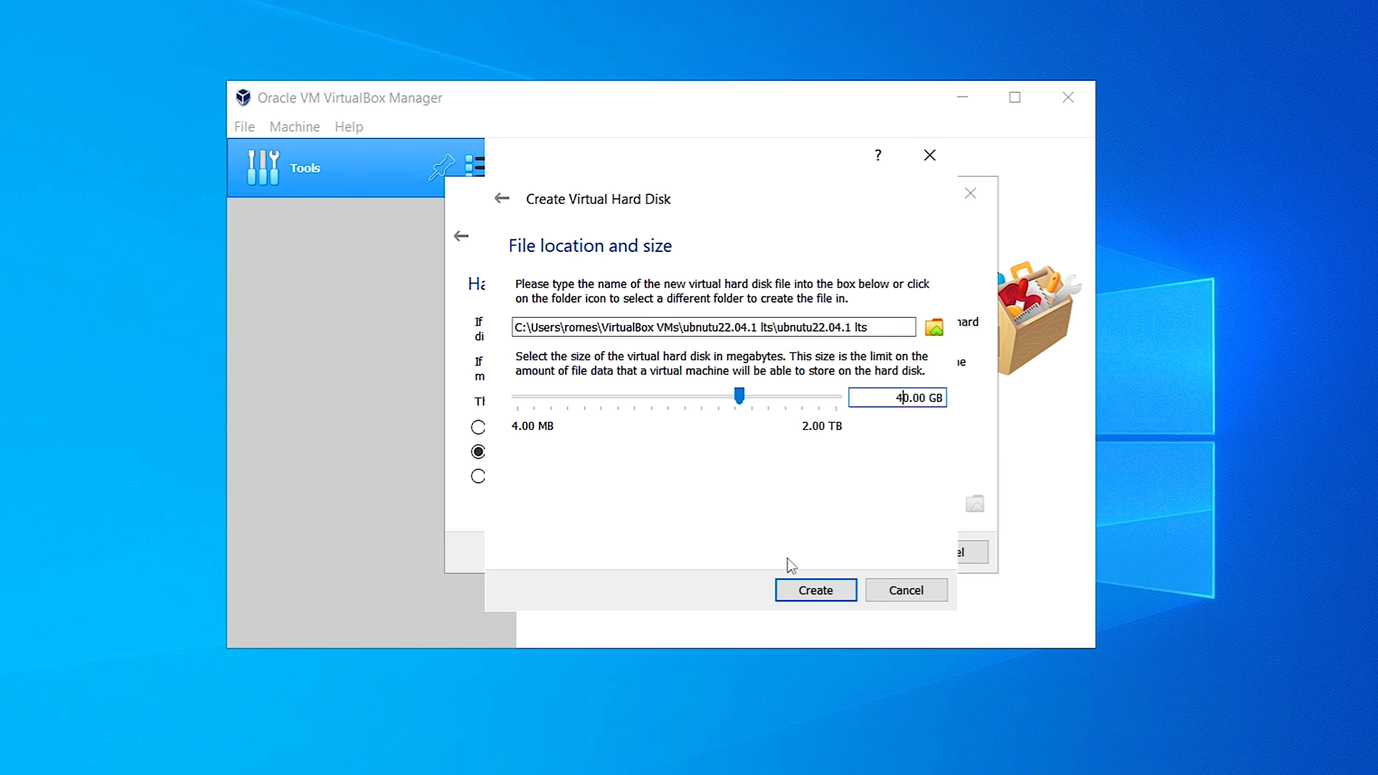
pyautogui.click(813, 593)
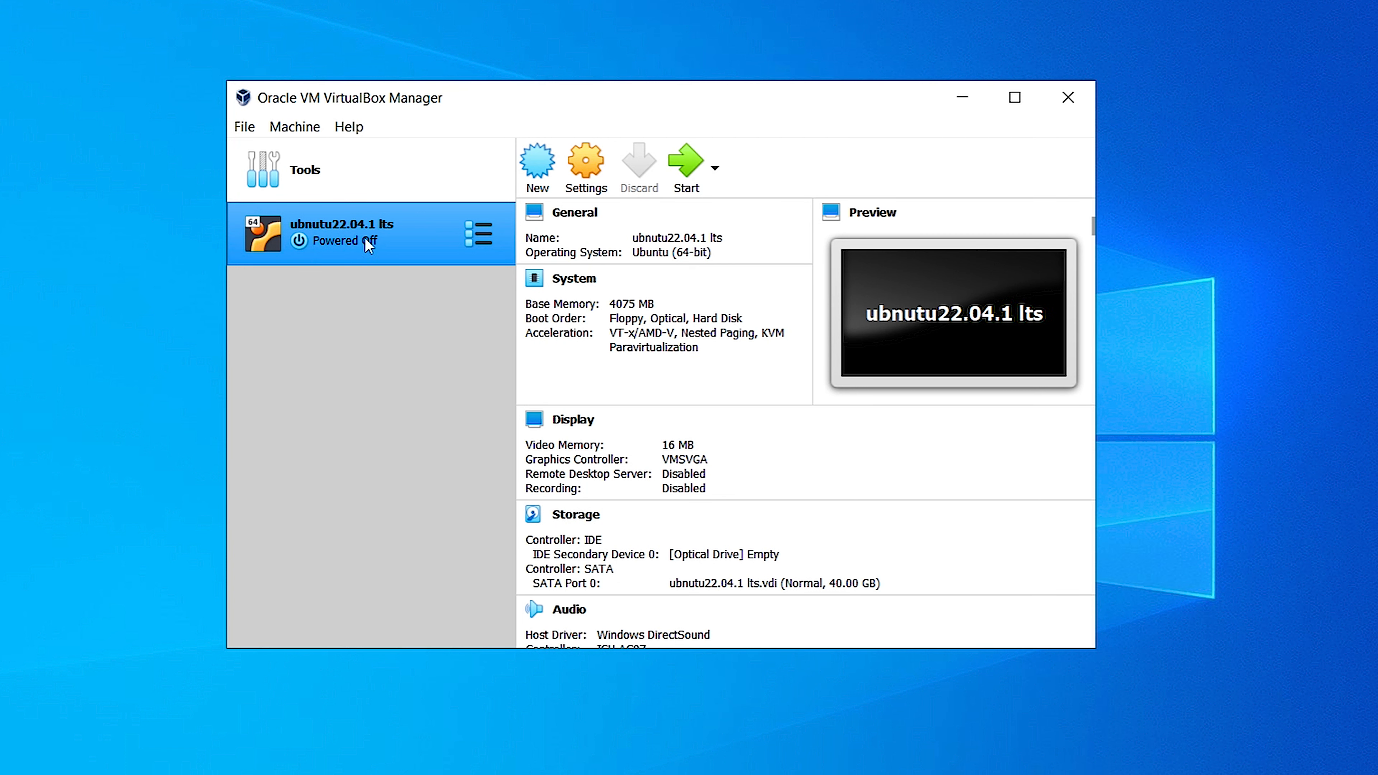
# - Set both Shared Clipboard and Drag'n'Drop to Bidirectional in the virtual machine's general settings
pyautogui.click(598, 163)
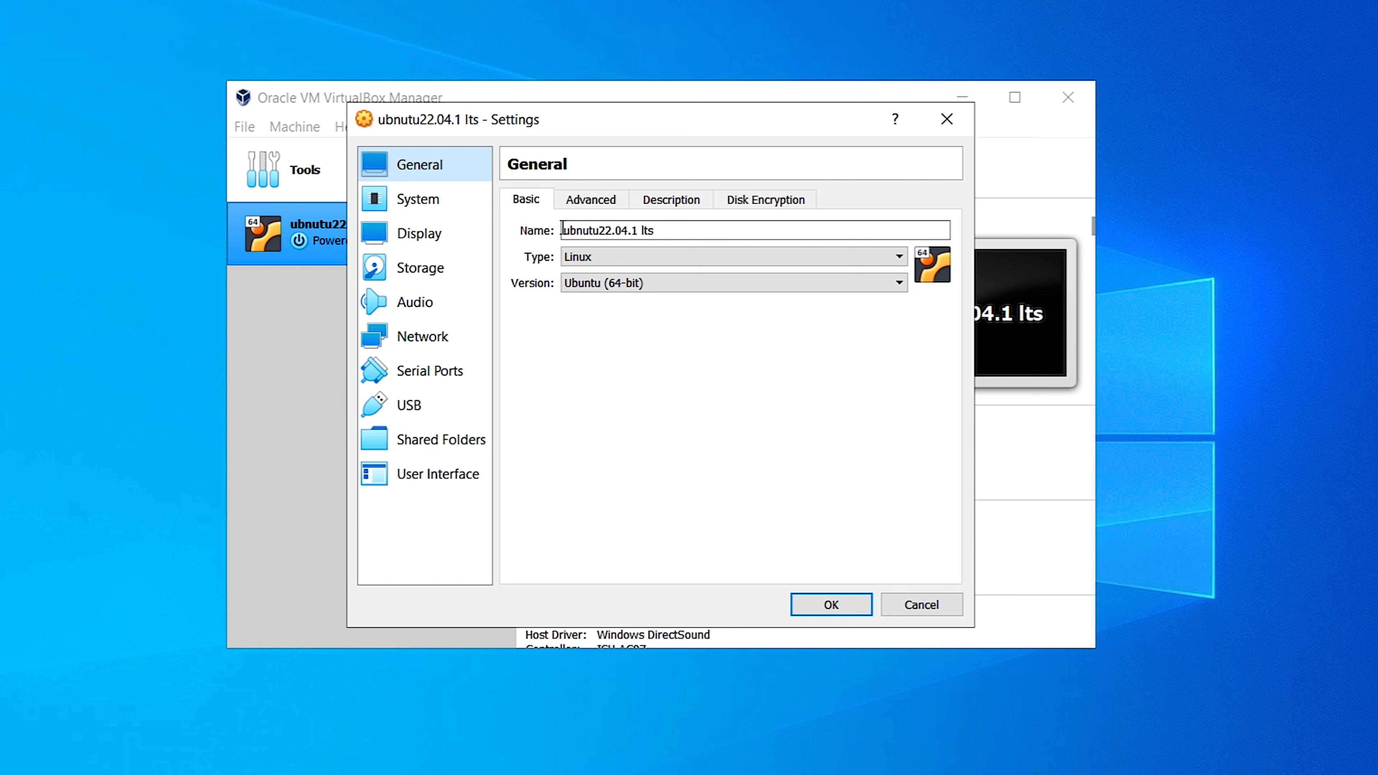
pyautogui.click(600, 206)
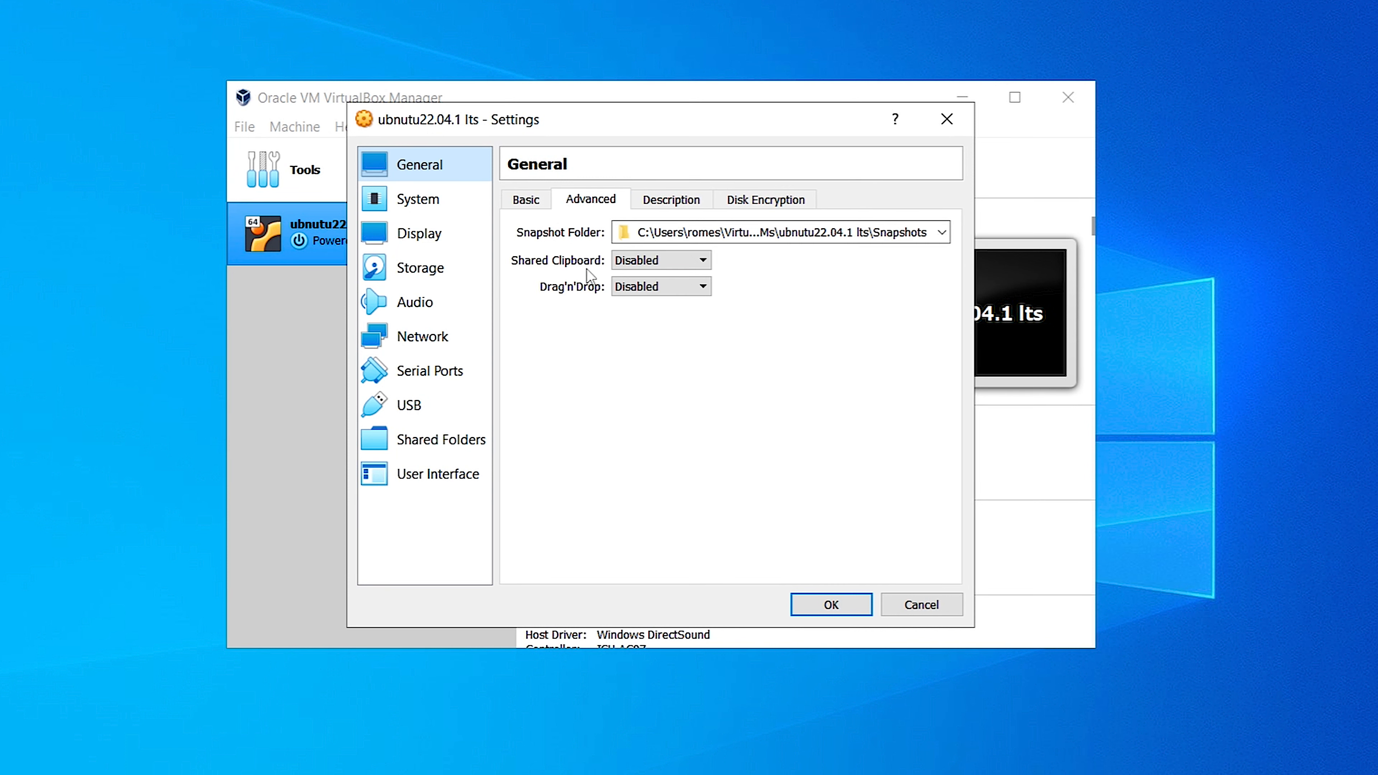
pyautogui.click(624, 263)
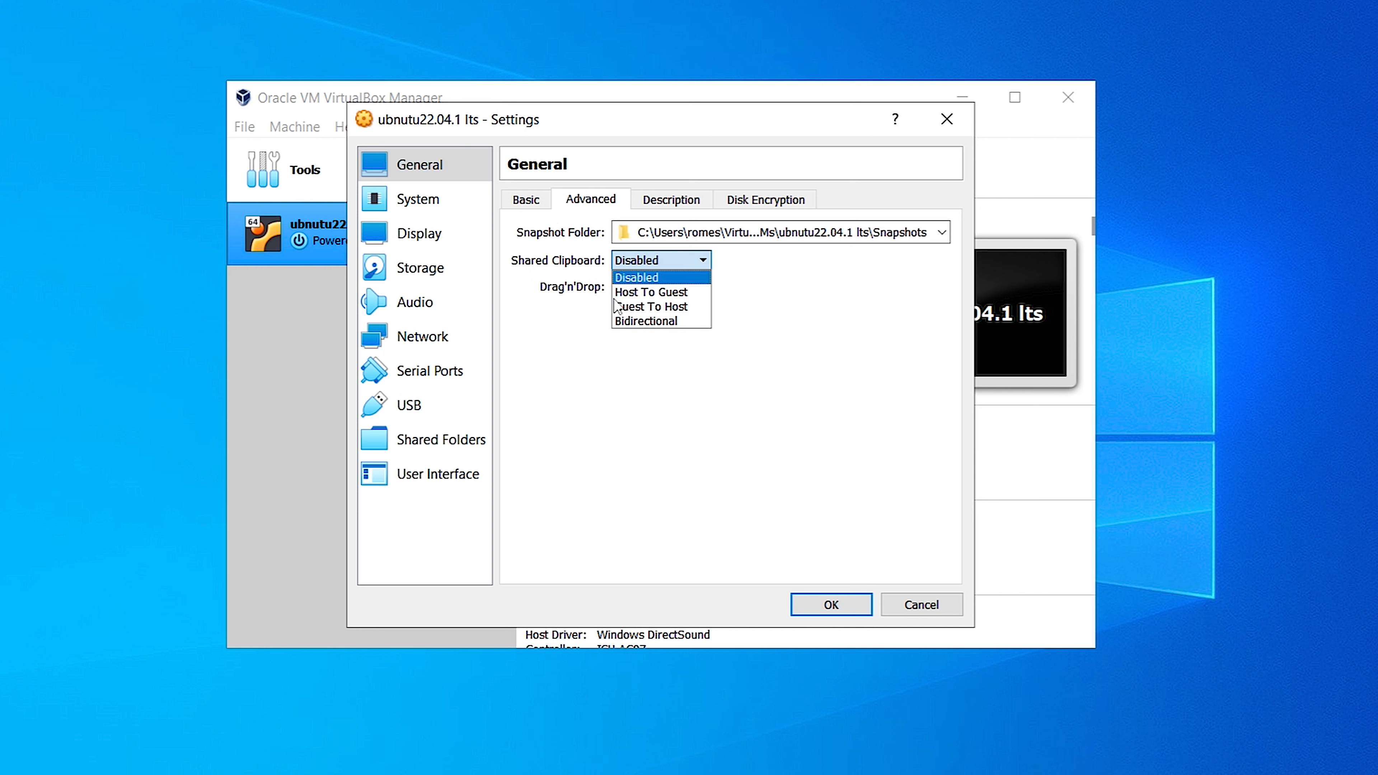
pyautogui.click(640, 321)
pyautogui.click(648, 288)
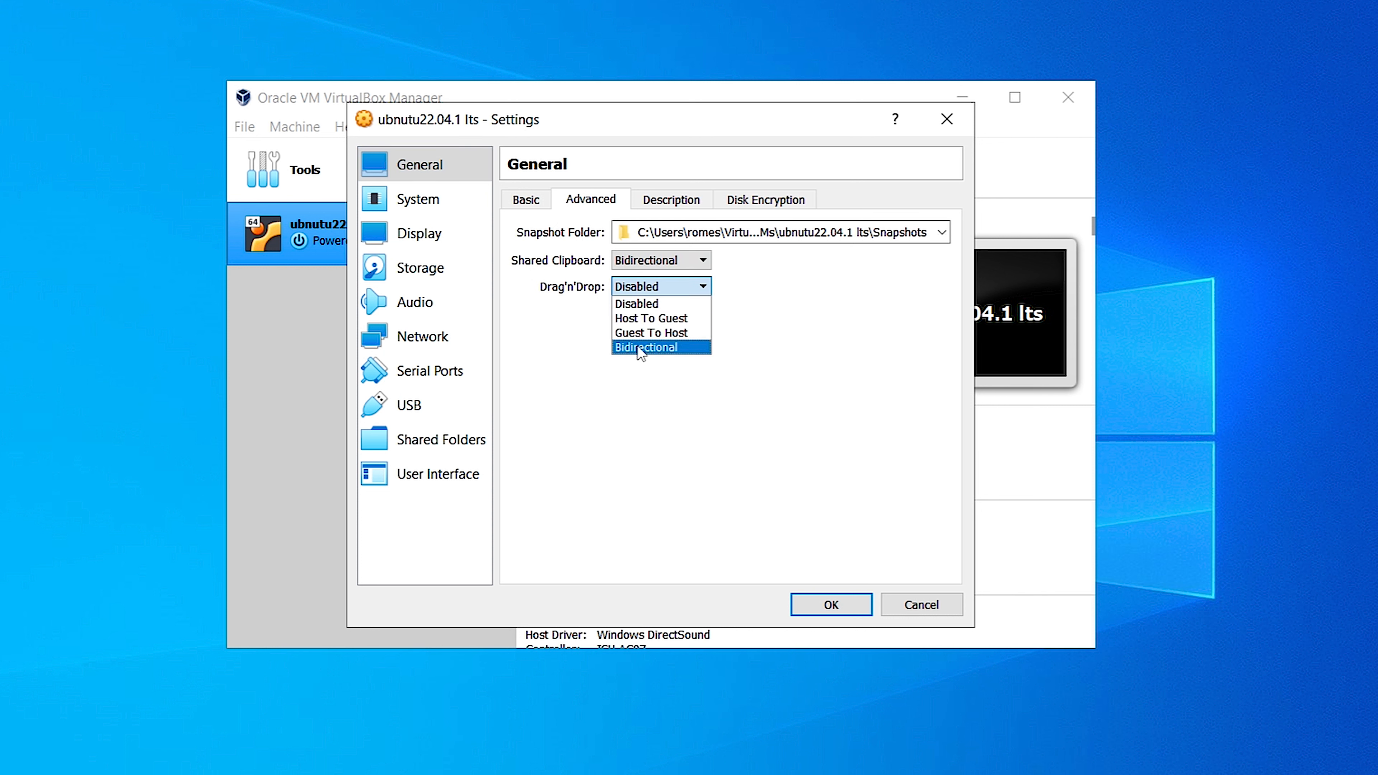
pyautogui.click(641, 348)
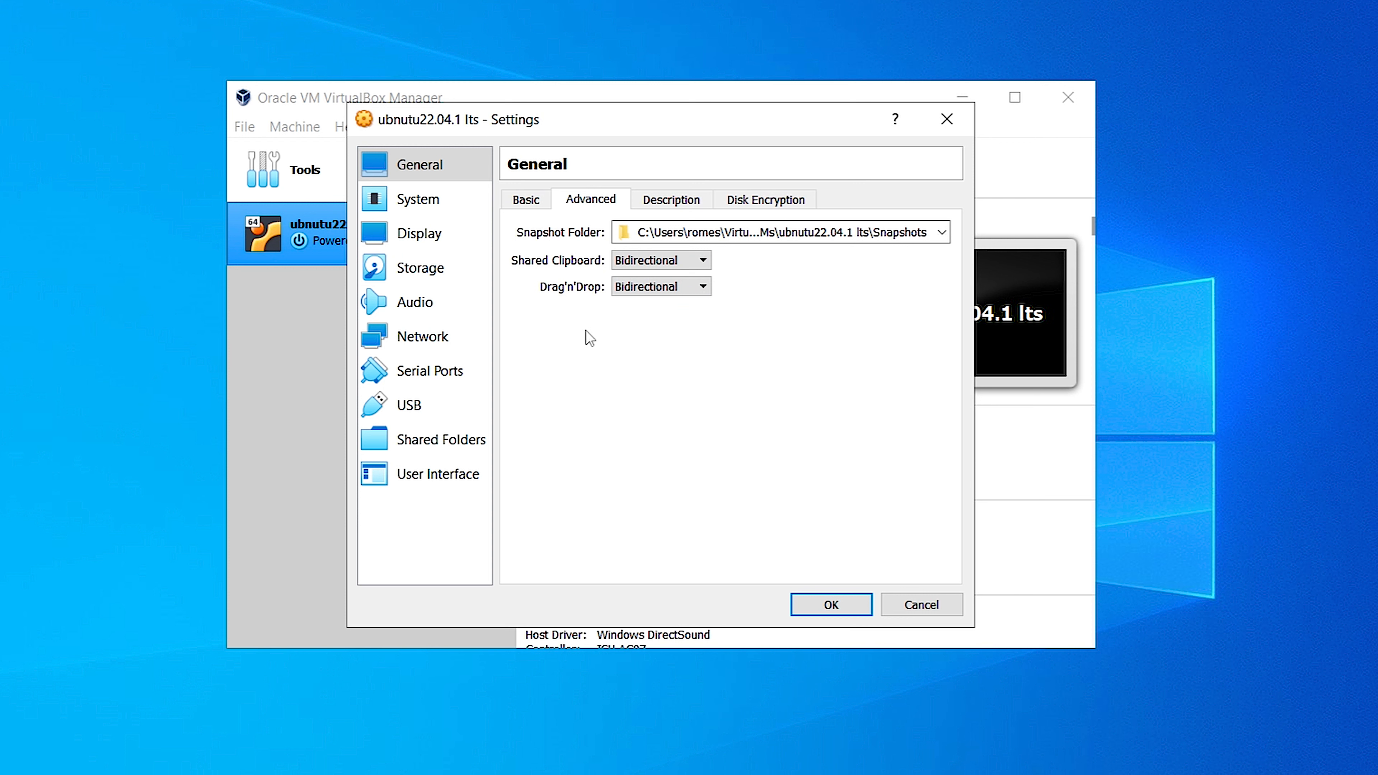
# - Try assigning 2 processors to the virtual machine and return the count to 1
pyautogui.click(428, 201)
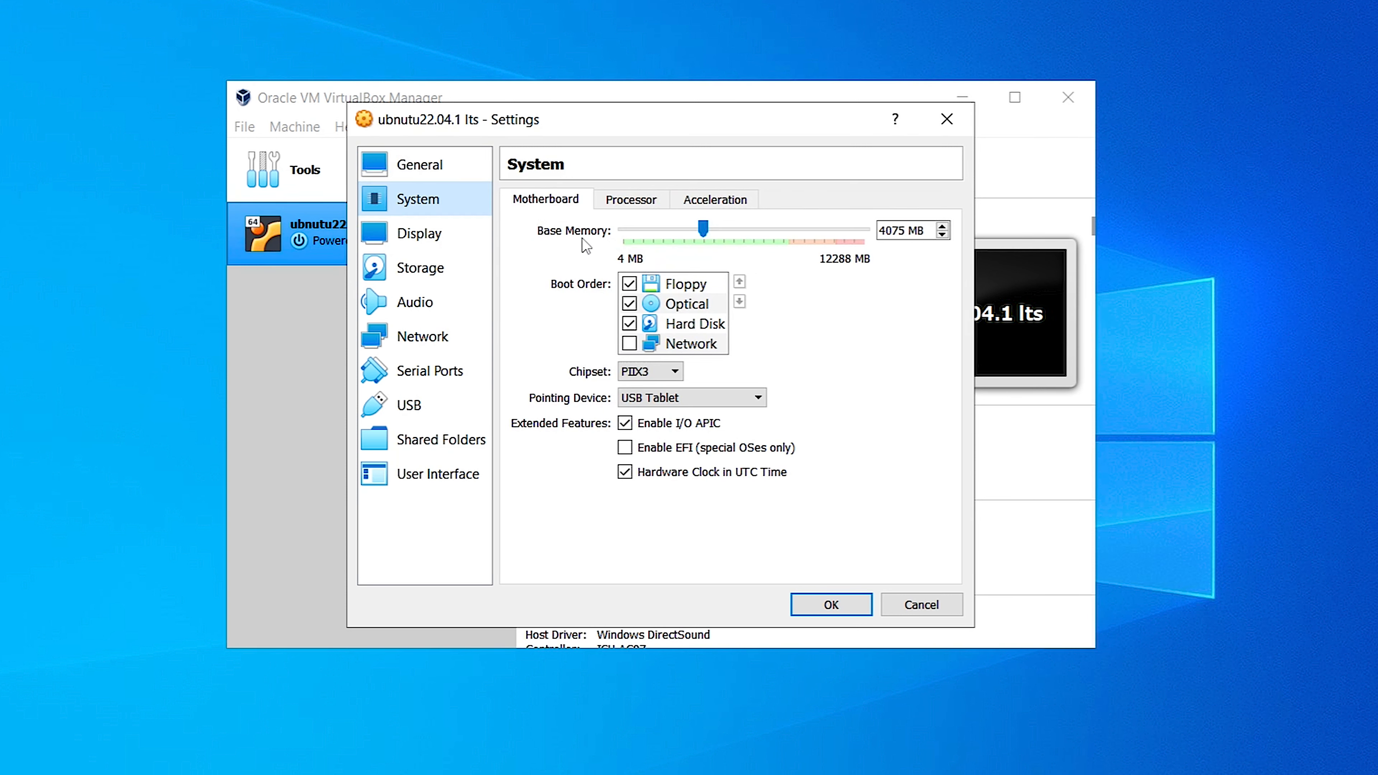
pyautogui.click(640, 205)
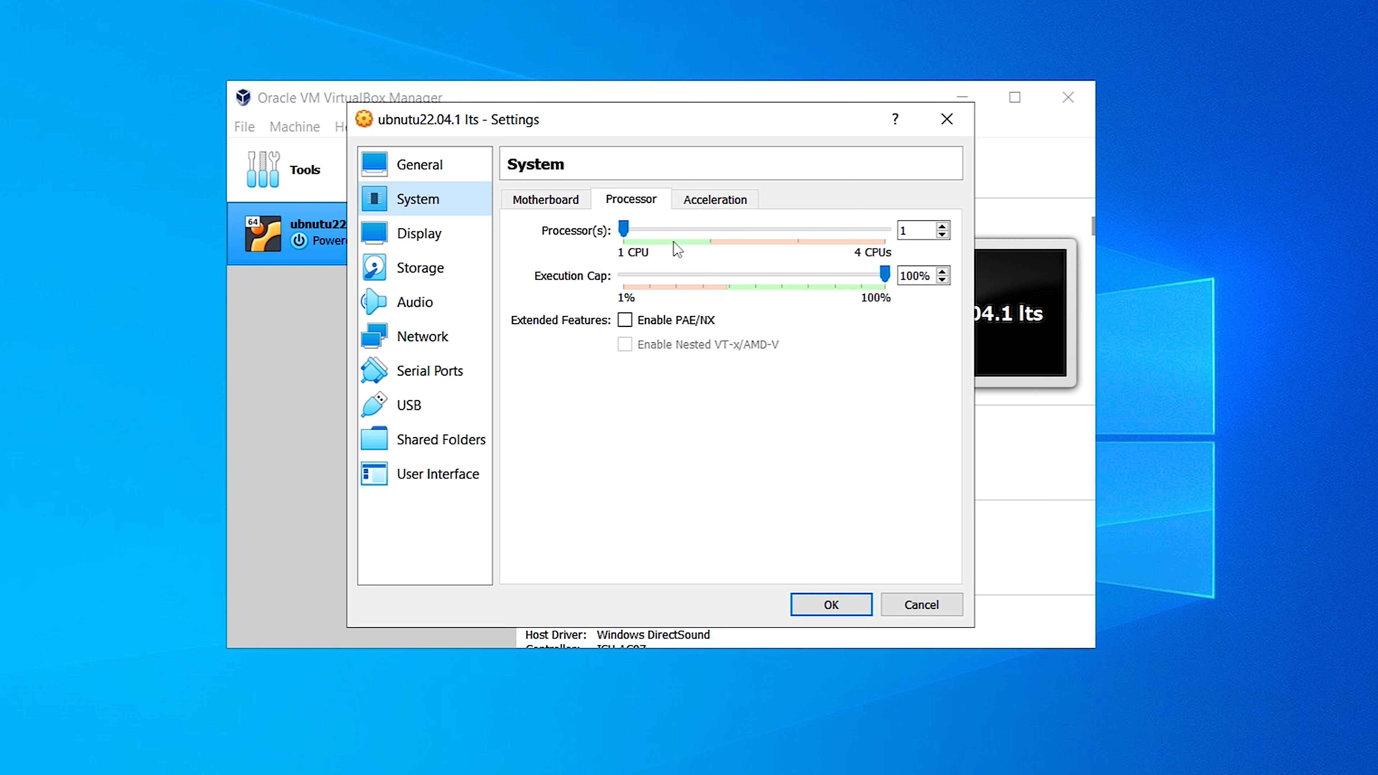
pyautogui.click(625, 228)
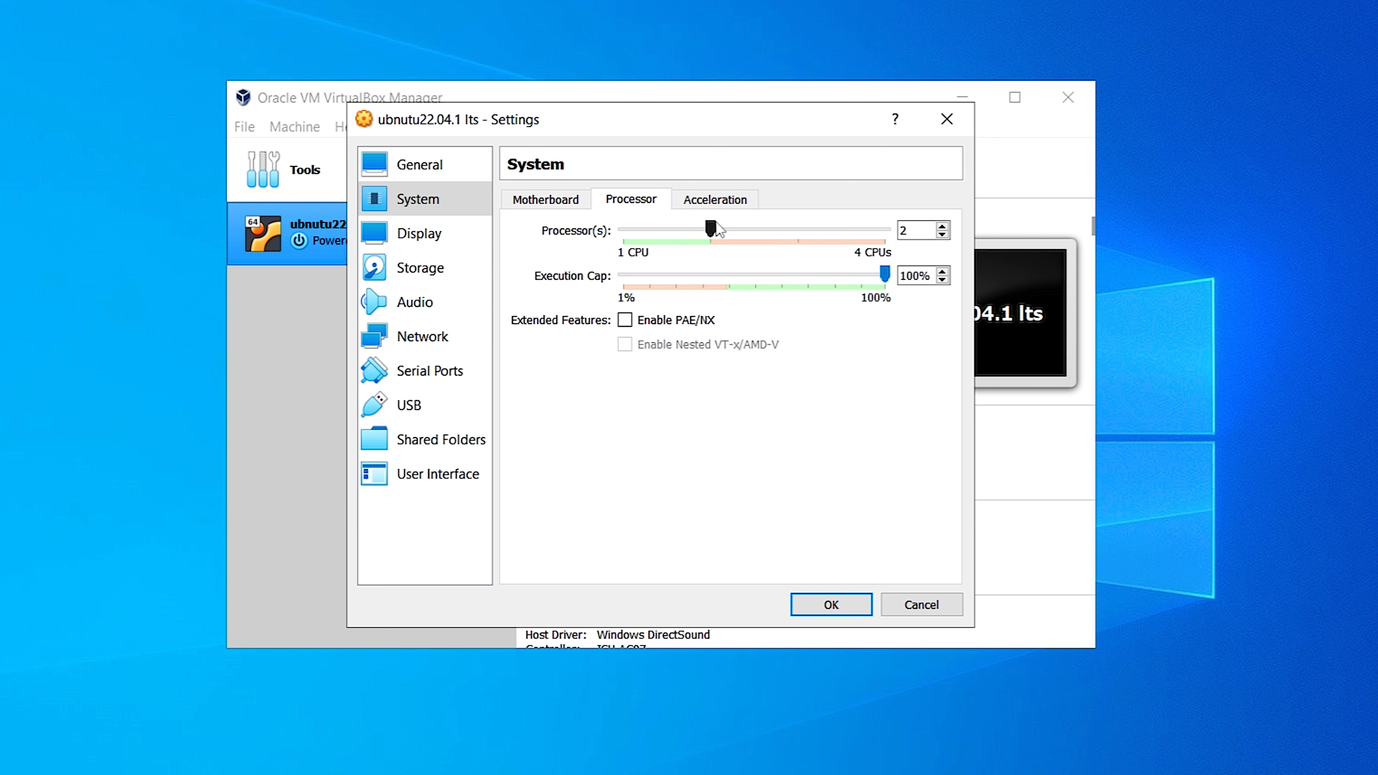
pyautogui.moveTo(710, 228); pyautogui.dragTo(633, 239)
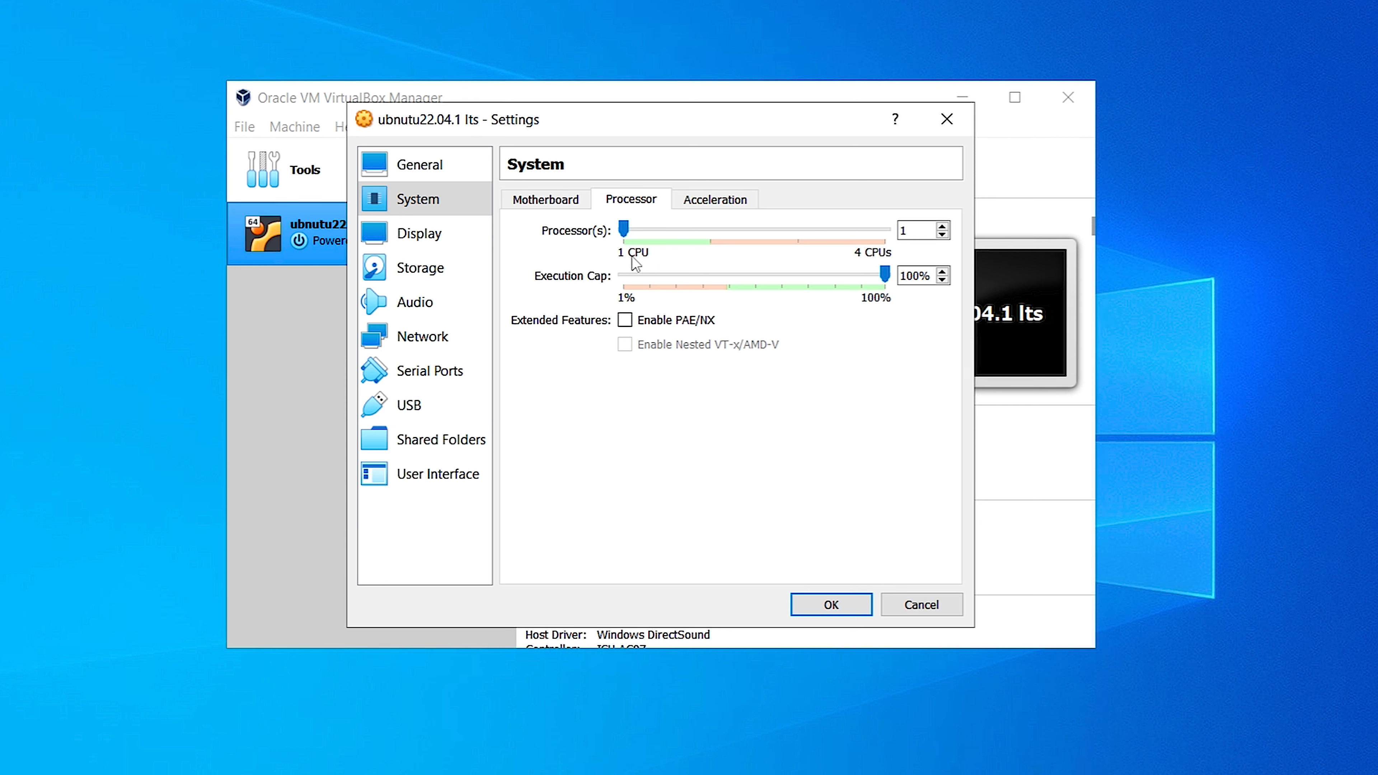
# - Try moving Optical to first place in the boot order and put it back below Floppy
pyautogui.click(534, 202)
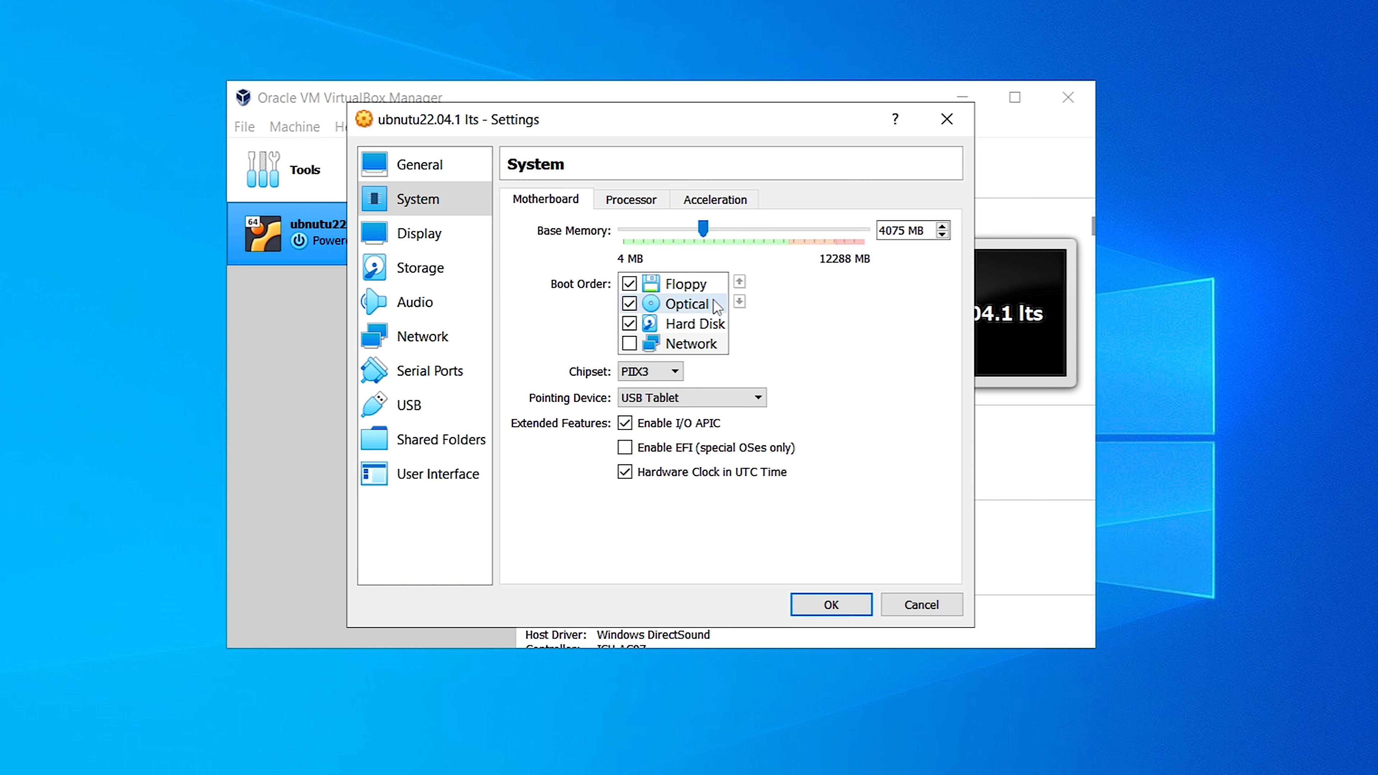
pyautogui.click(682, 308)
pyautogui.moveTo(681, 309); pyautogui.dragTo(686, 289)
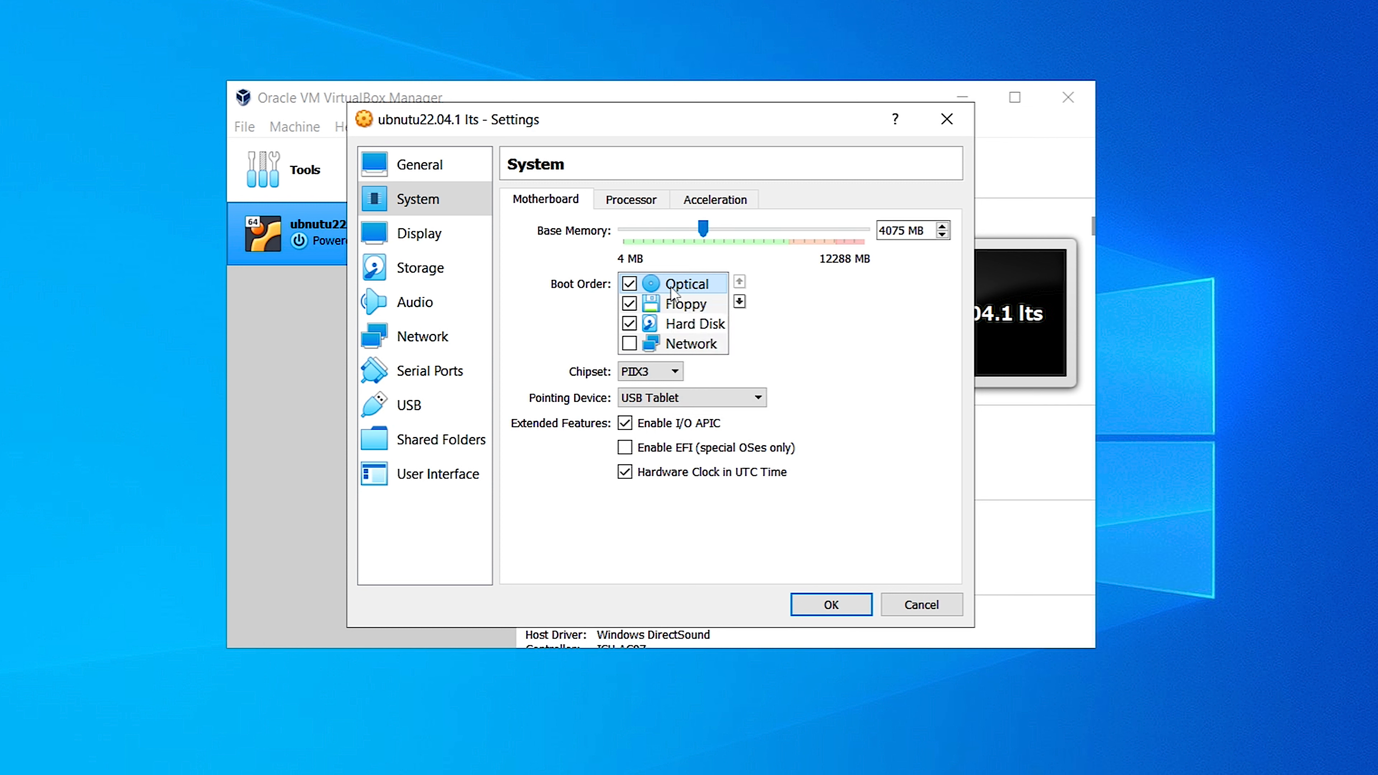
pyautogui.moveTo(671, 290); pyautogui.dragTo(669, 314)
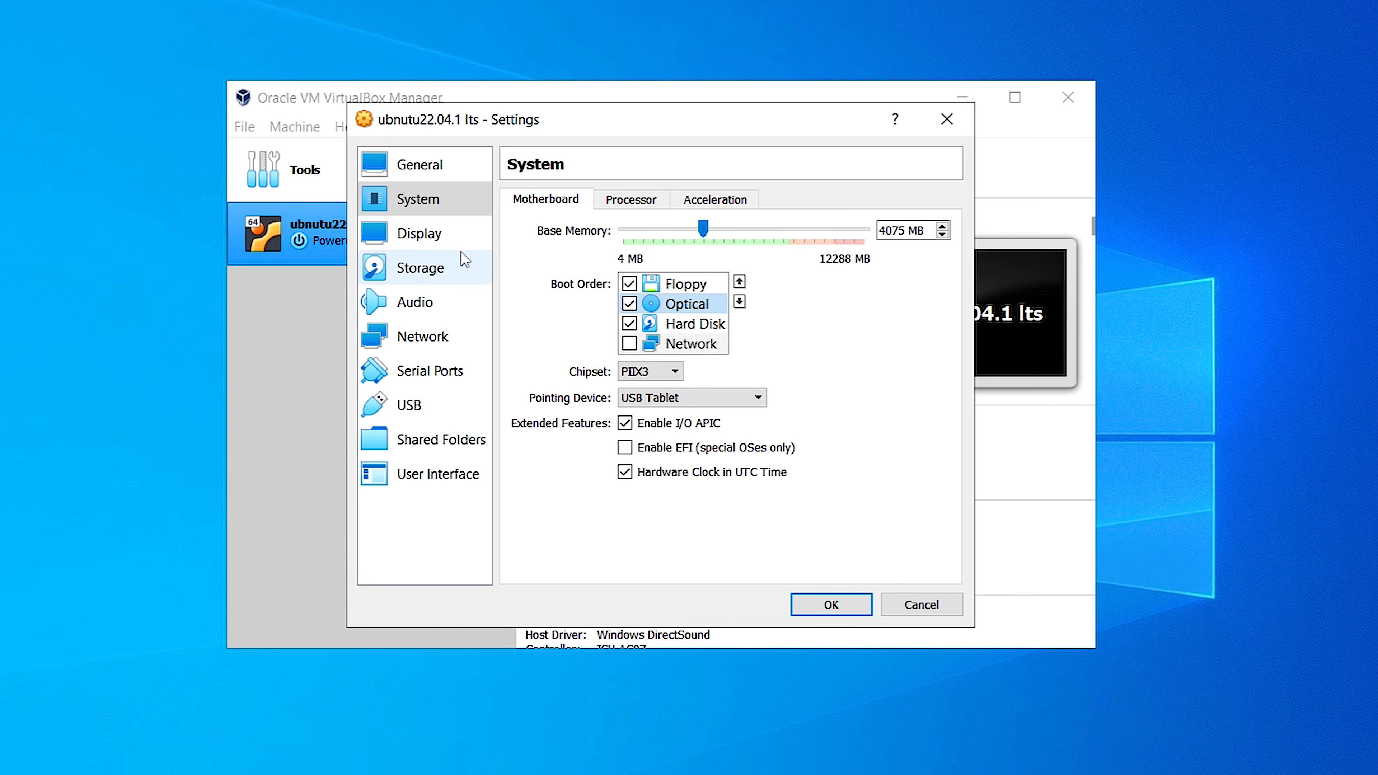
# - Set the video memory to 128 MB and load ubuntu-22.04.1-desktop-amd64 from Soft File (D:) into the empty IDE optical drive
pyautogui.click(434, 250)
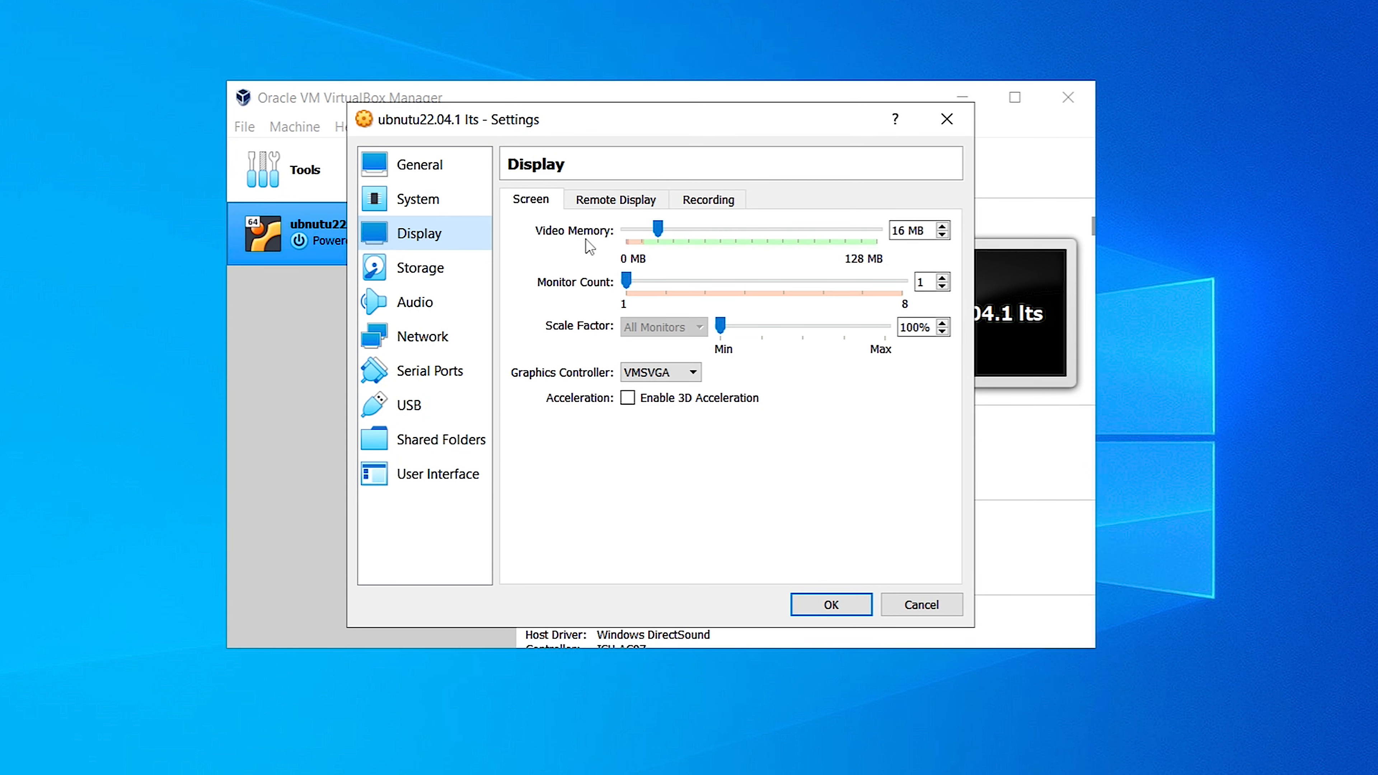
pyautogui.moveTo(657, 228); pyautogui.dragTo(884, 235)
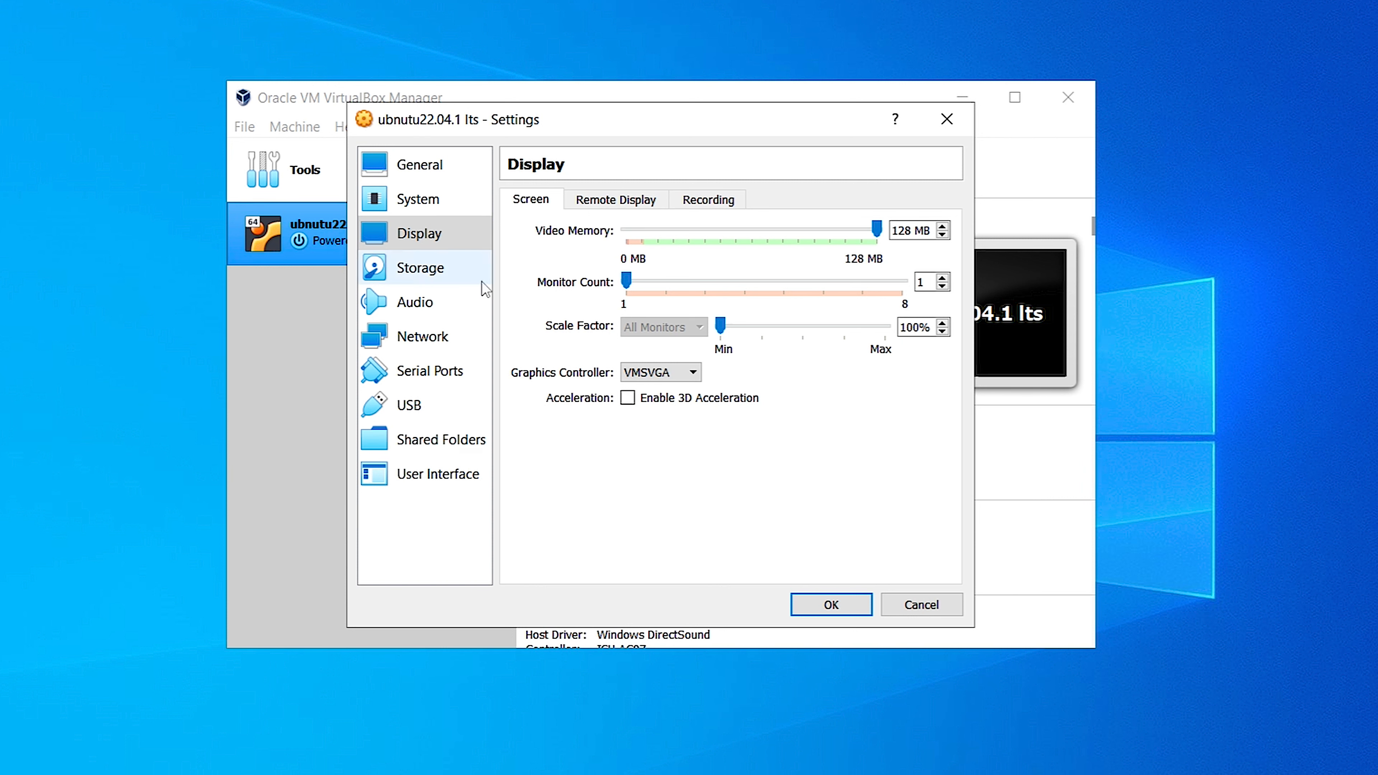
pyautogui.click(393, 278)
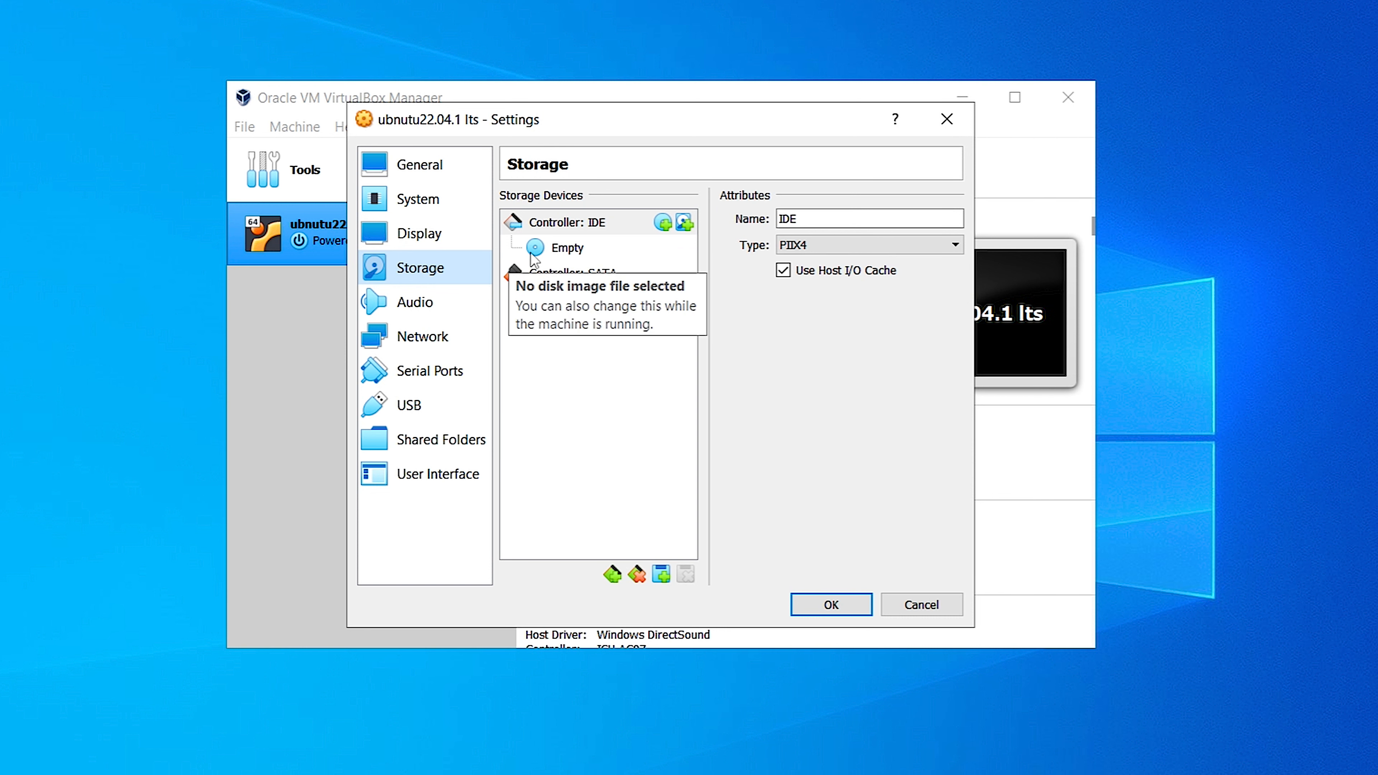
pyautogui.click(559, 249)
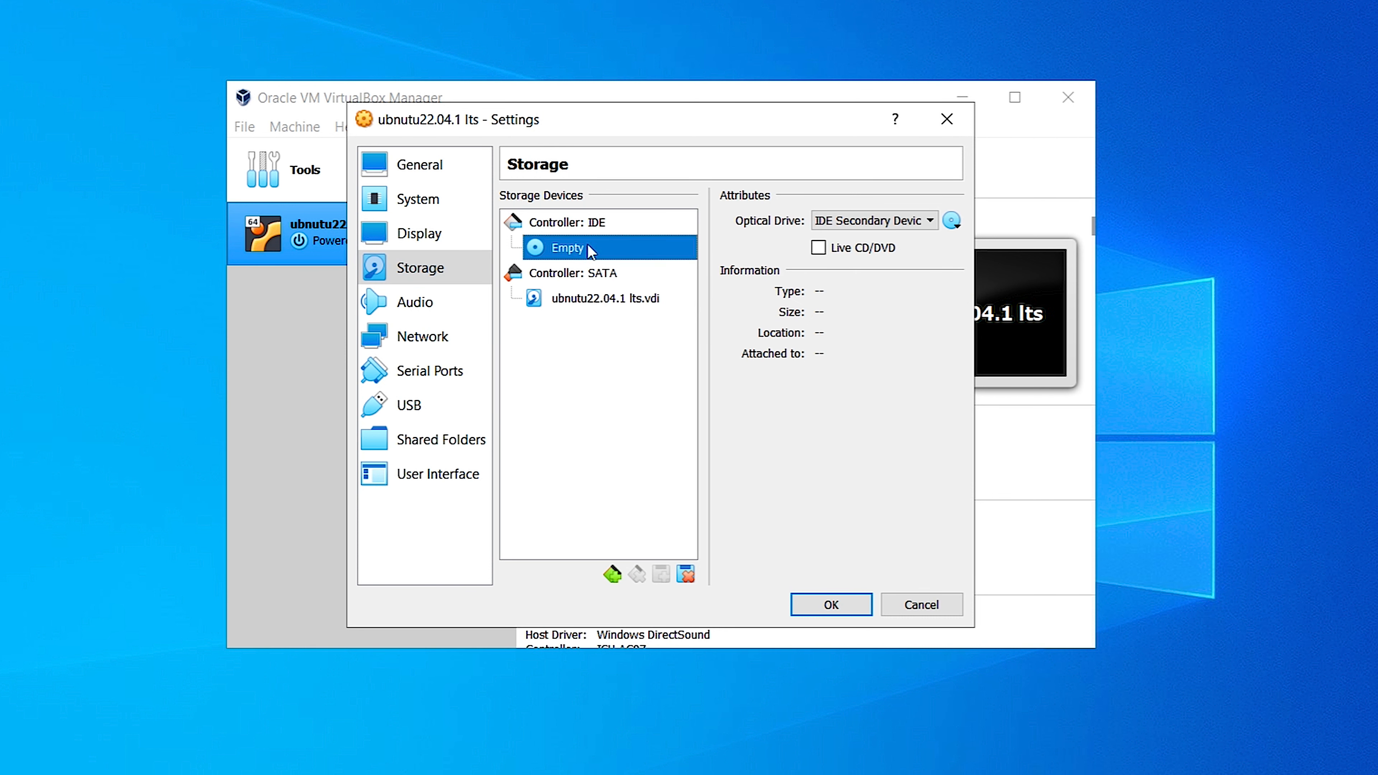
pyautogui.click(951, 221)
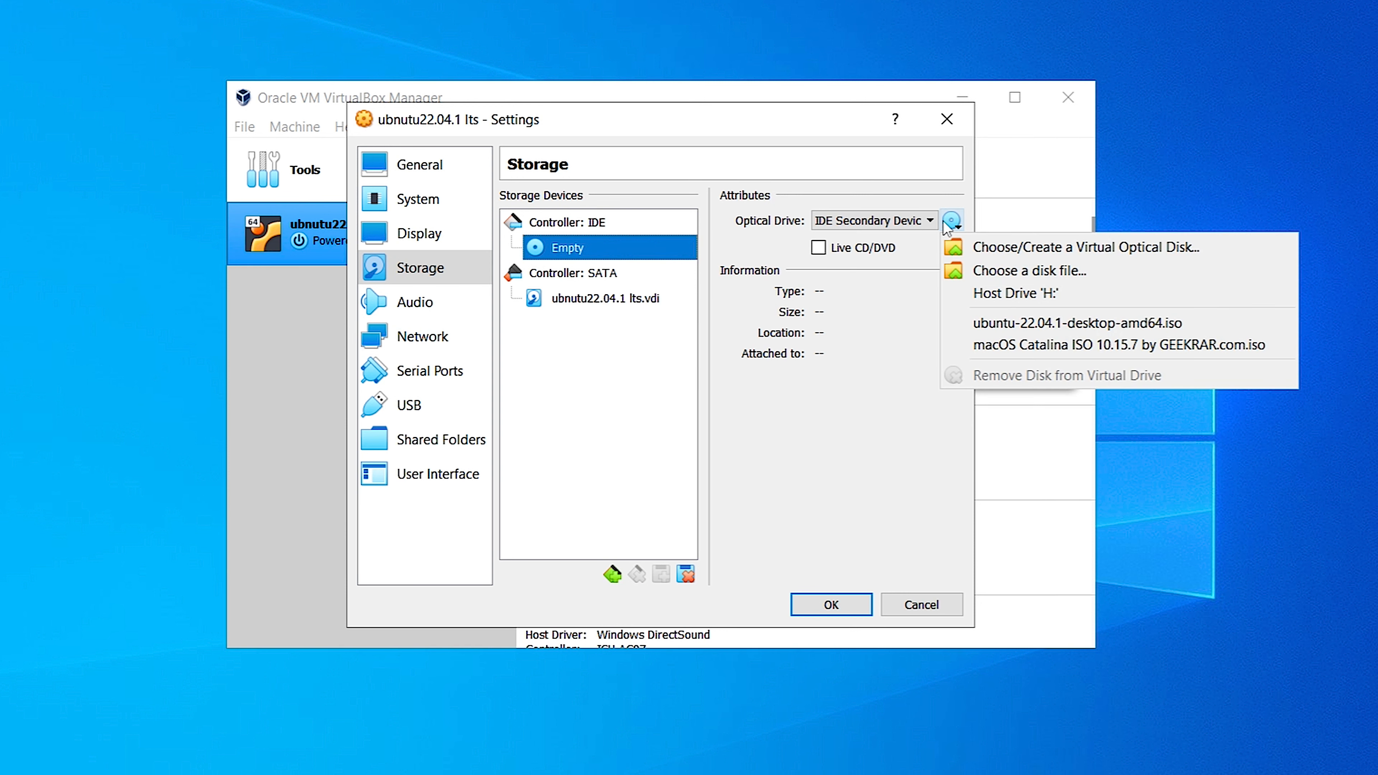
pyautogui.click(1009, 273)
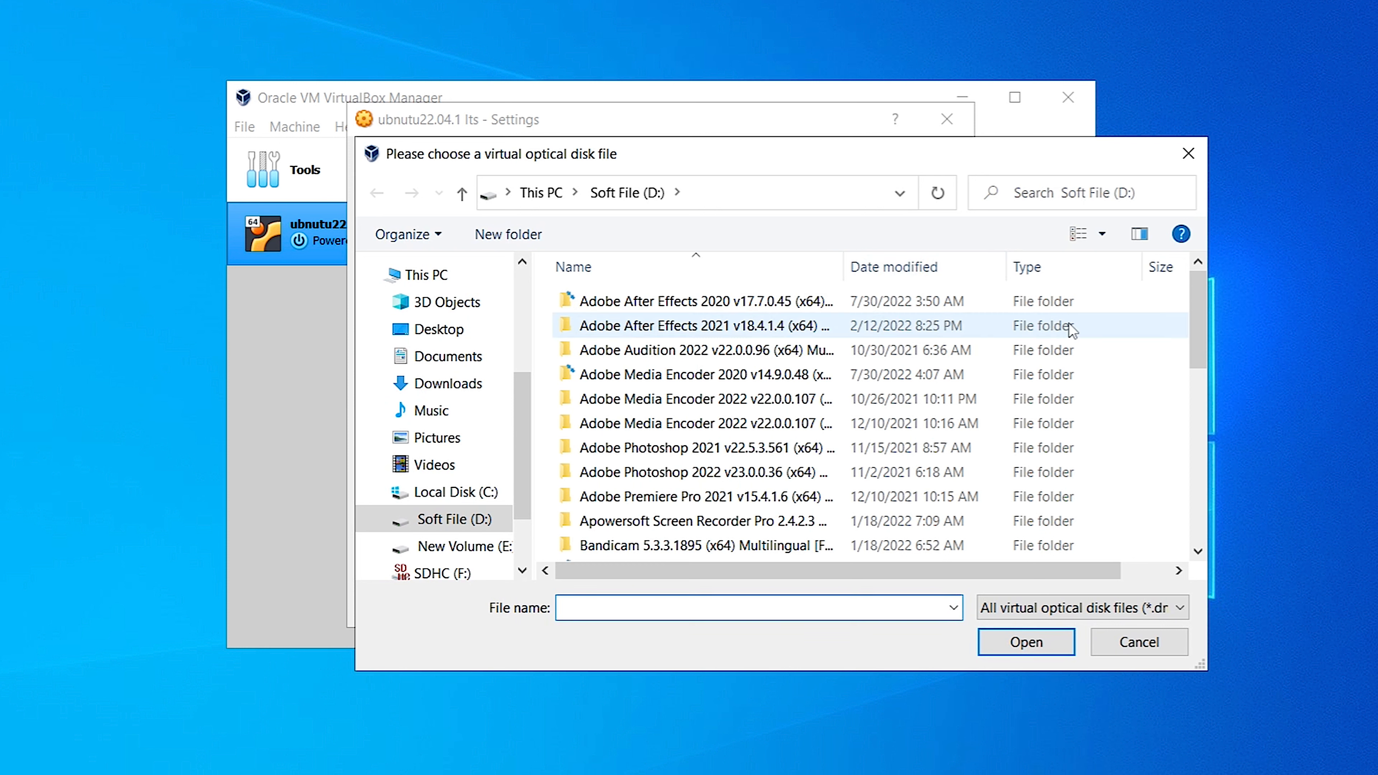
pyautogui.scroll(-10, 1125, 363)
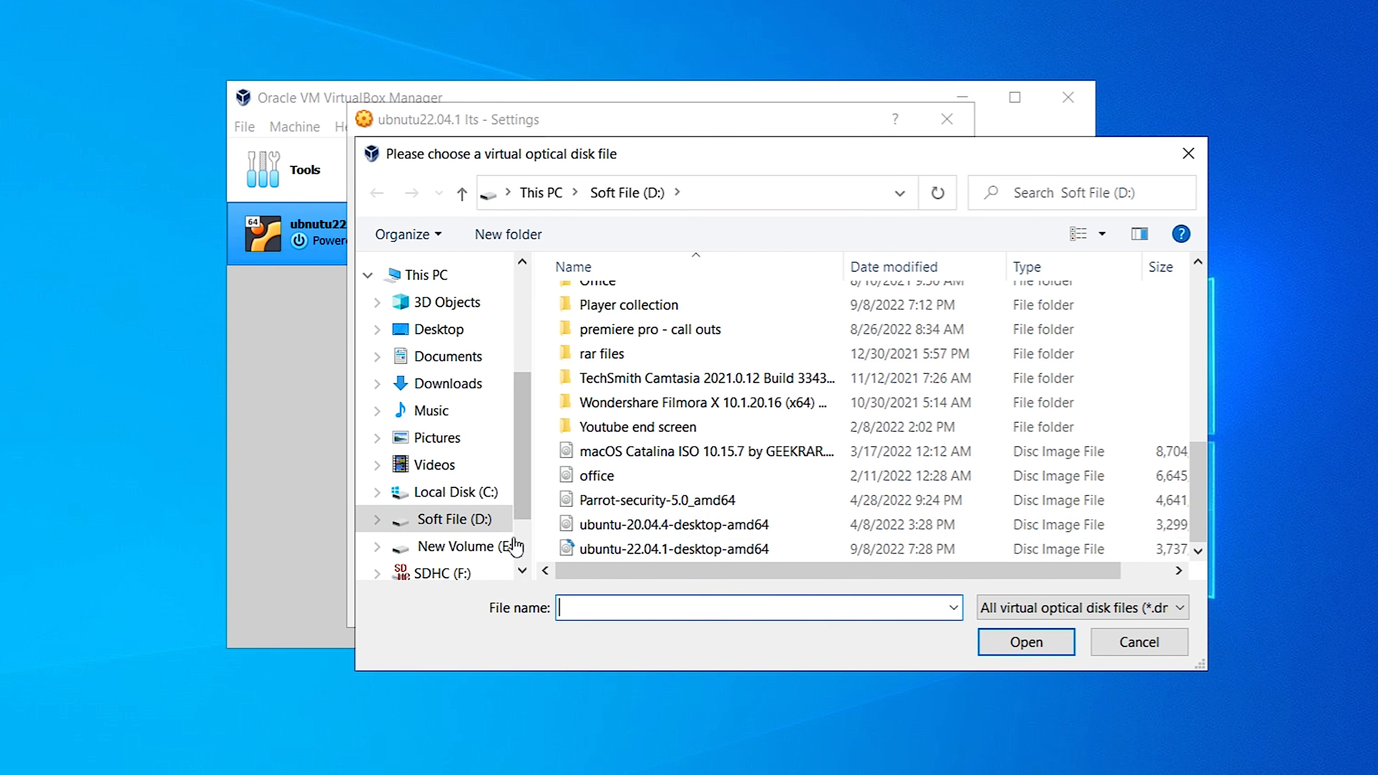
pyautogui.click(628, 551)
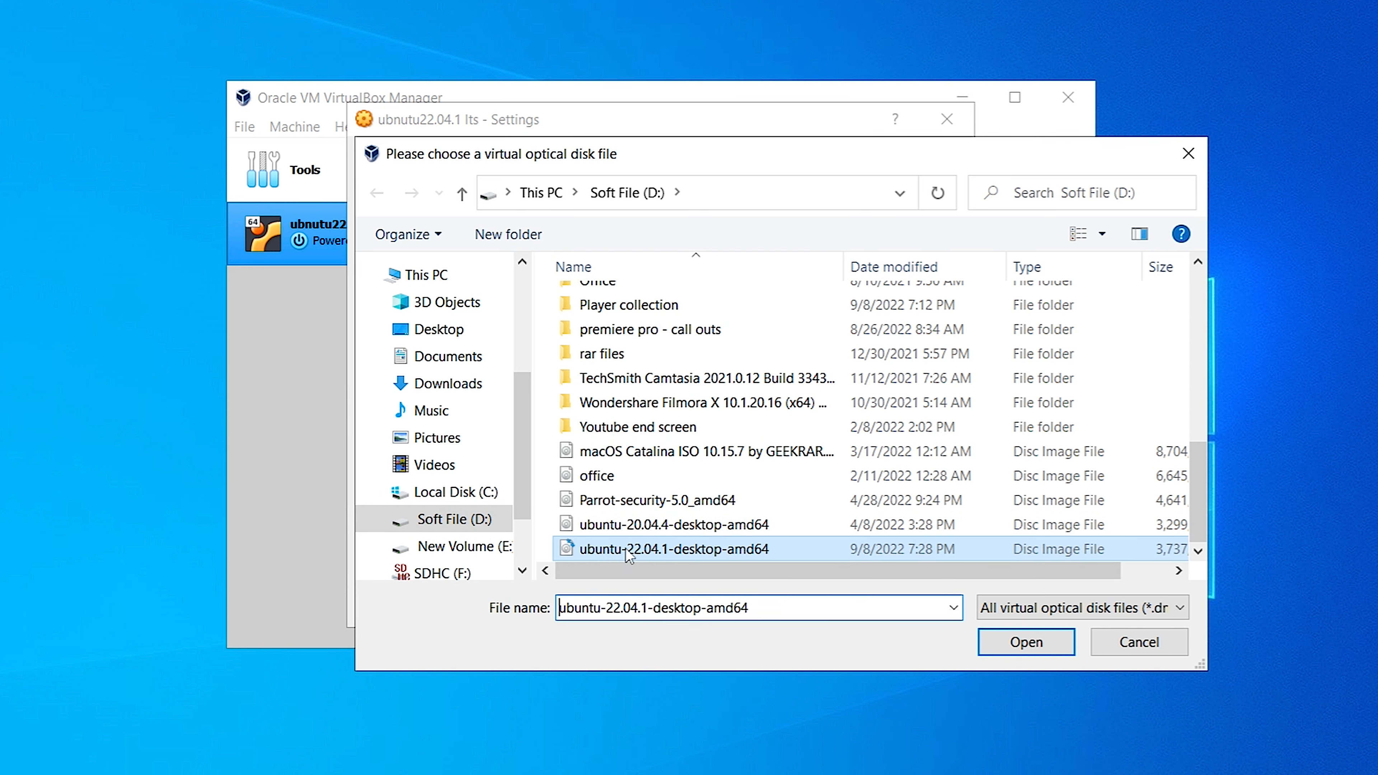
pyautogui.click(1040, 642)
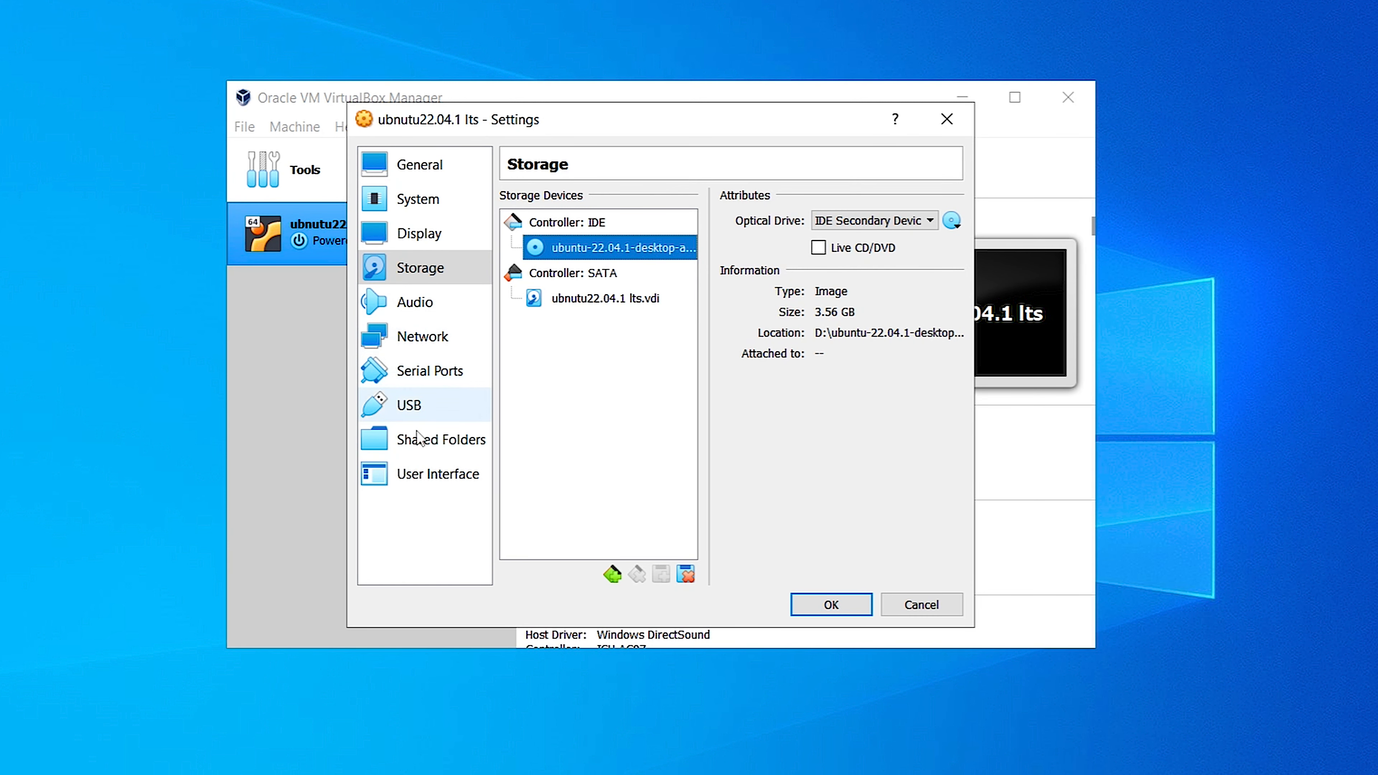
pyautogui.click(832, 604)
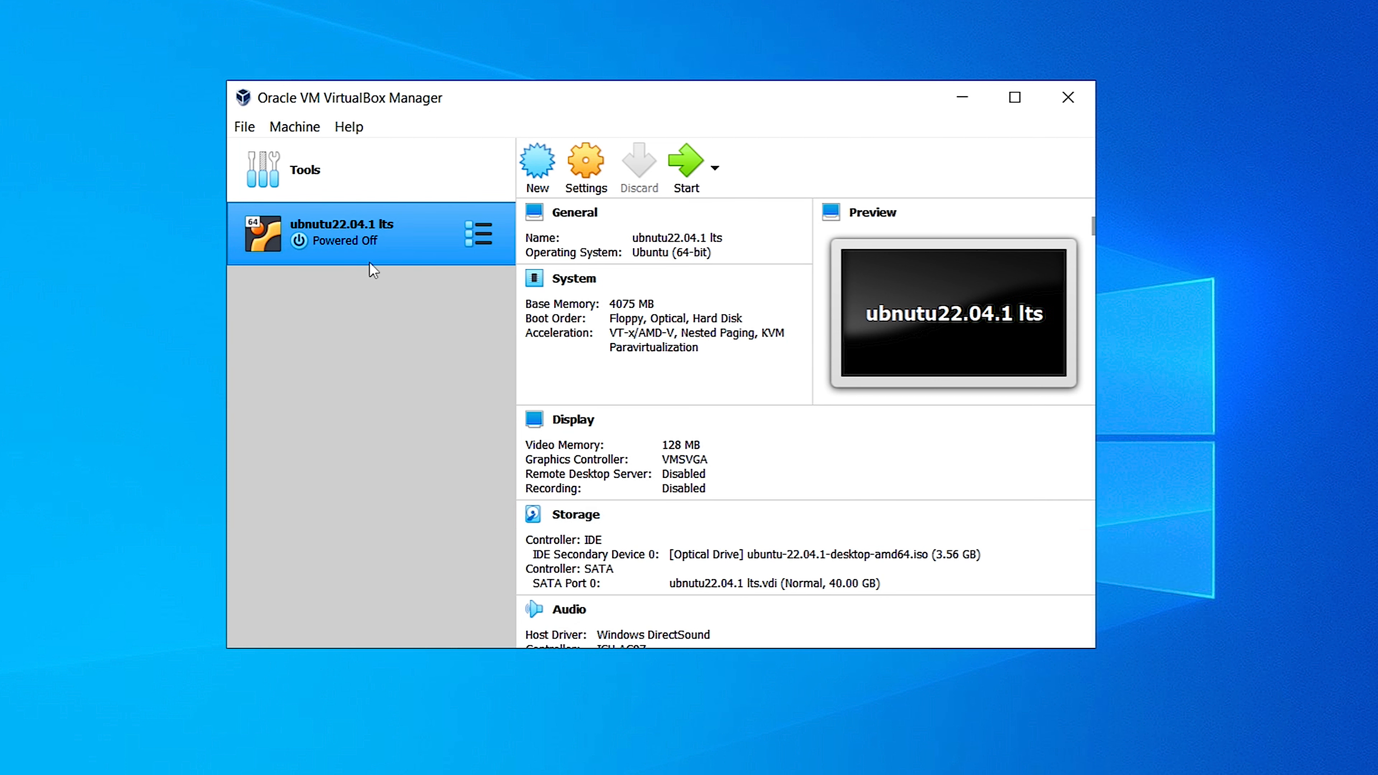
# - Start the virtual machine with the Try or Install Ubuntu boot entry and choose Install Ubuntu in English
pyautogui.click(686, 173)
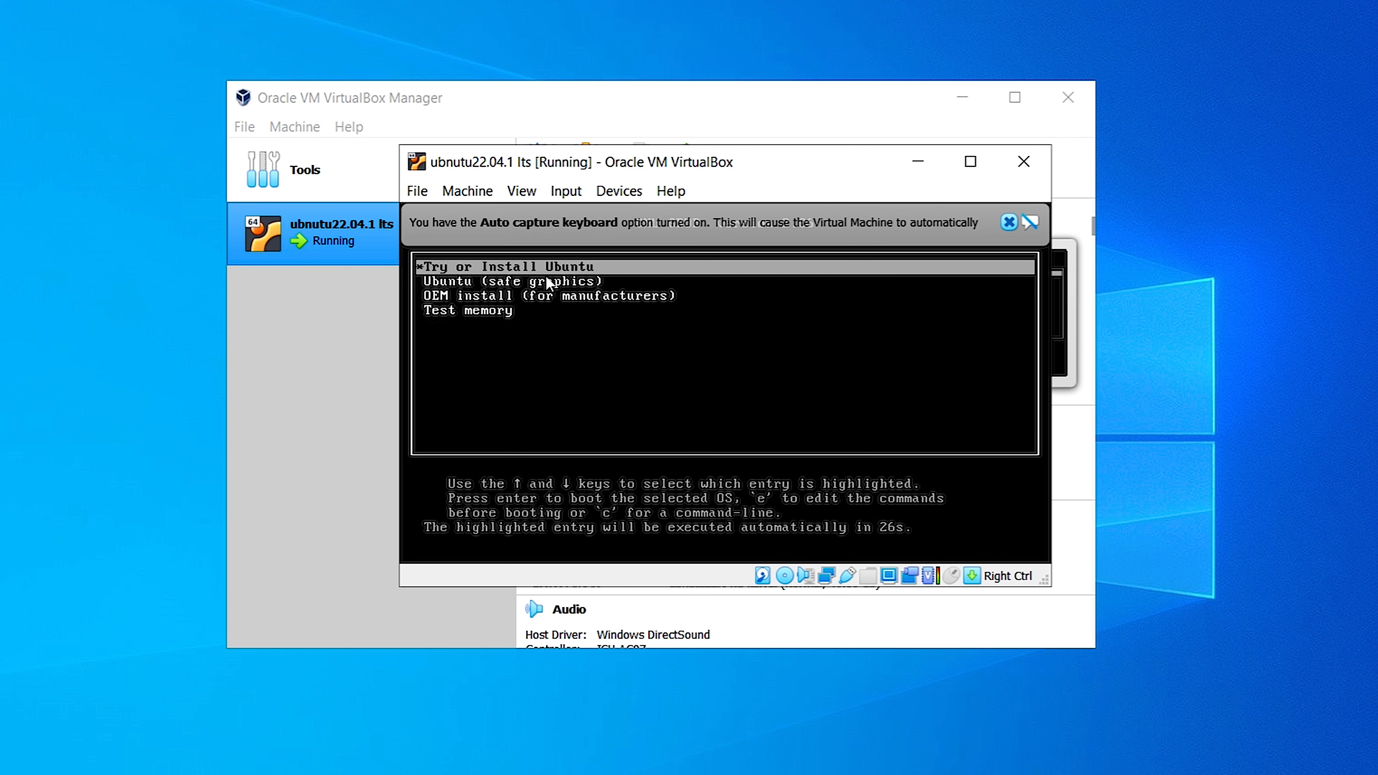
pyautogui.press('Return')
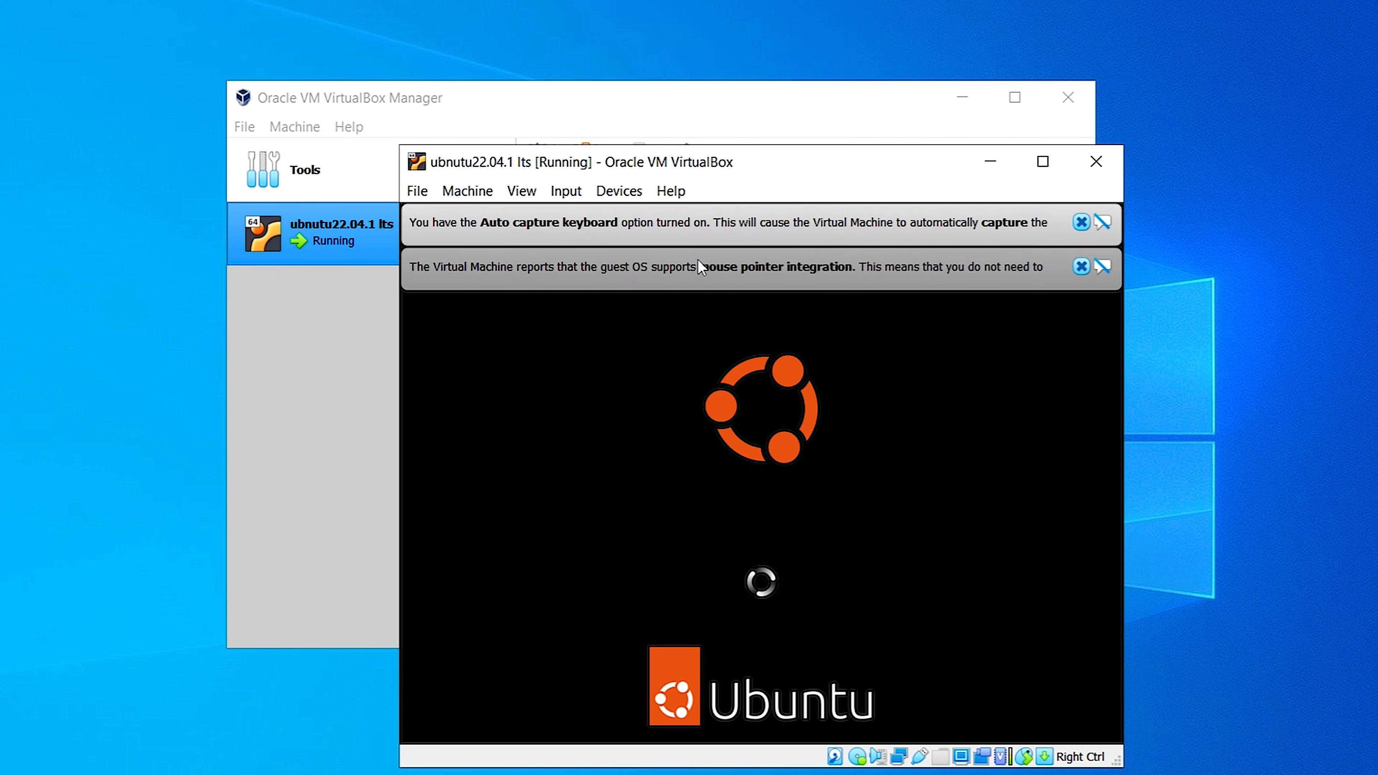
pyautogui.click(1081, 222)
pyautogui.click(1081, 222)
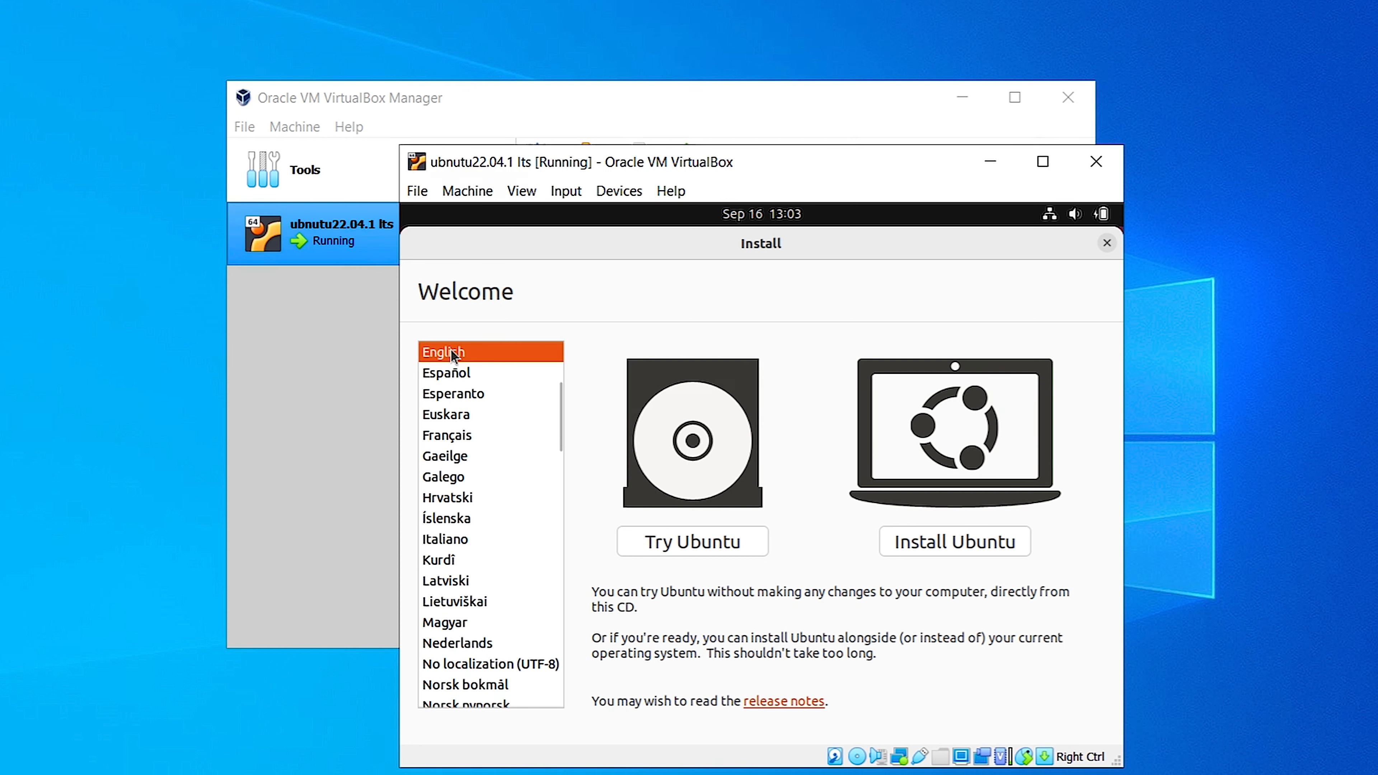
pyautogui.click(934, 542)
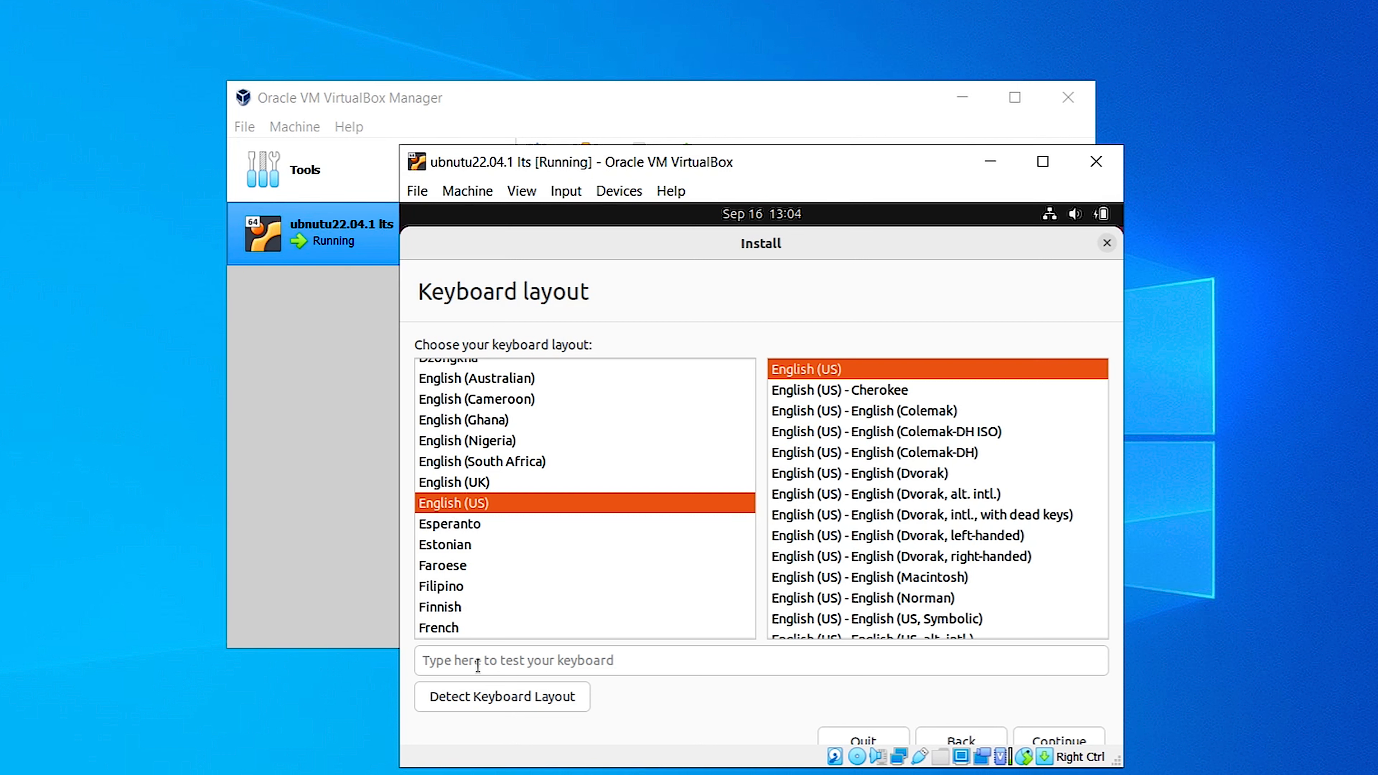
# - Test the keyboard with the text "feaer" and run the keyboard layout detection through to accepting English (US)
pyautogui.click(465, 659)
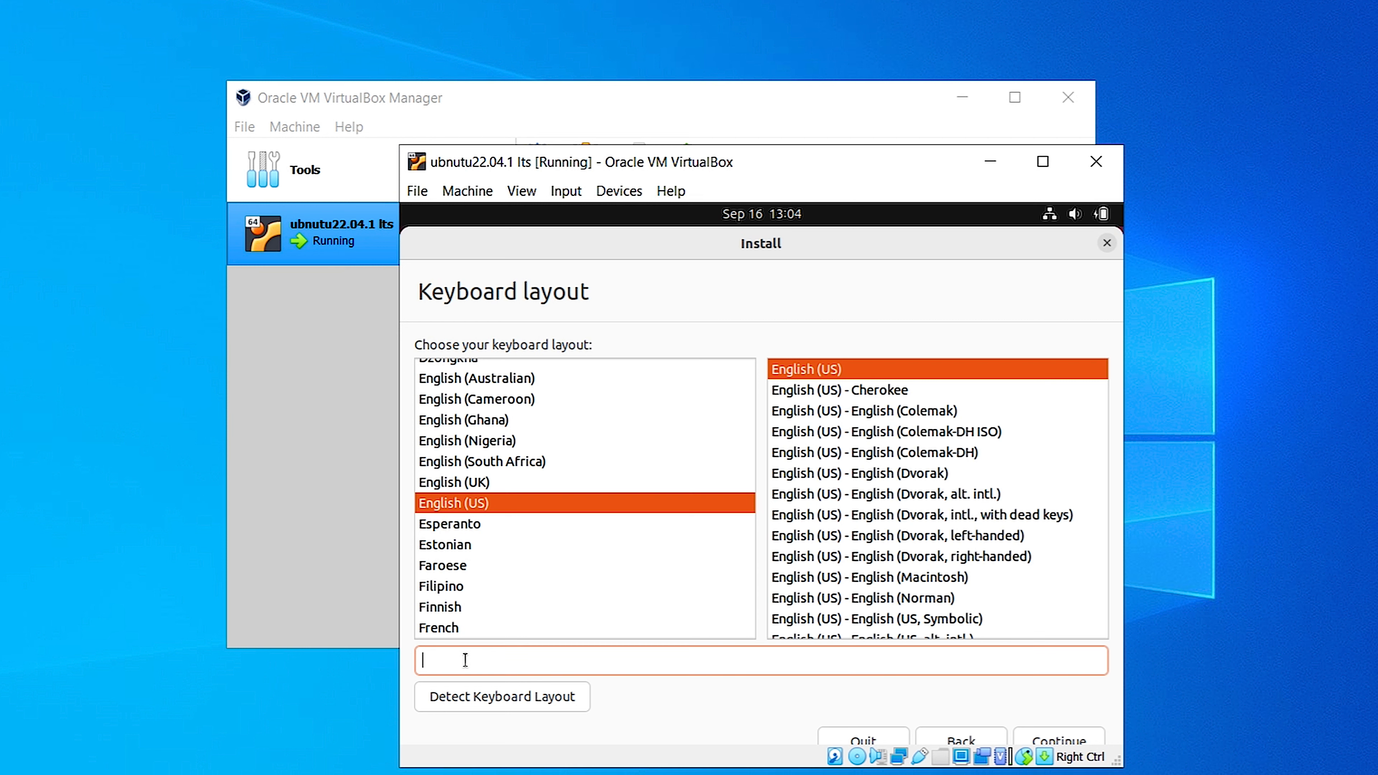
pyautogui.write('feaer')
pyautogui.click(514, 696)
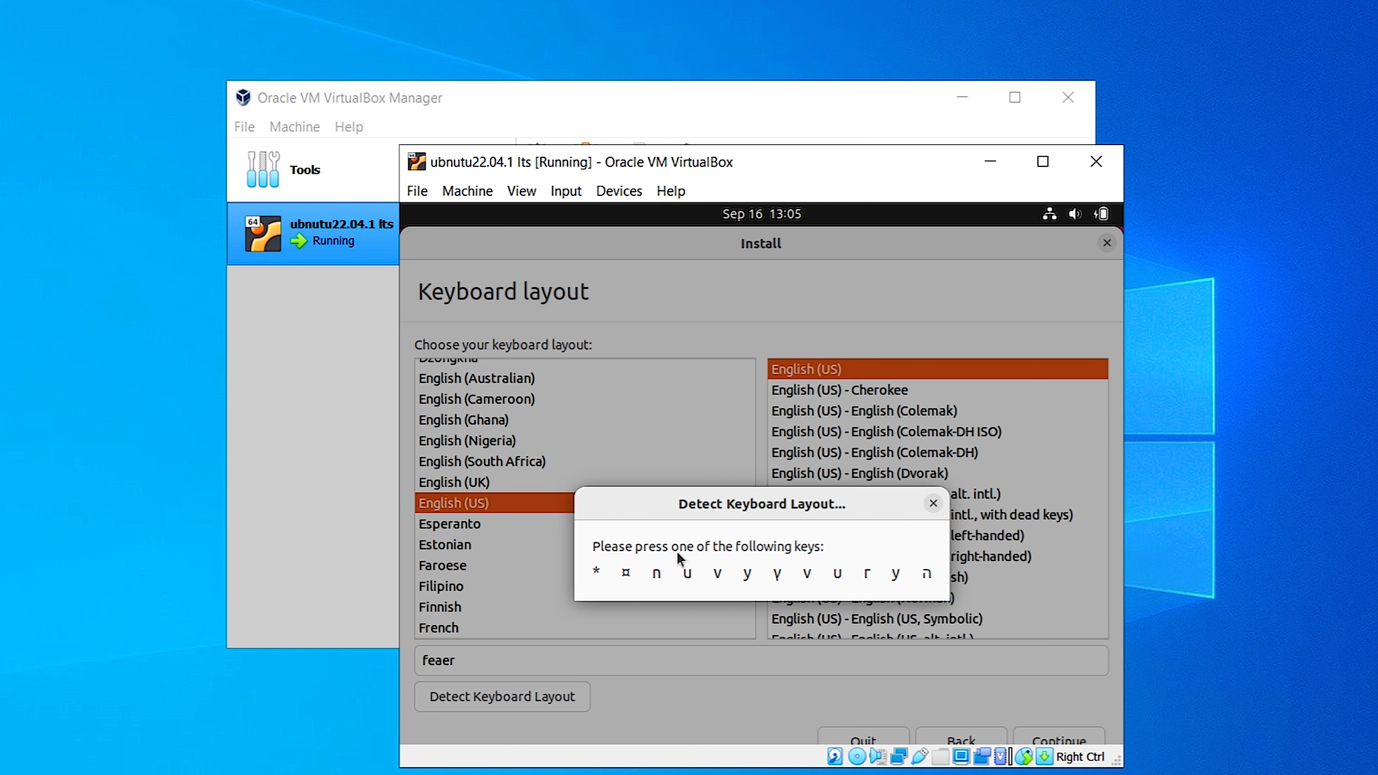
pyautogui.press('y')
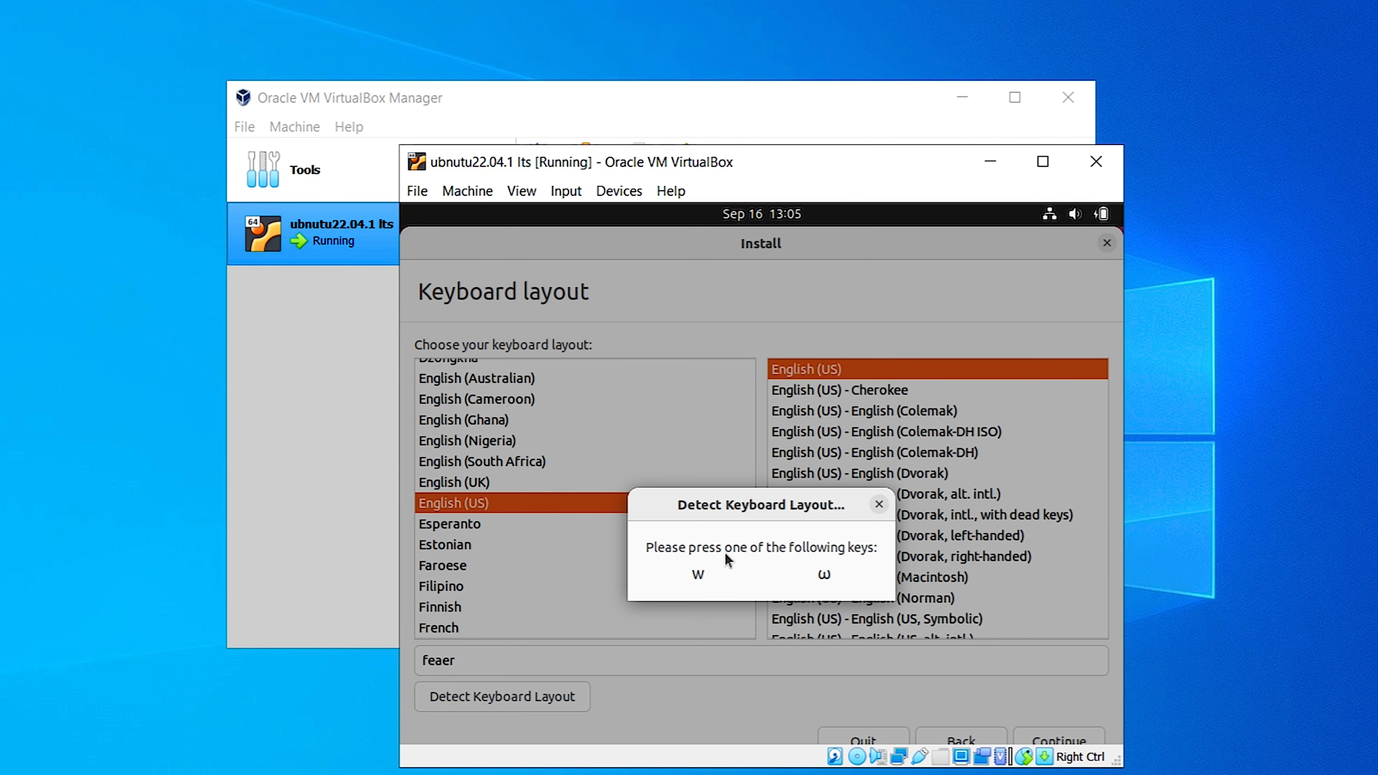
pyautogui.press('w')
pyautogui.press('z')
pyautogui.click(660, 589)
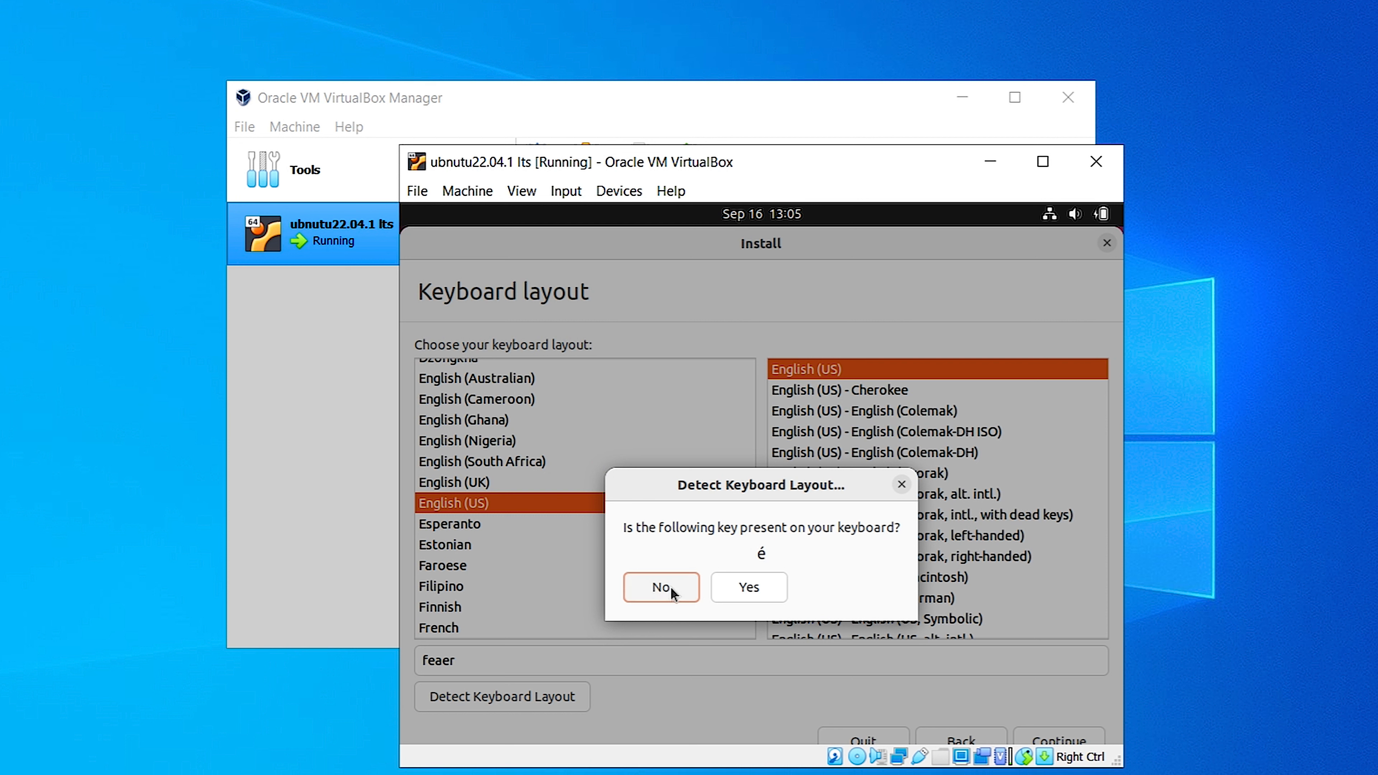
pyautogui.click(671, 587)
pyautogui.click(671, 587)
pyautogui.click(670, 587)
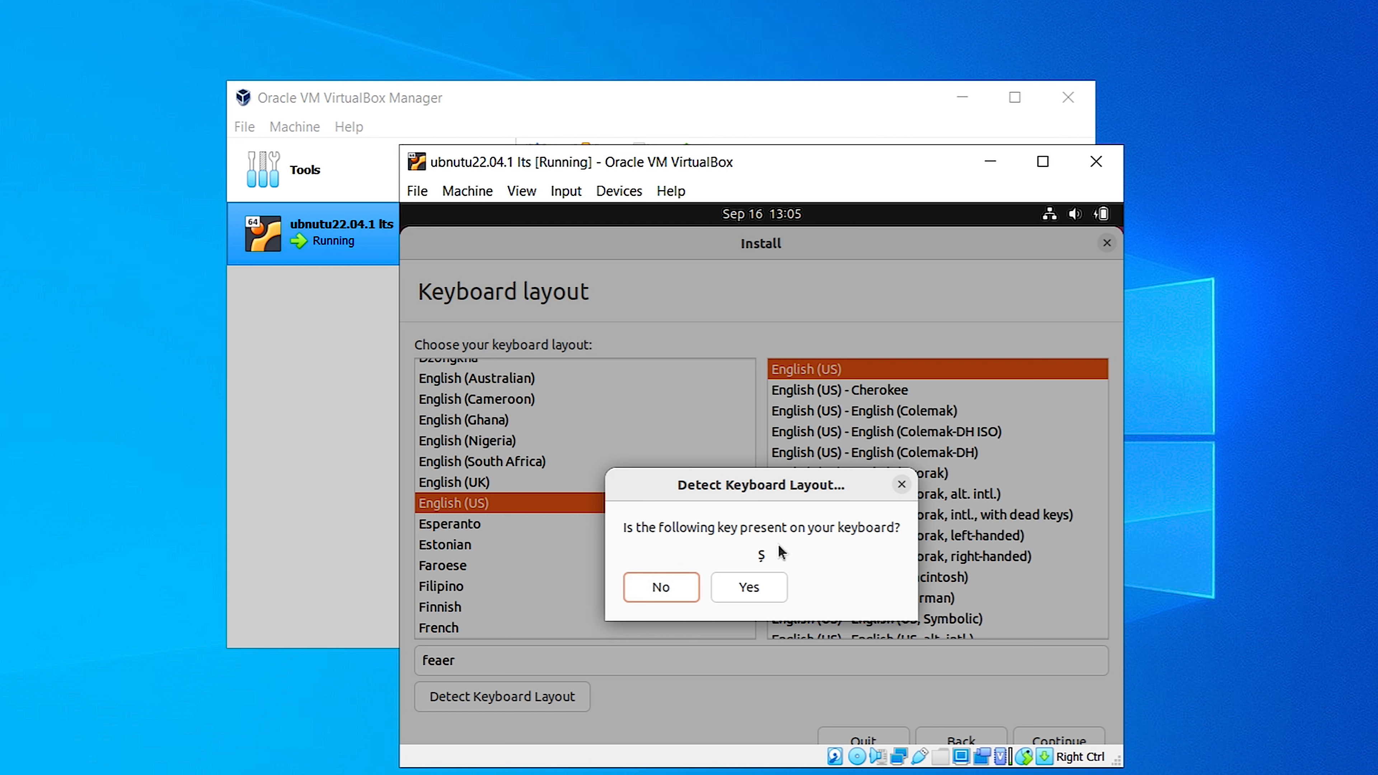
pyautogui.click(661, 587)
pyautogui.click(659, 585)
pyautogui.click(659, 585)
pyautogui.click(659, 585)
pyautogui.click(736, 584)
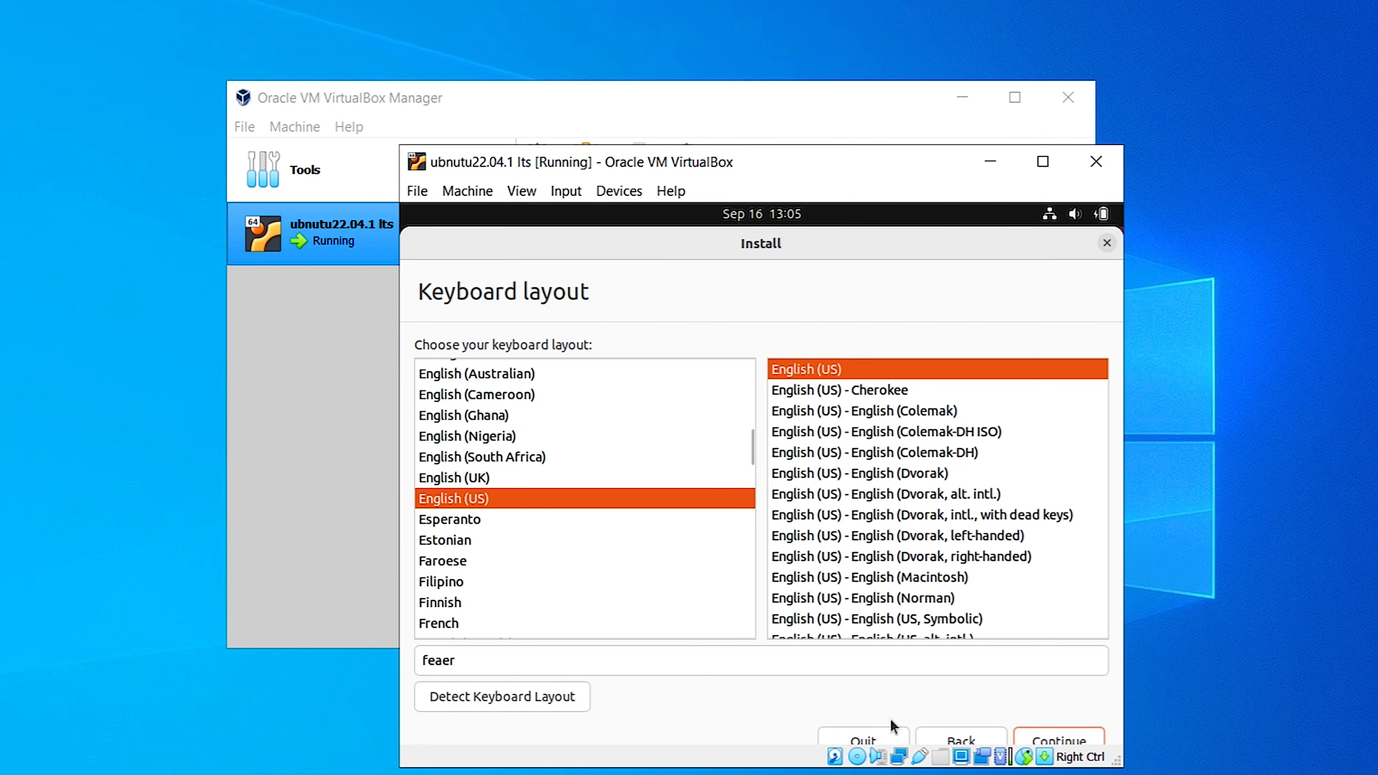
pyautogui.click(1053, 734)
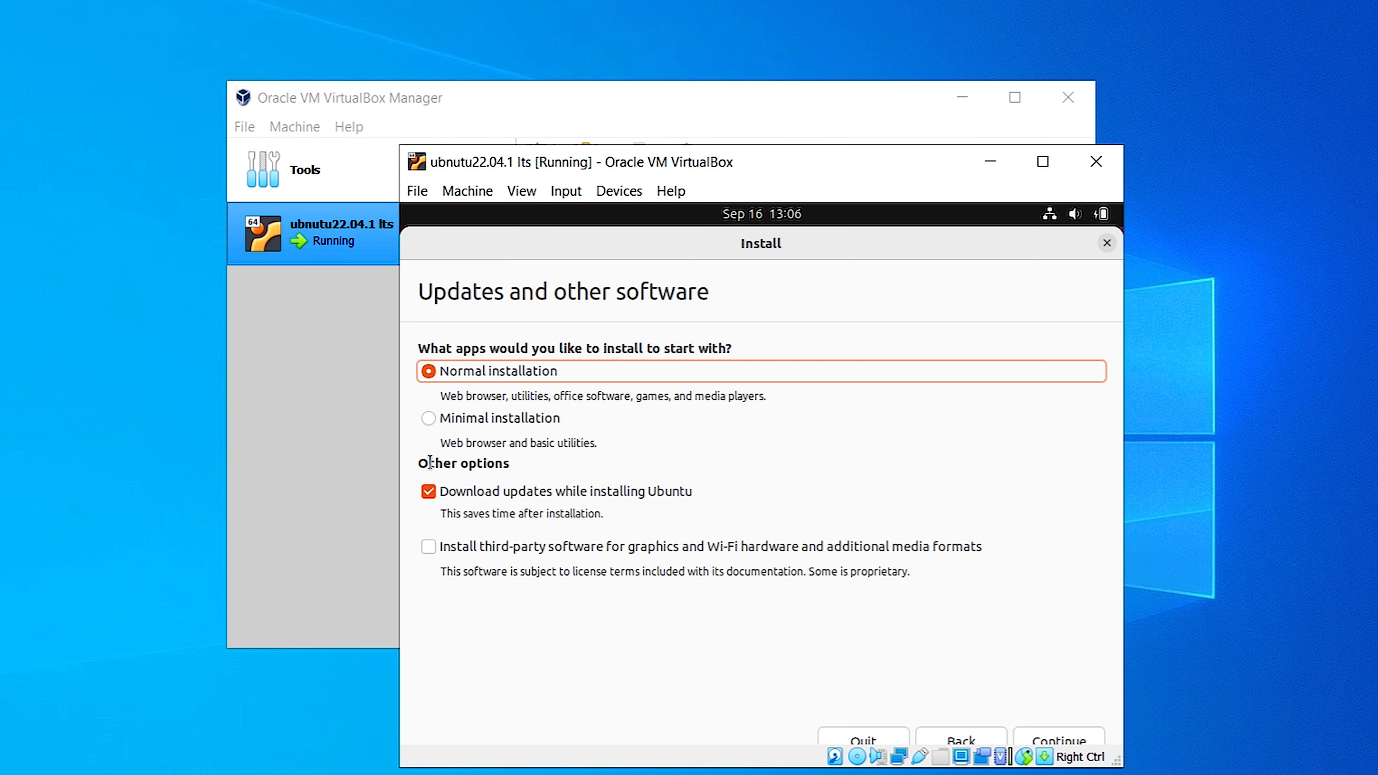
# - Include third-party software in the normal installation and start it with Erase disk and install Ubuntu, approving the disk changes
pyautogui.click(427, 547)
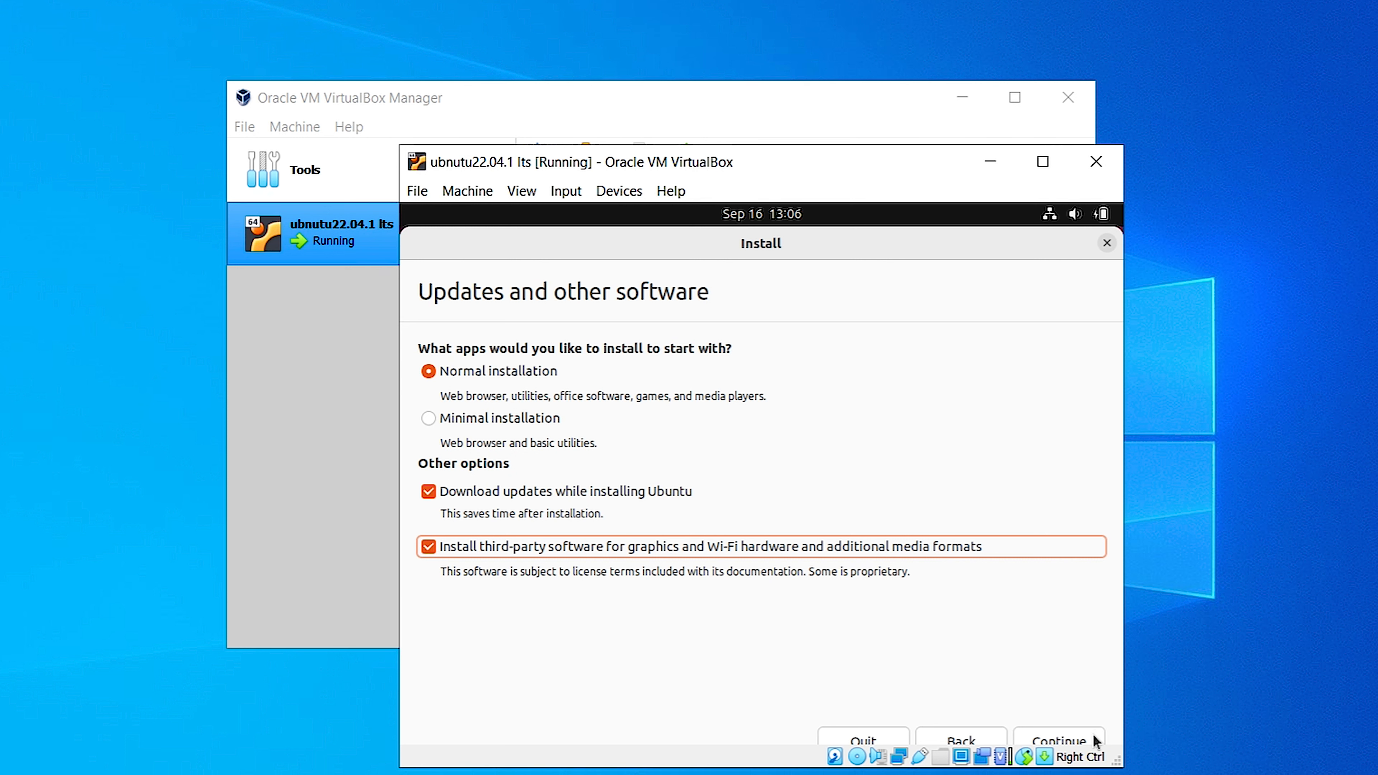
pyautogui.click(1058, 742)
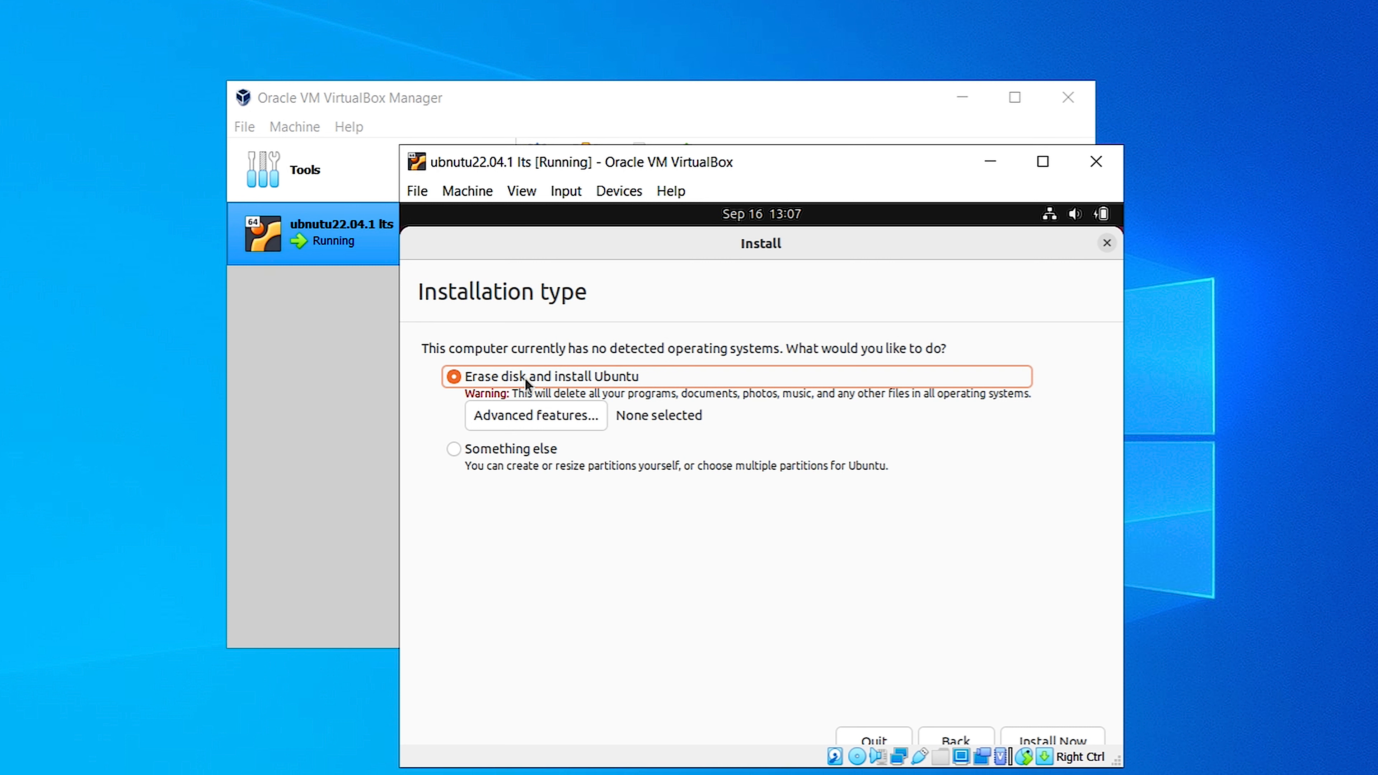
pyautogui.click(1054, 740)
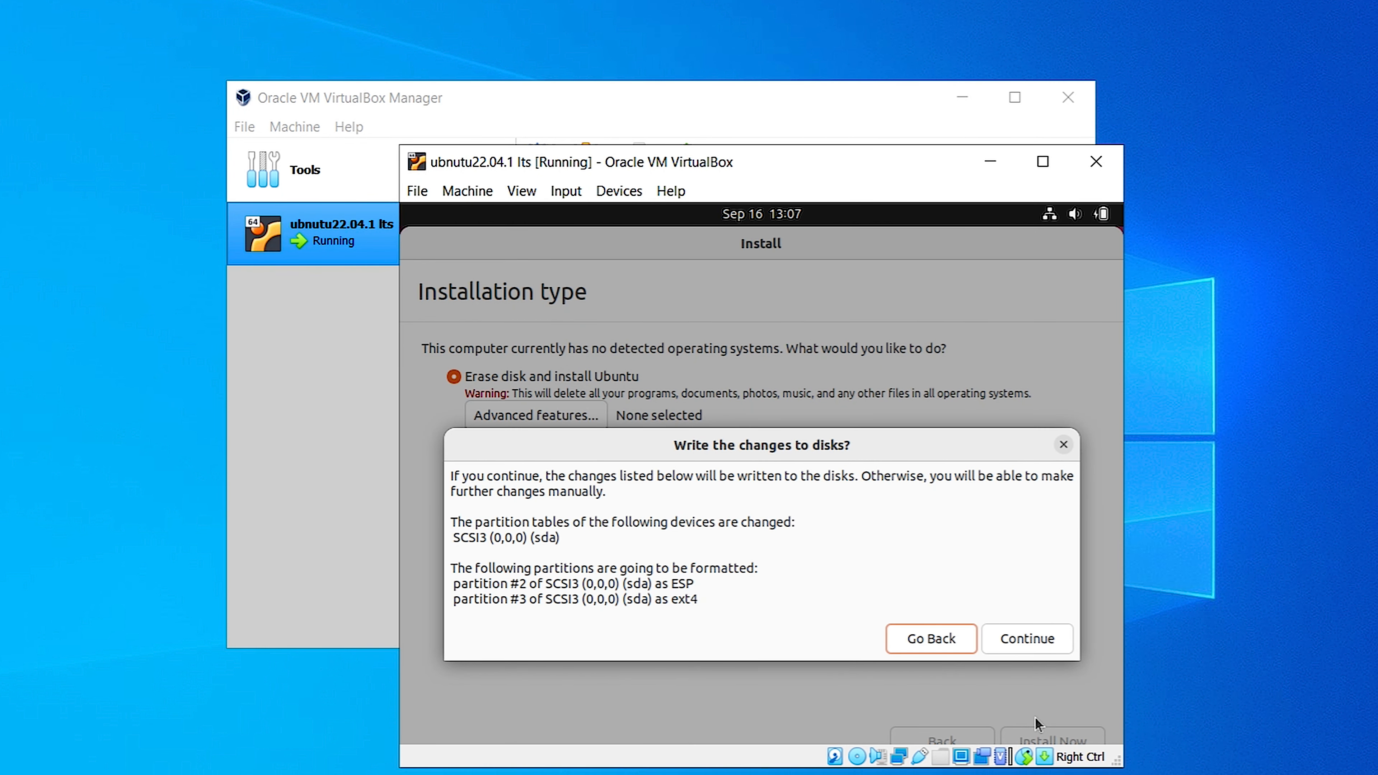
pyautogui.click(1022, 638)
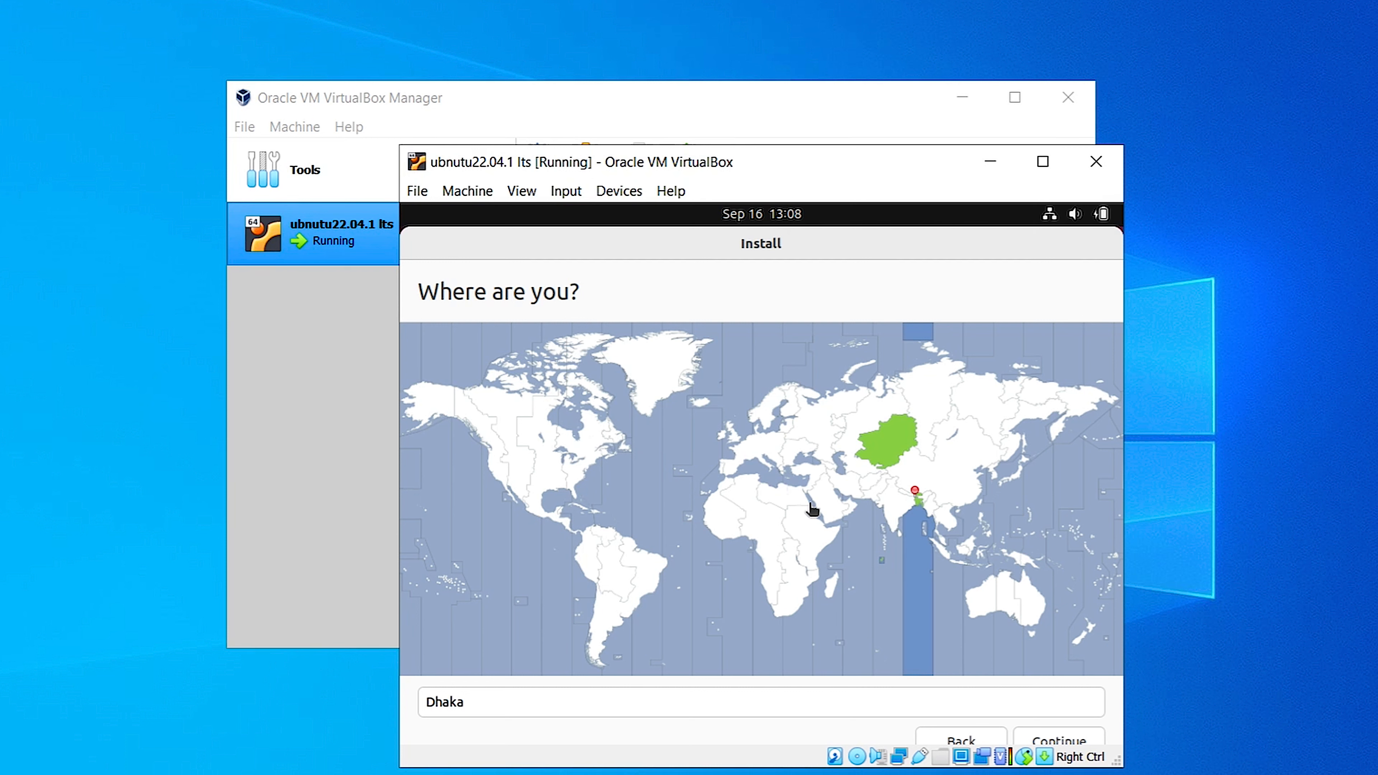
# - Accept Dhaka as the location and enter the user's name, removing the "-VirtualBox" suffix from the computer's name
pyautogui.click(1055, 744)
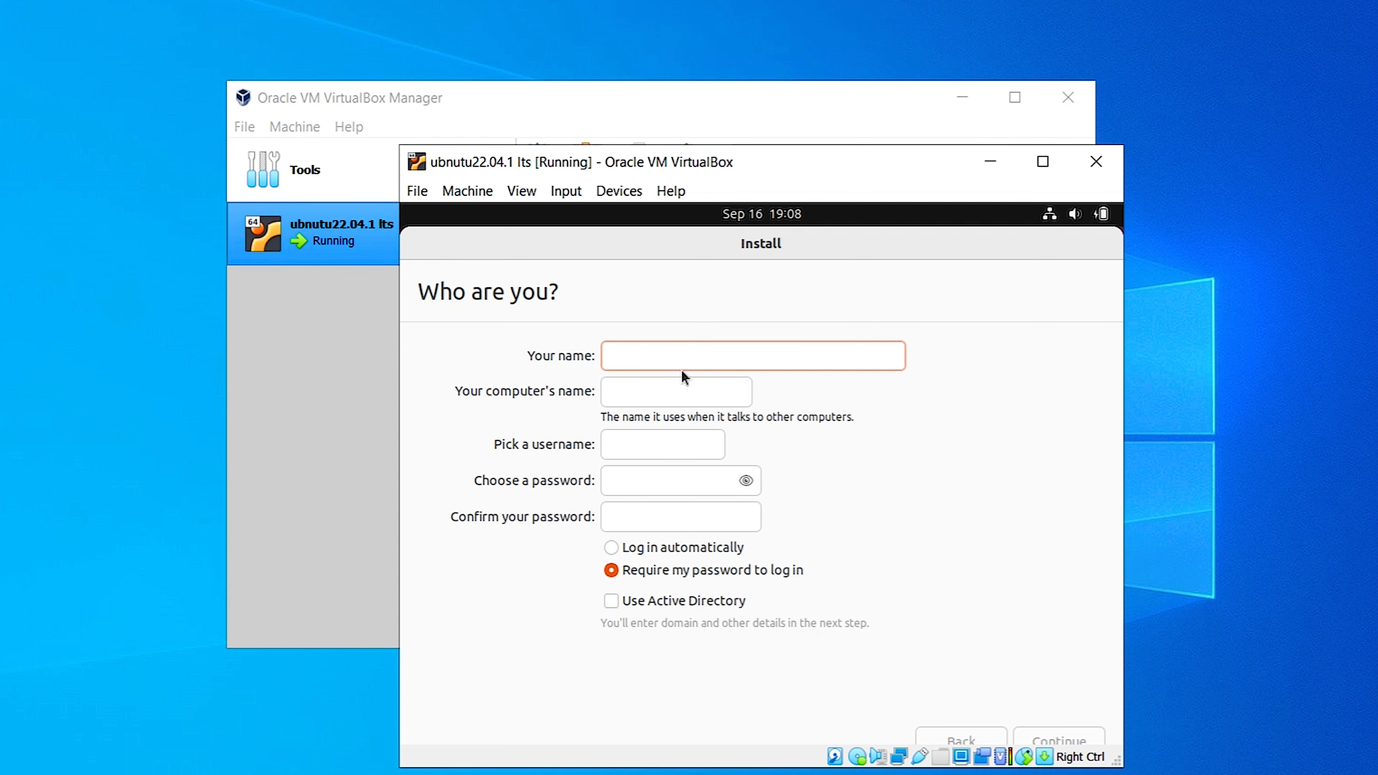
pyautogui.write('jeshio')
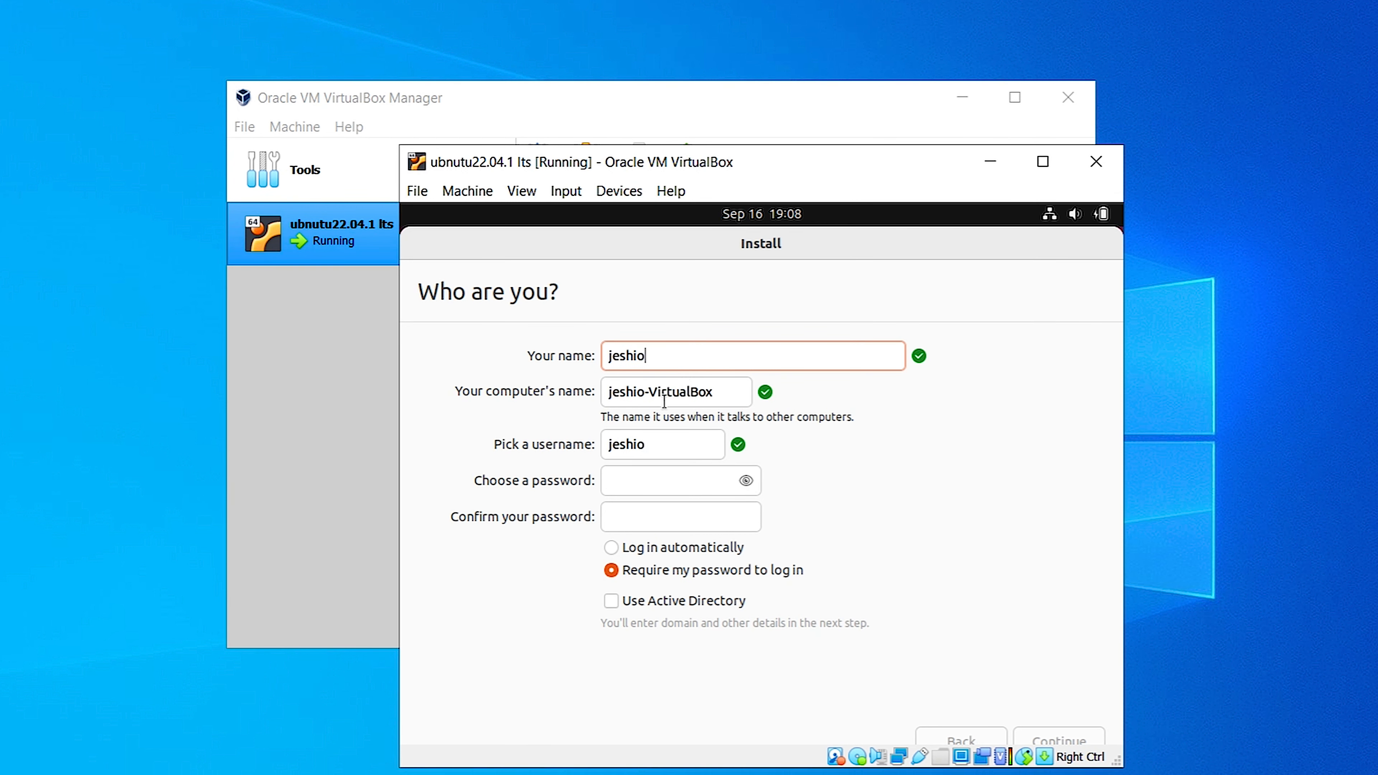
pyautogui.moveTo(724, 395); pyautogui.dragTo(642, 398)
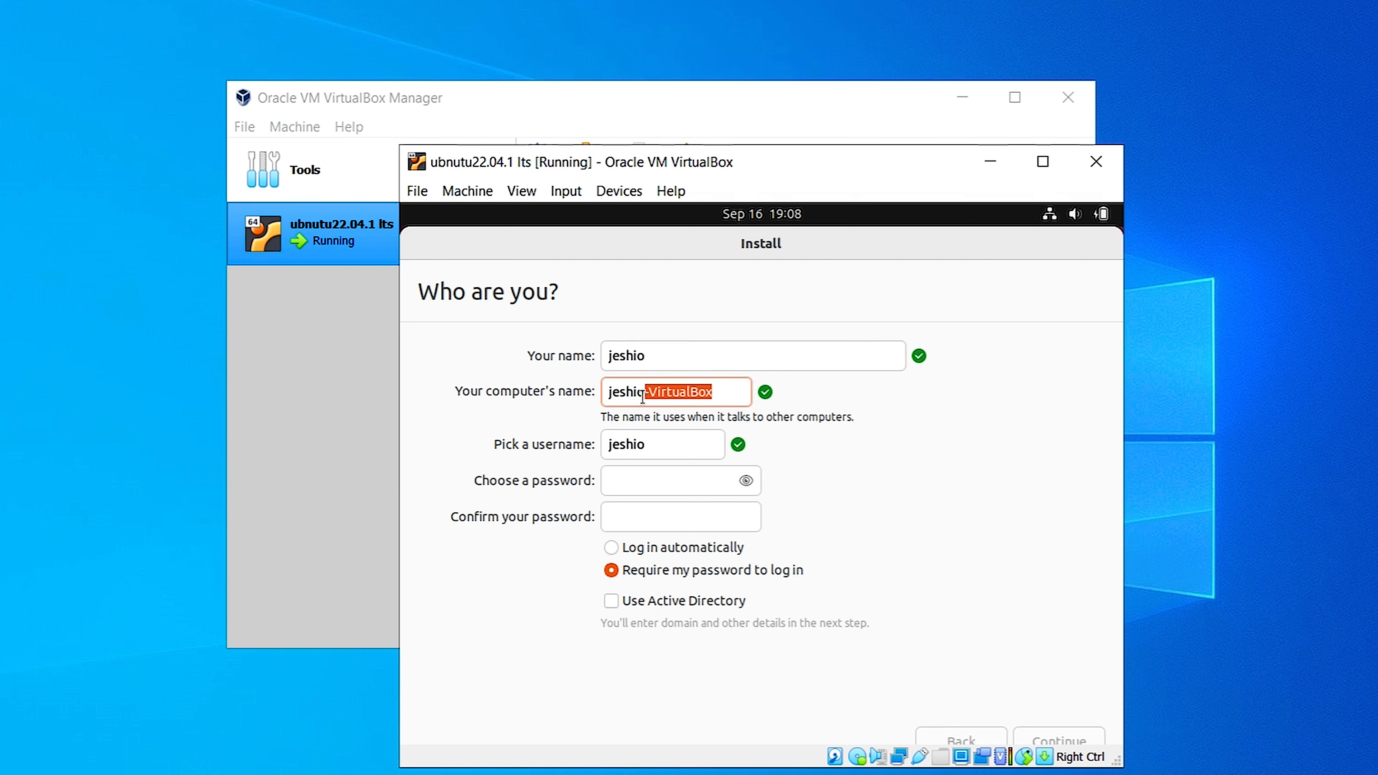
pyautogui.press('BackSpace')
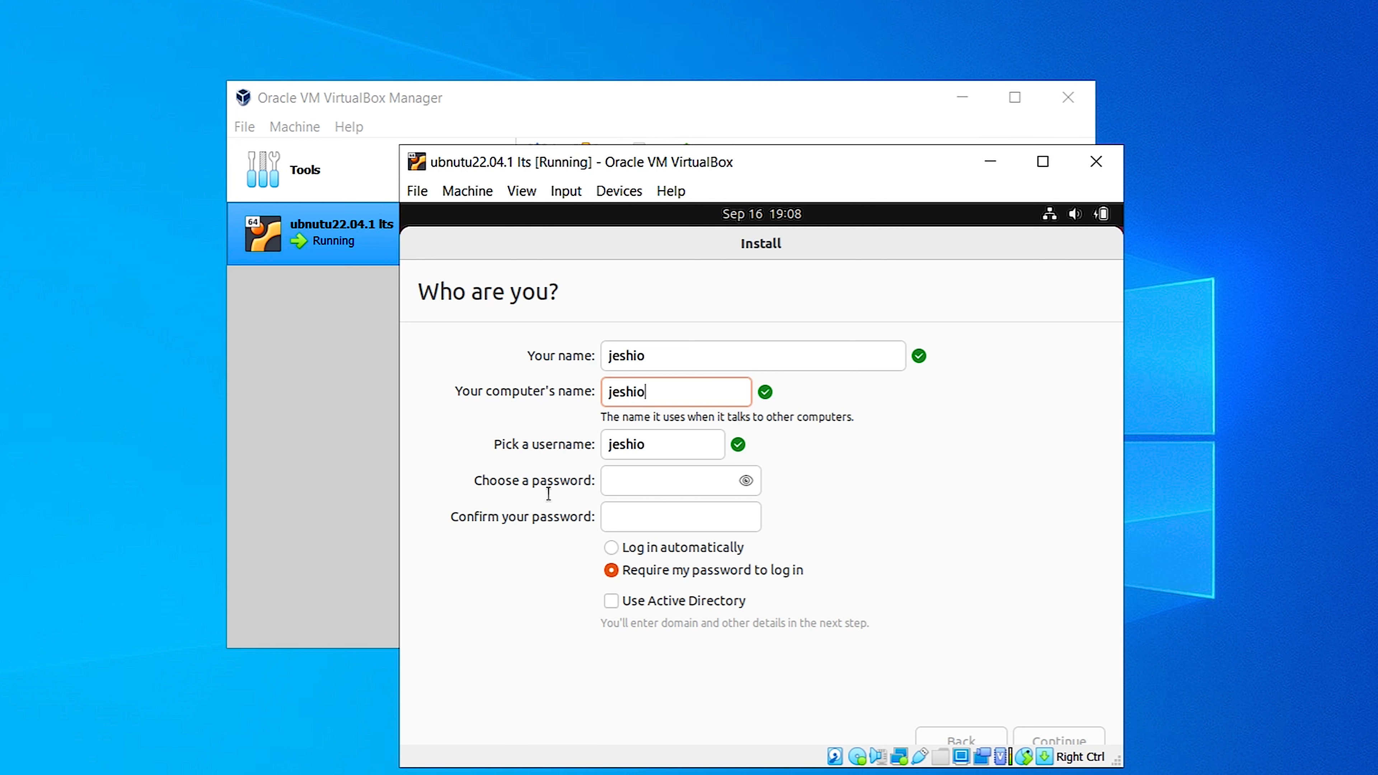
# - Enter and confirm the account password, keep it required for login, and continue the installation
pyautogui.click(605, 481)
pyautogui.write('***')
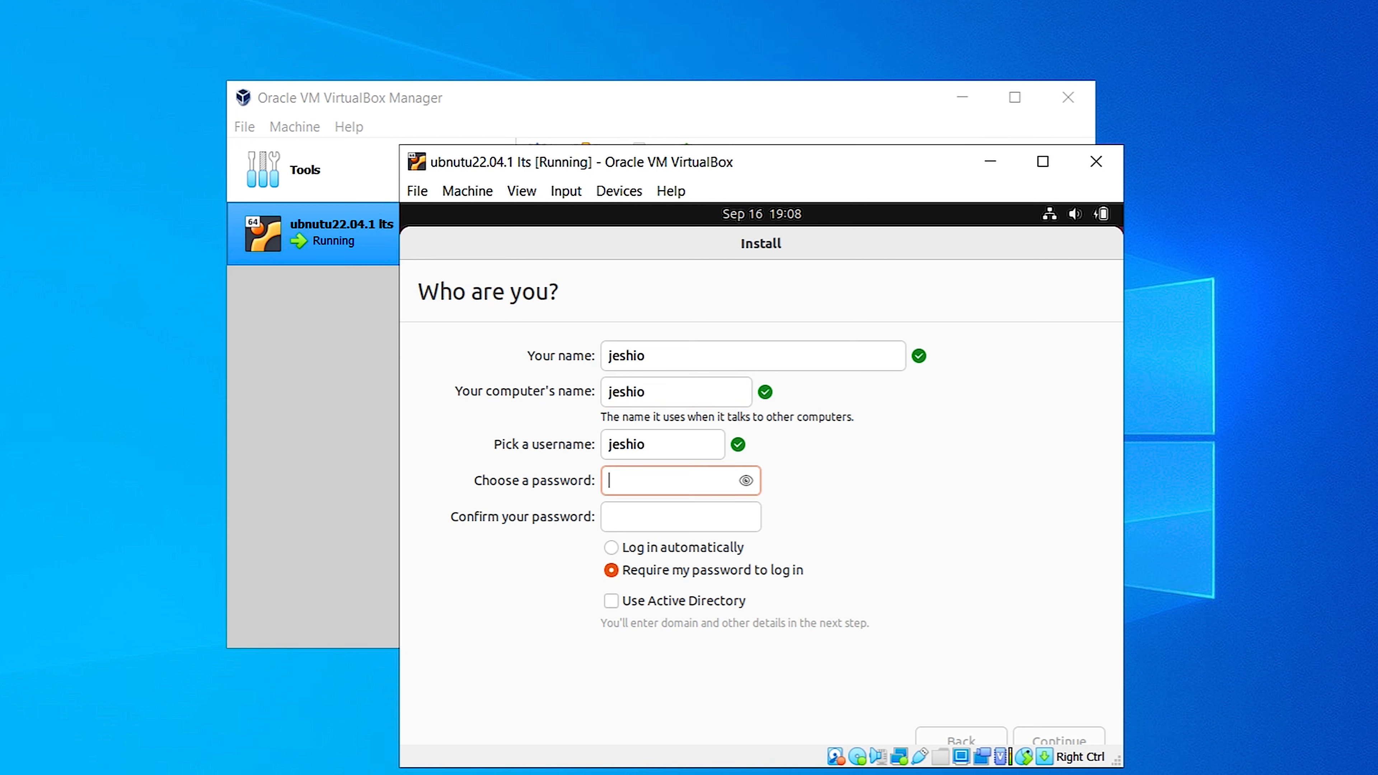
pyautogui.write('*')
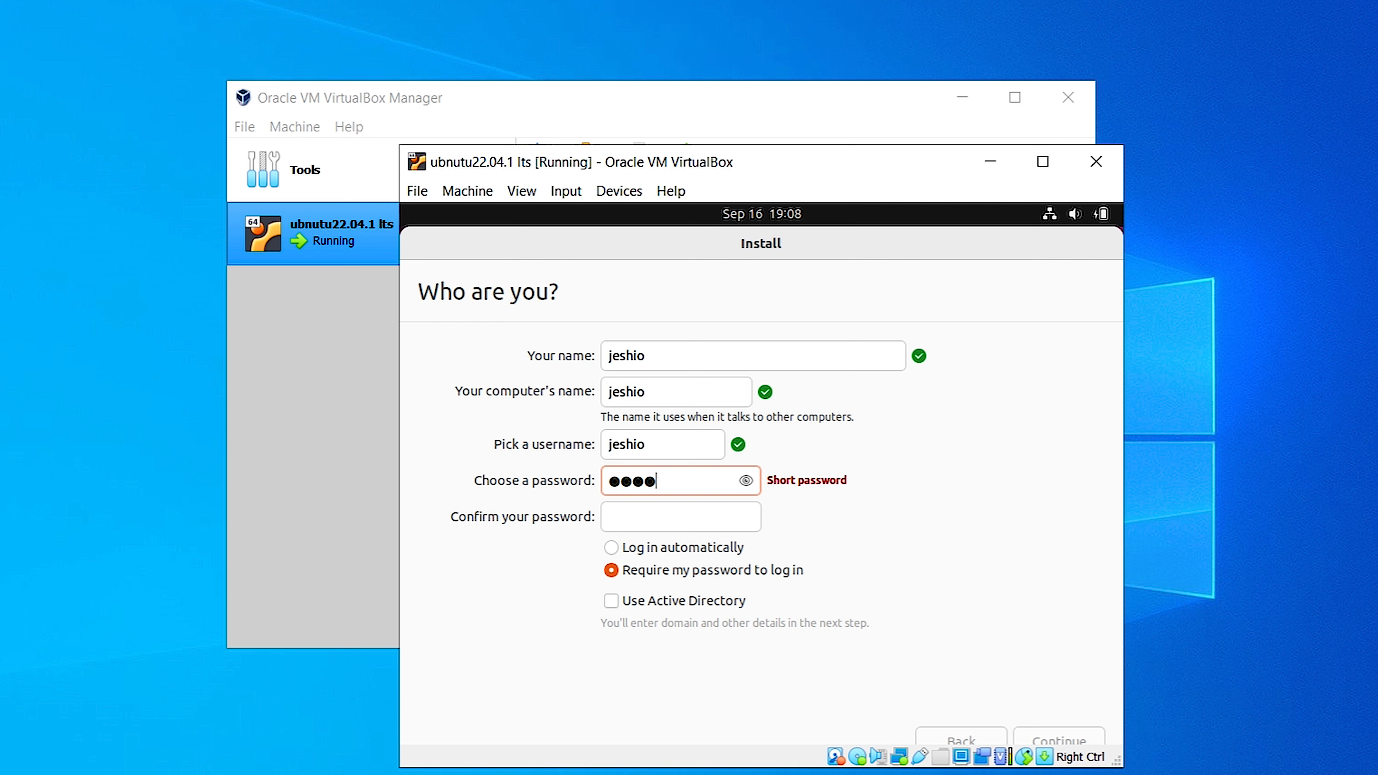
pyautogui.click(636, 517)
pyautogui.write('****')
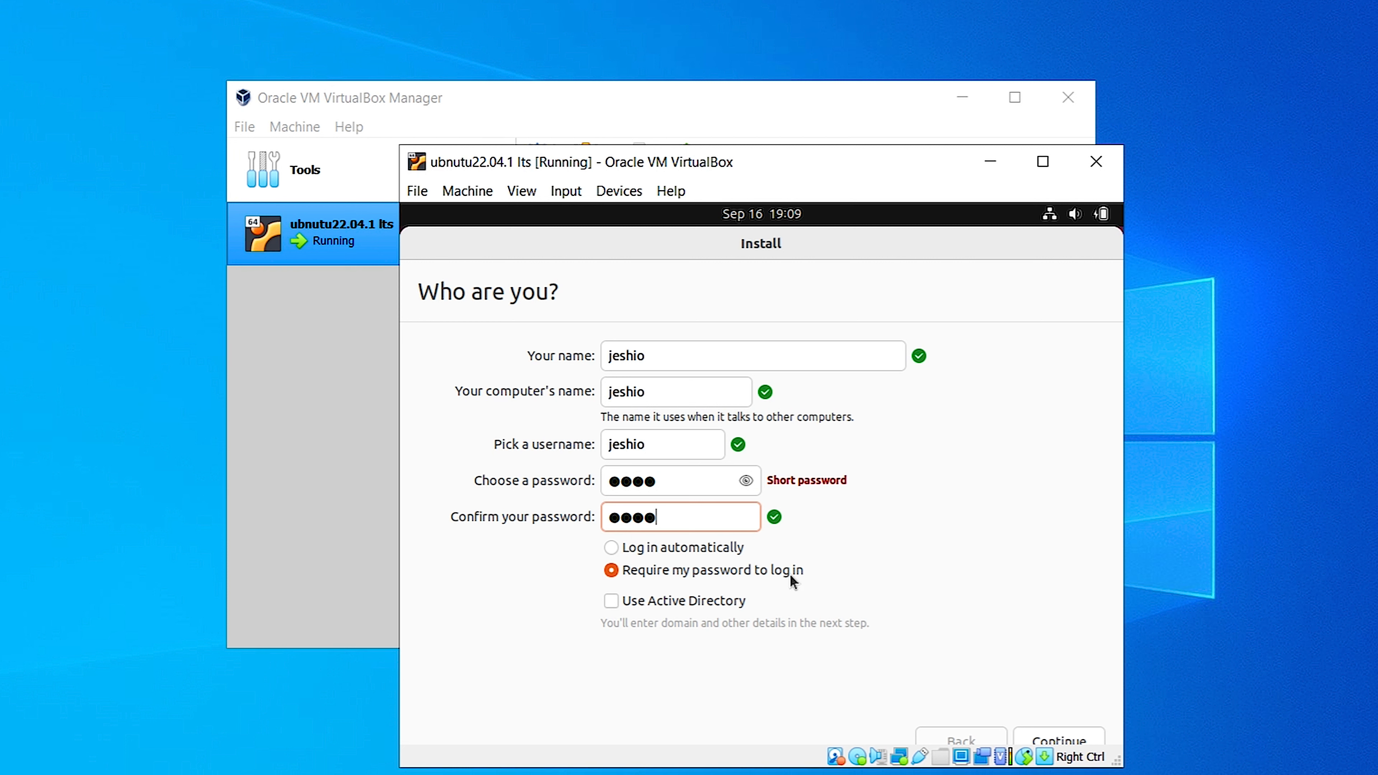
pyautogui.click(1052, 741)
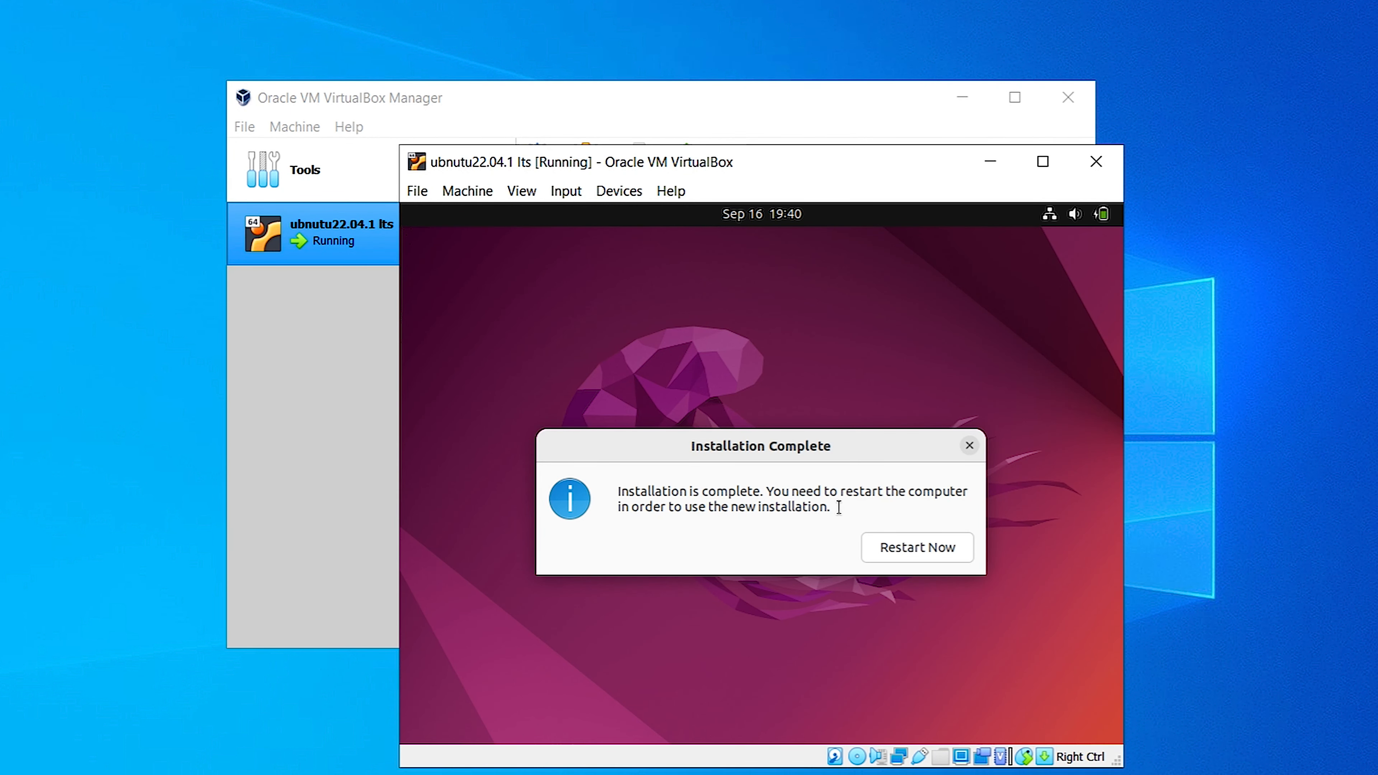
# - Restart the virtual machine into the new Ubuntu installation, continuing past the installation medium removal
pyautogui.click(915, 548)
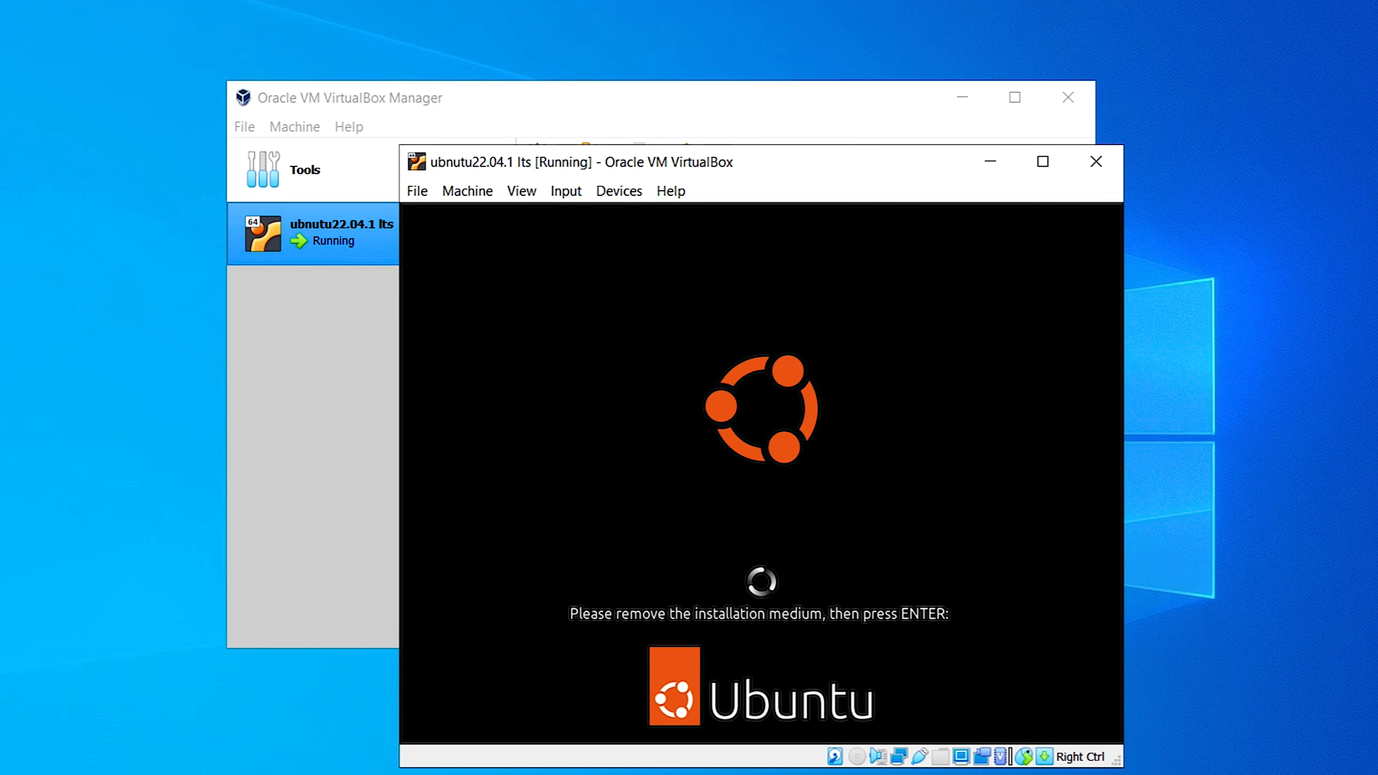
pyautogui.press('Return')
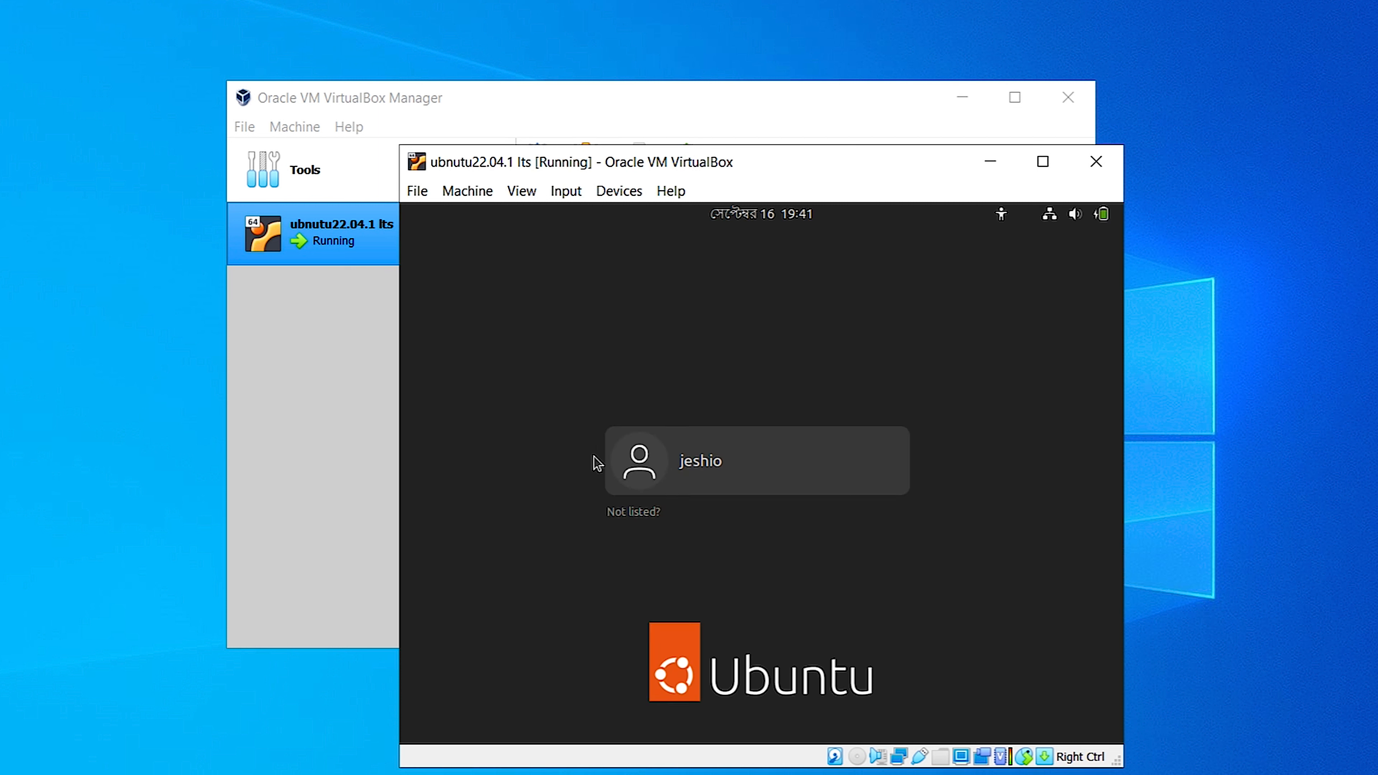
# - Log in to the installed Ubuntu system with the listed user account, entering its password
pyautogui.click(710, 462)
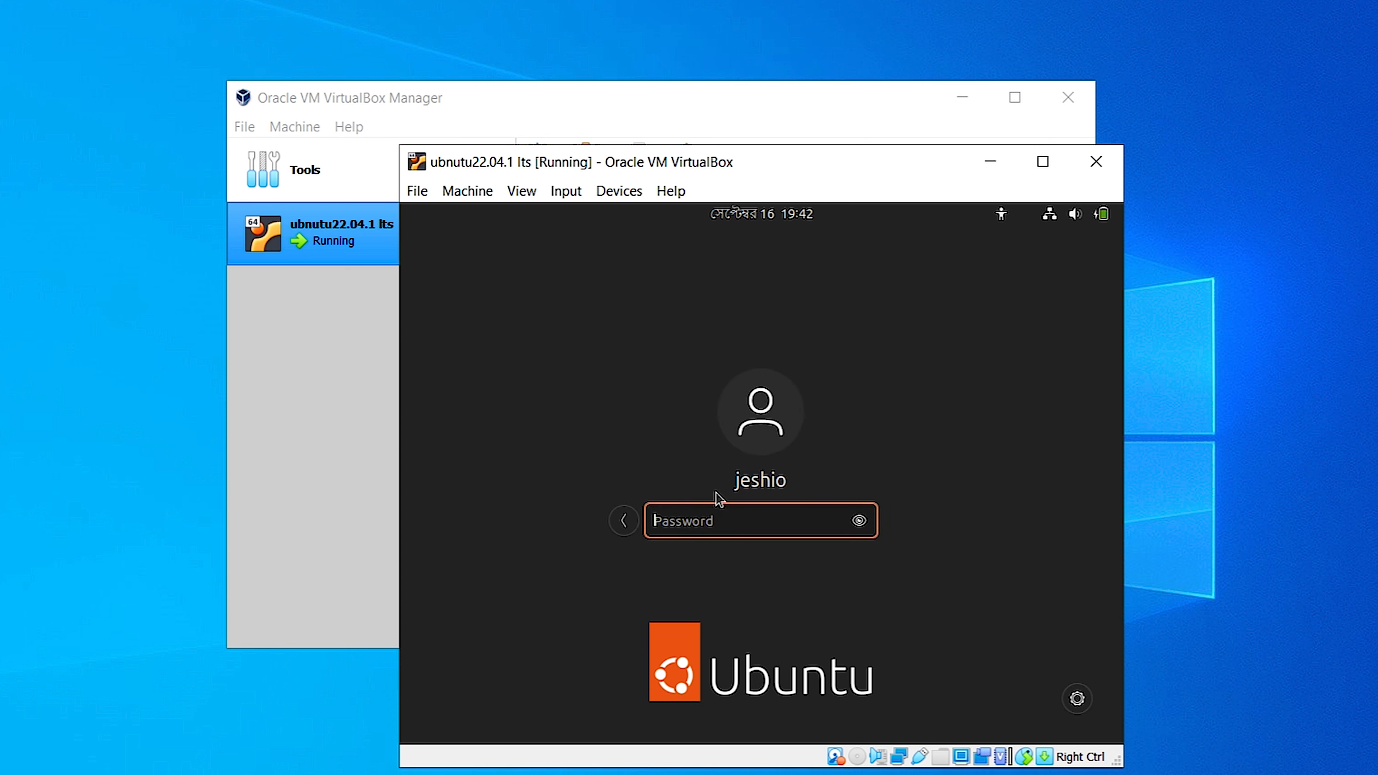
pyautogui.write('****')
pyautogui.press('Return')
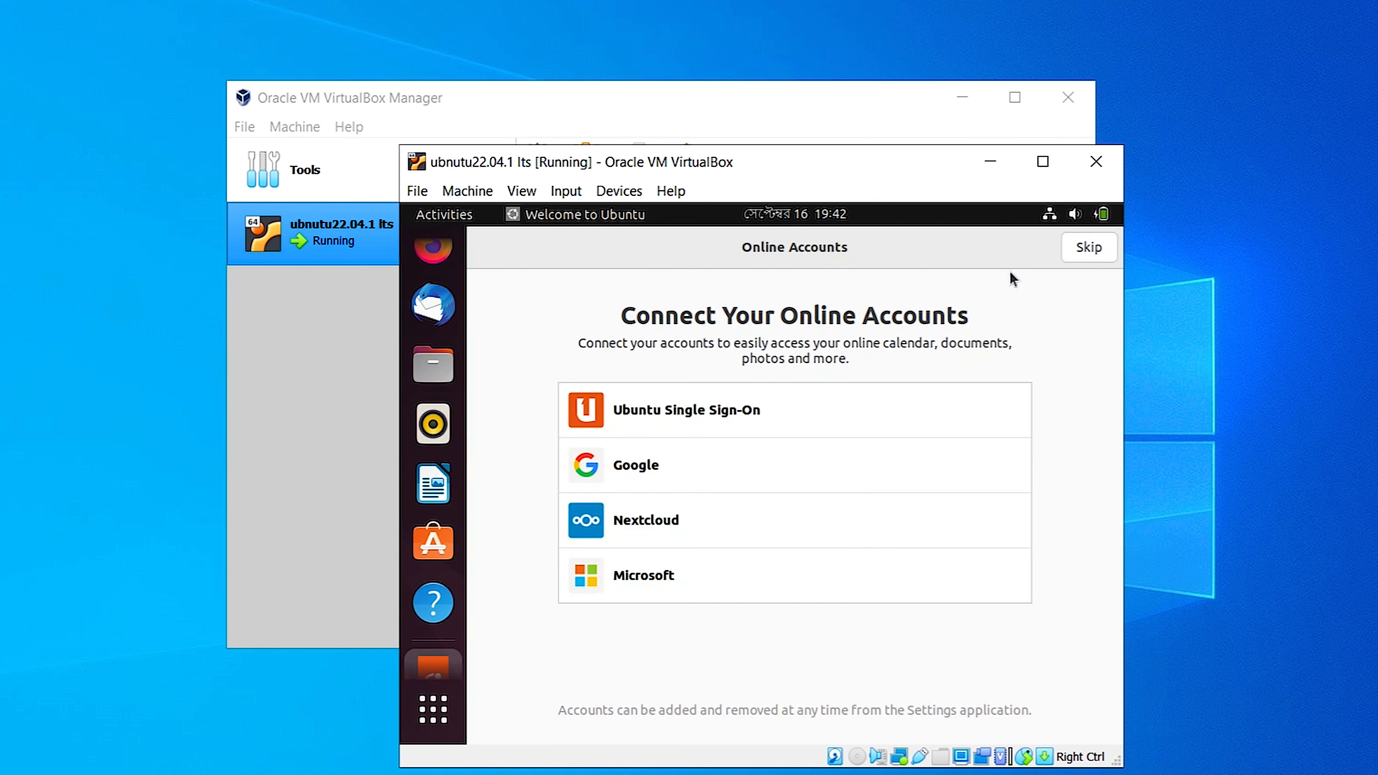
# - Go through the Ubuntu welcome setup, skipping online accounts and Livepatch and keeping system info sent to Canonical
pyautogui.click(1077, 247)
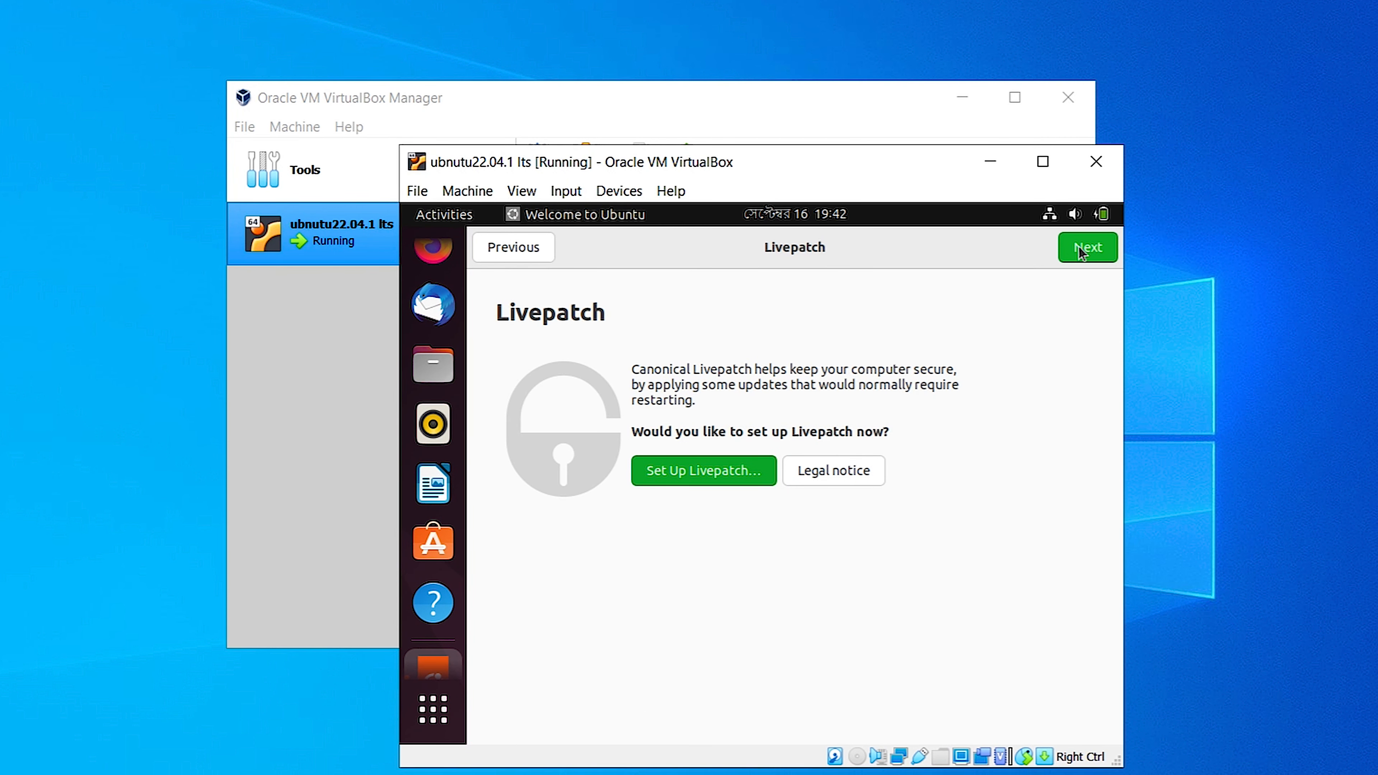
pyautogui.click(1081, 252)
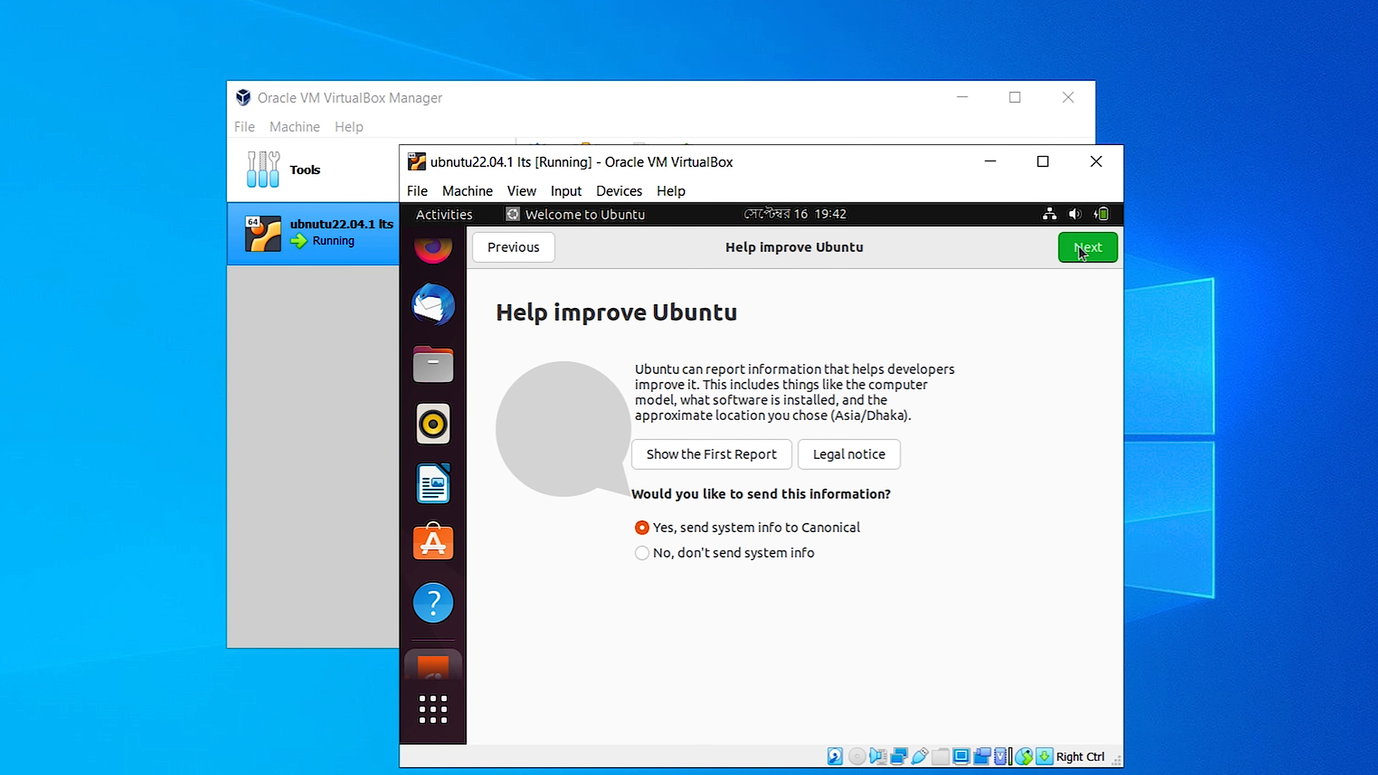
pyautogui.click(1081, 251)
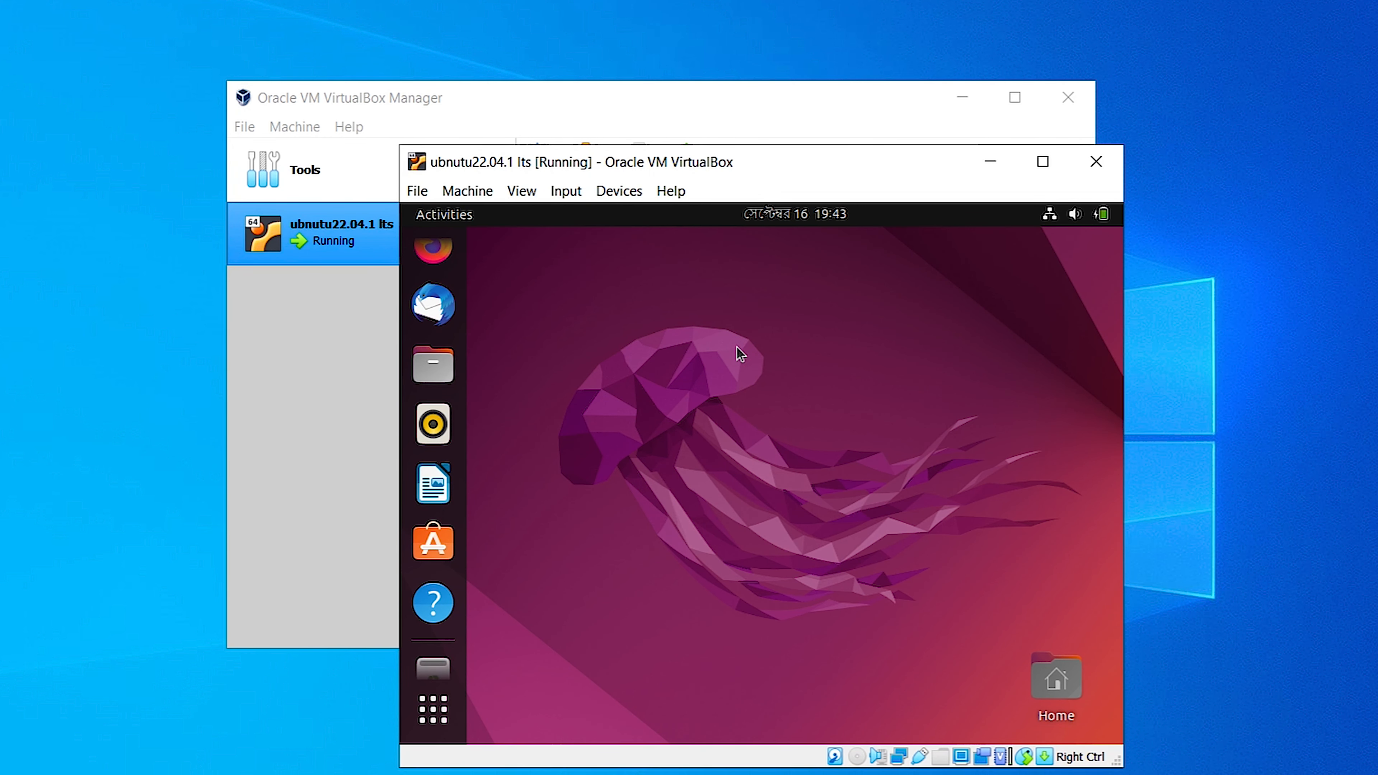
# - Set the Ubuntu display resolution to 1920 × 1080 (16:9), postponing the software update, then keep the changes and minimize Settings
pyautogui.click(1042, 161)
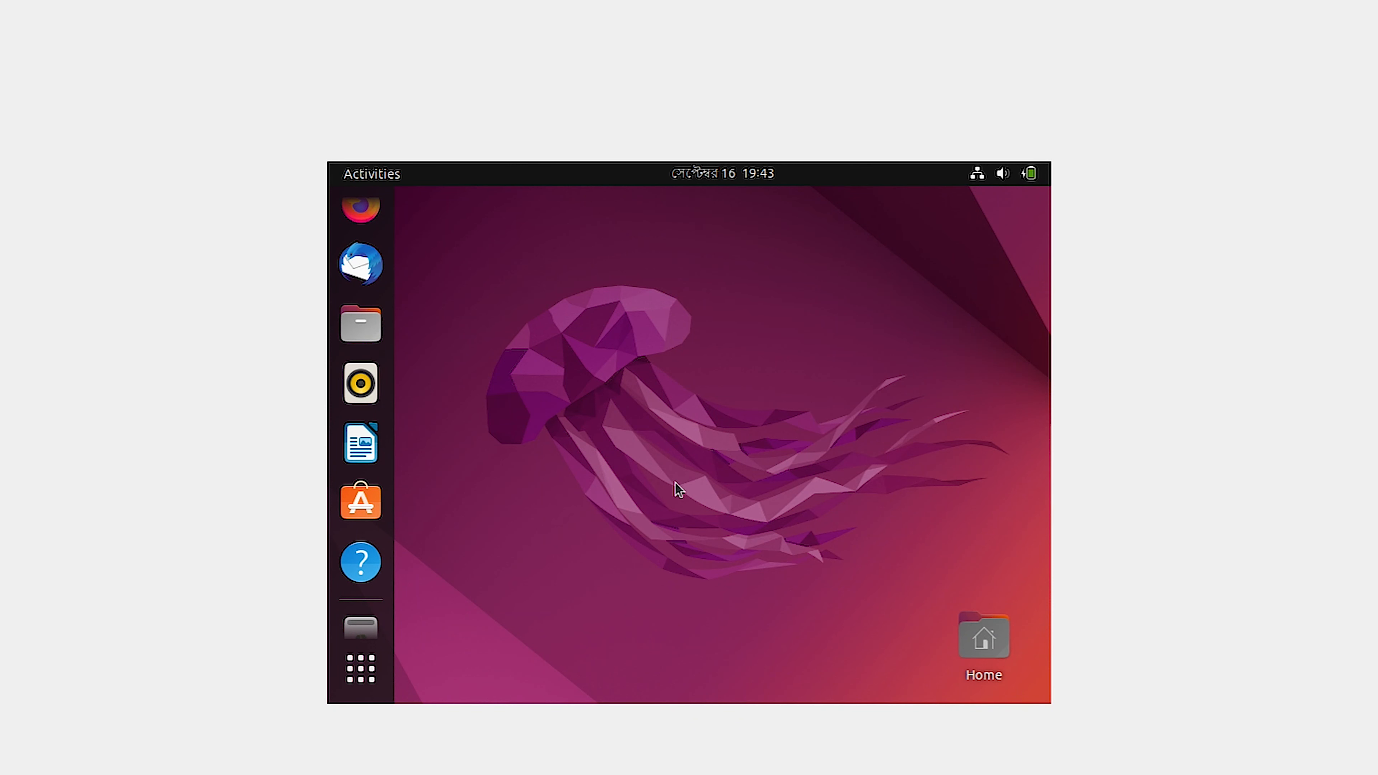
pyautogui.click(1377, 0)
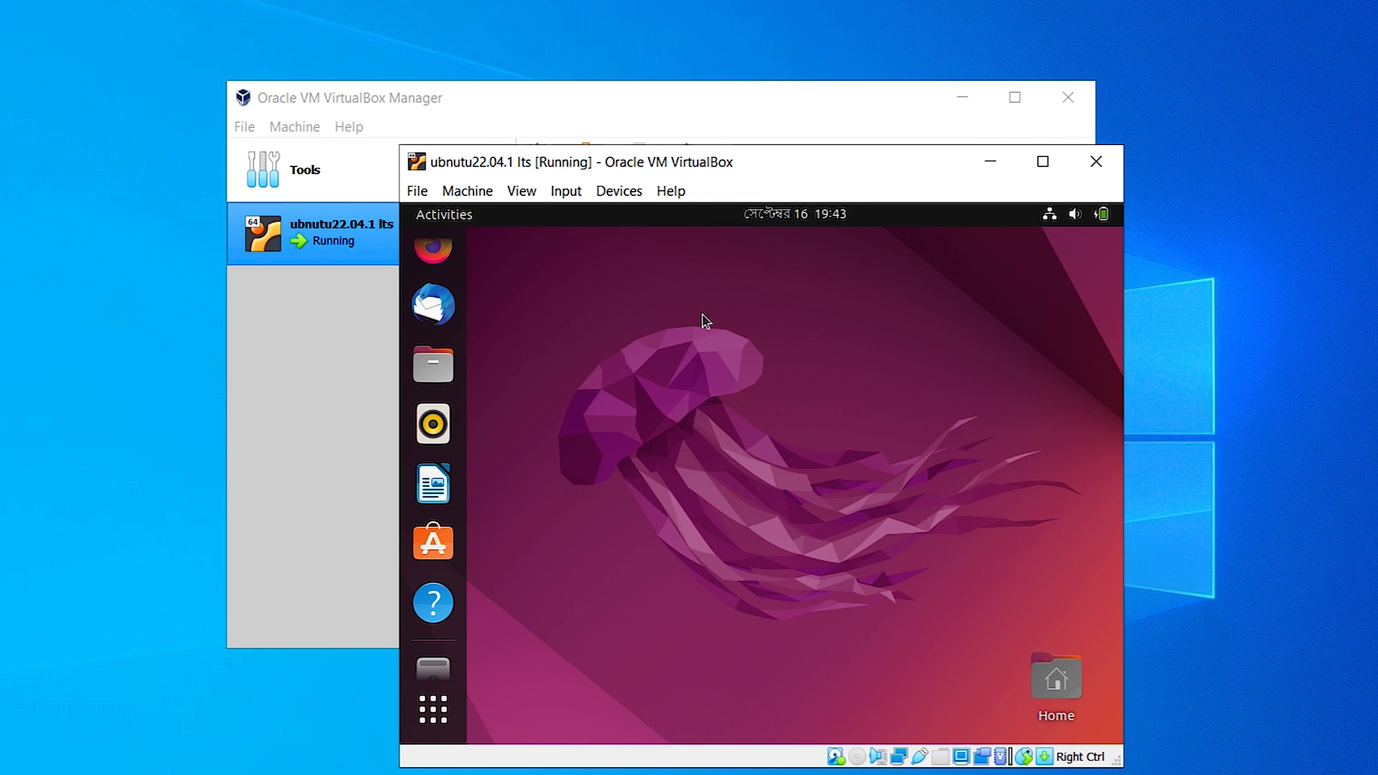
pyautogui.rightClick(624, 311)
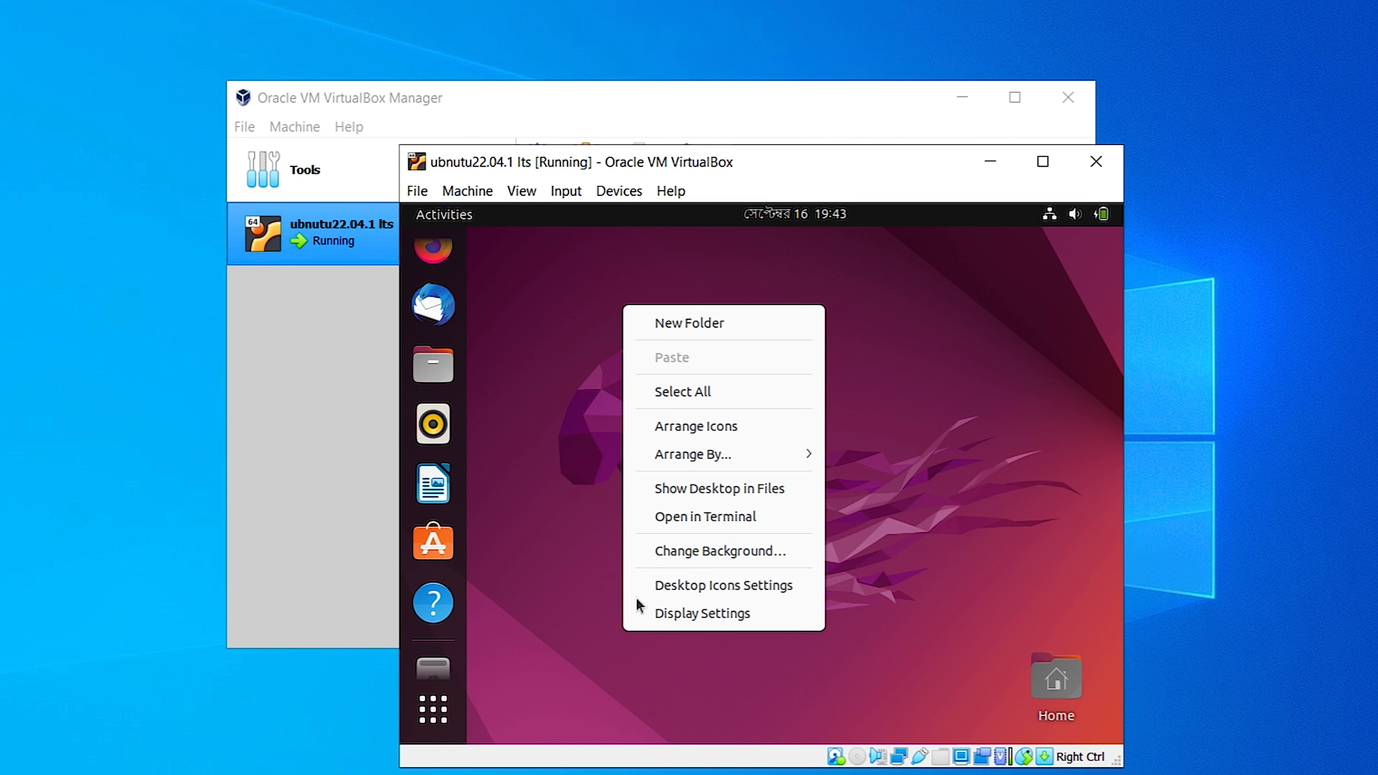
pyautogui.click(739, 613)
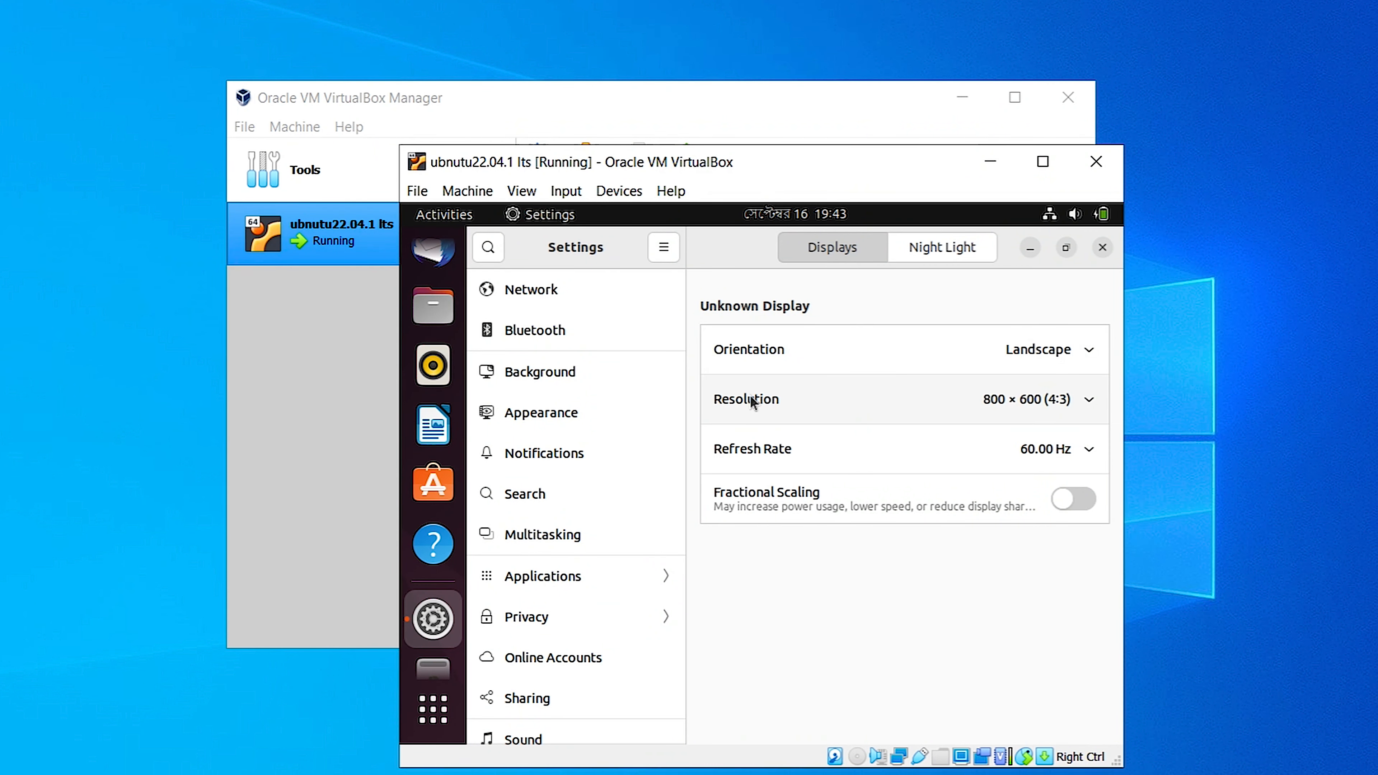
pyautogui.click(893, 402)
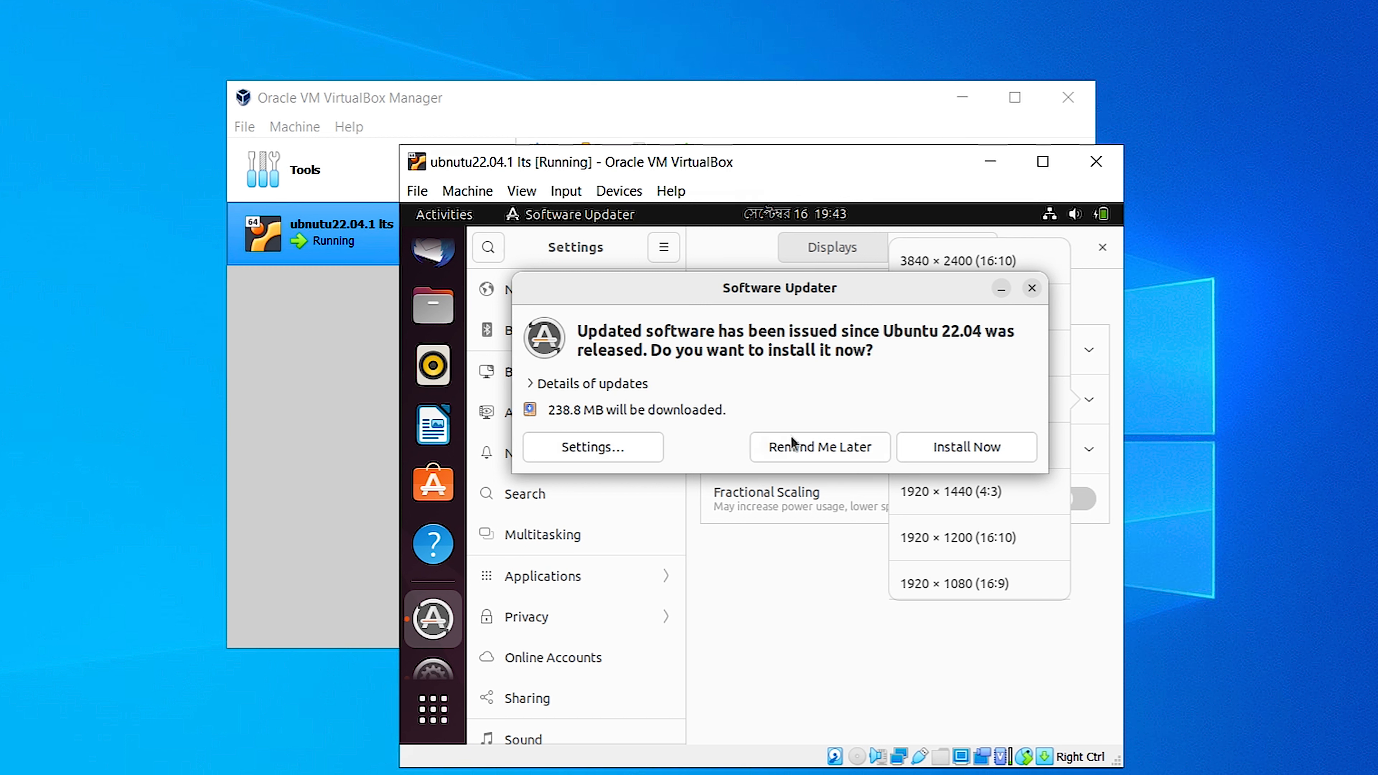
pyautogui.click(804, 446)
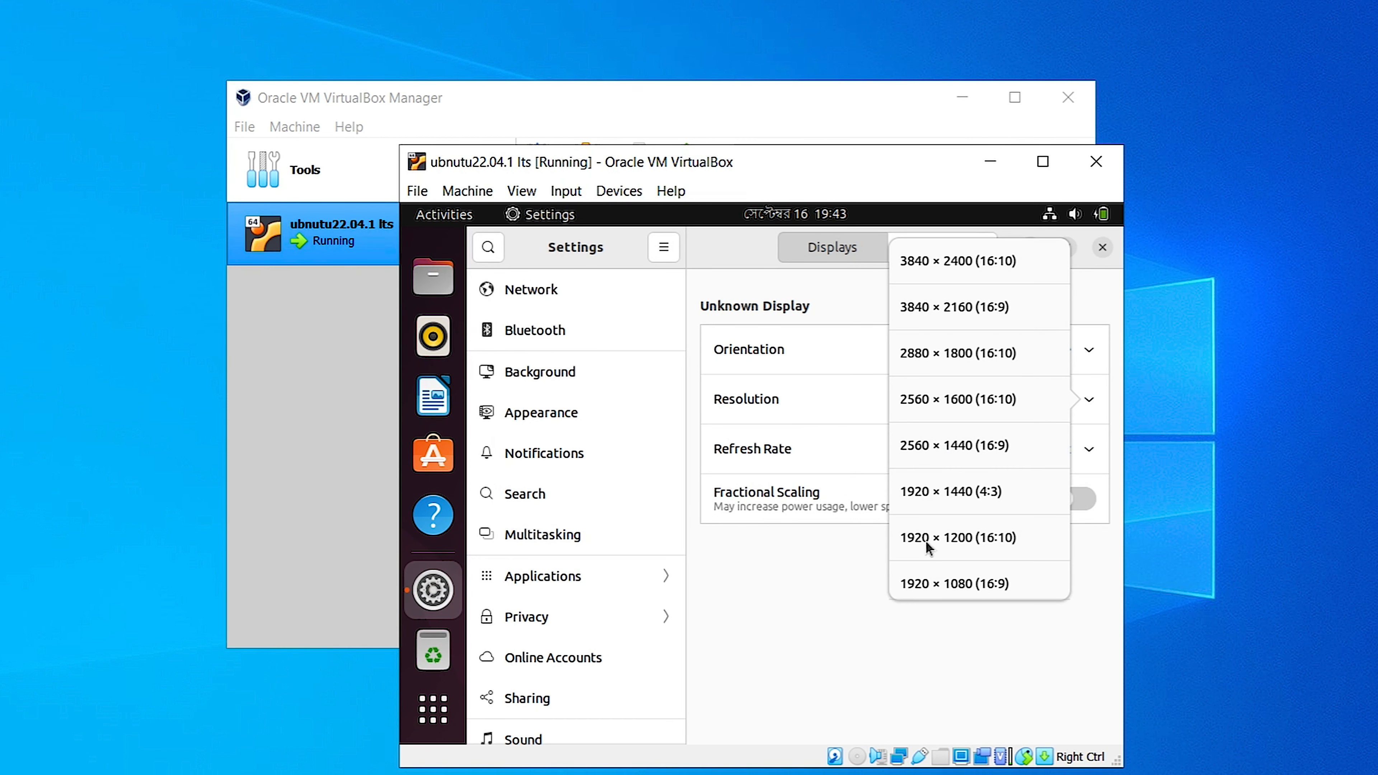
pyautogui.click(957, 584)
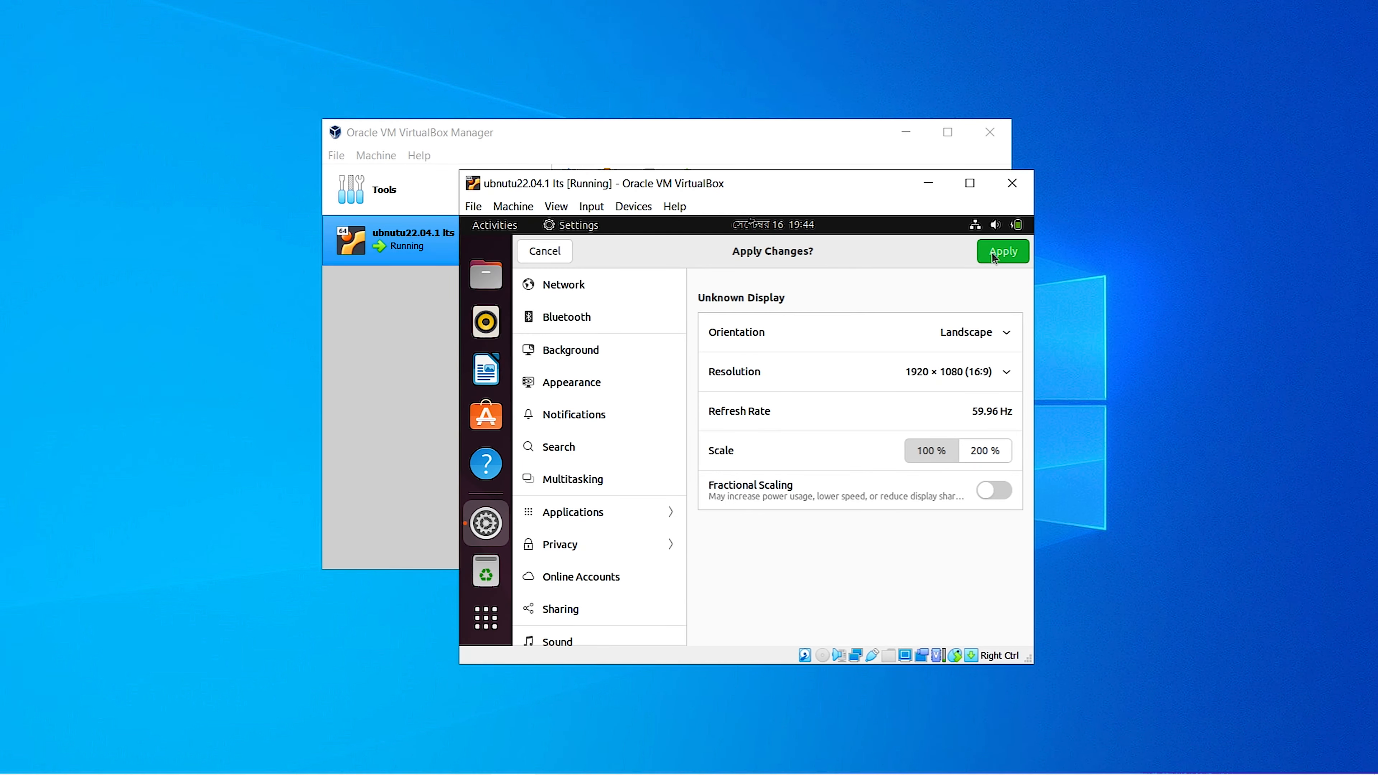
pyautogui.click(994, 257)
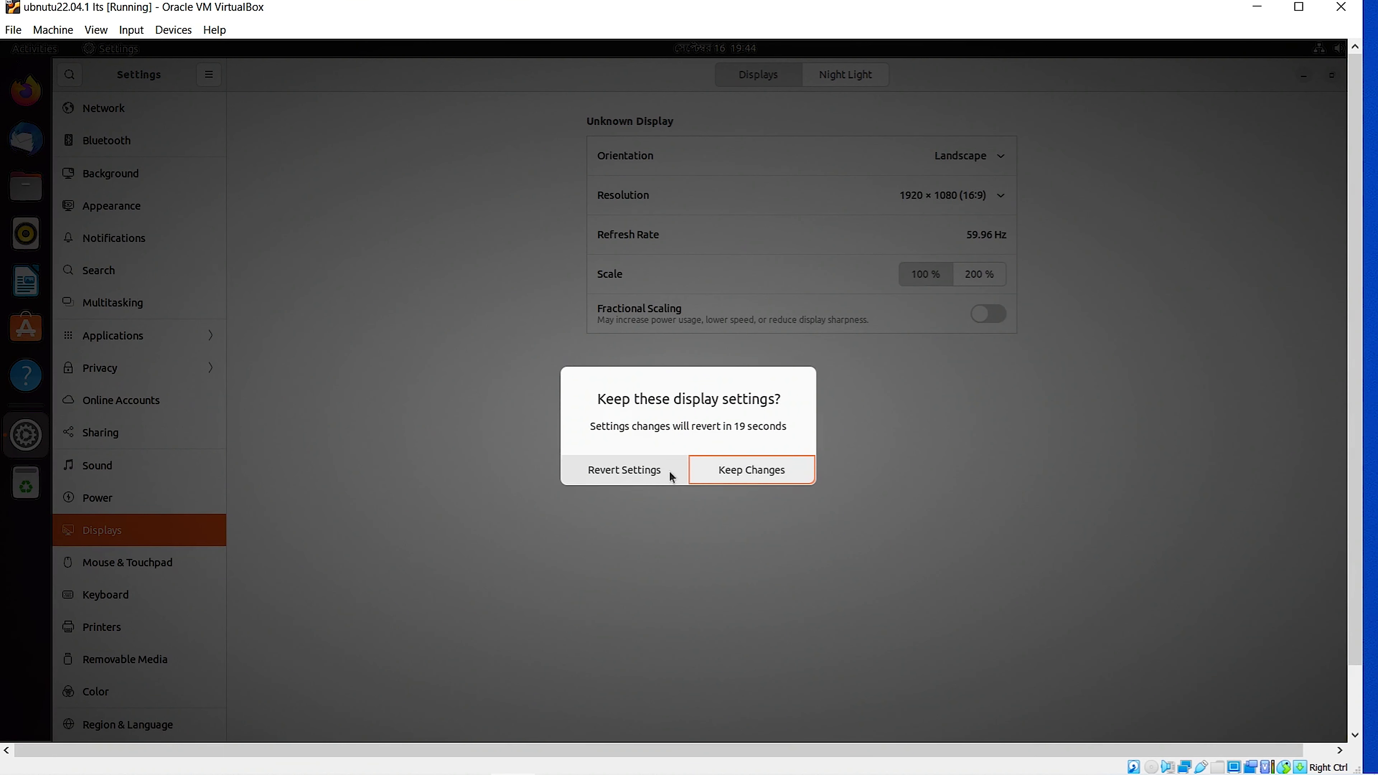
pyautogui.click(782, 471)
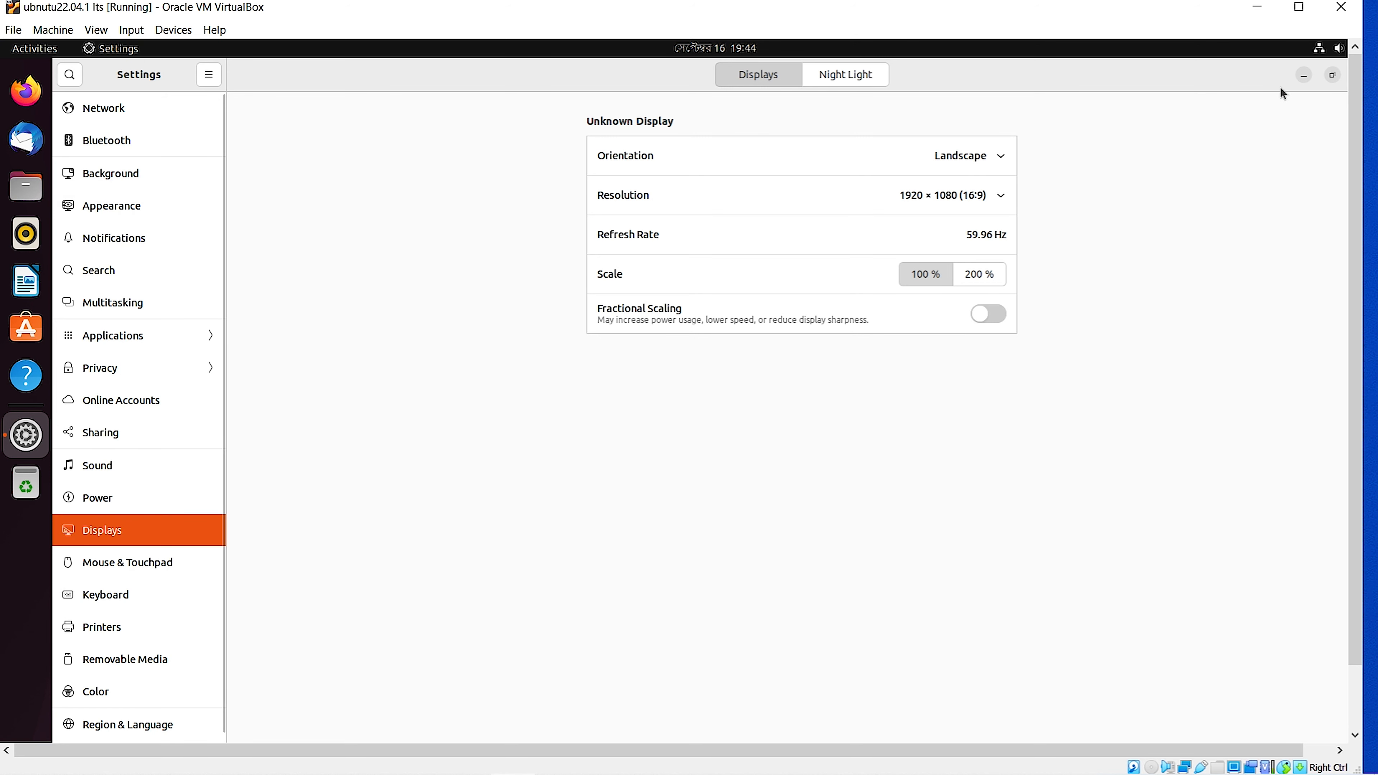
pyautogui.click(1303, 75)
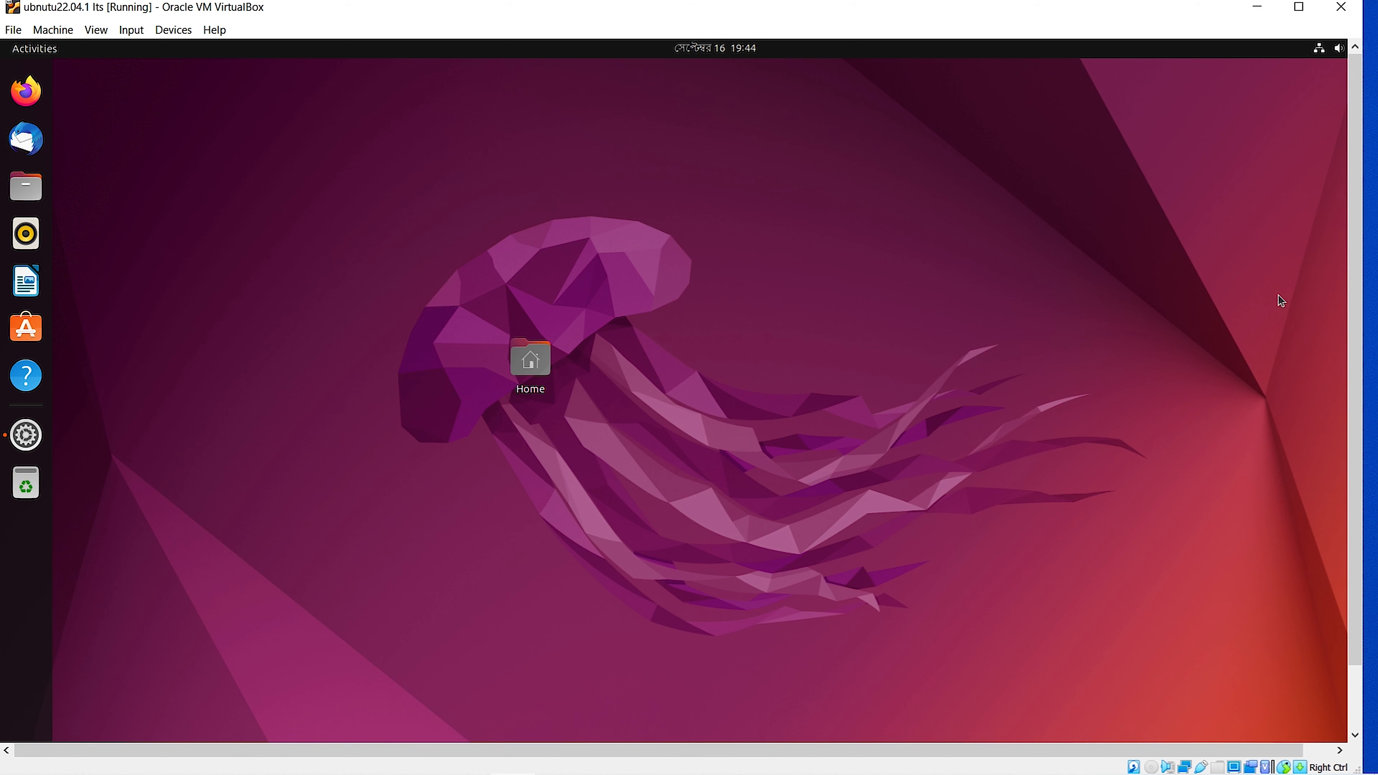
# - Switch the virtual machine window to full-screen mode and approve the switch
pyautogui.hotkey('ctrl', 'f')
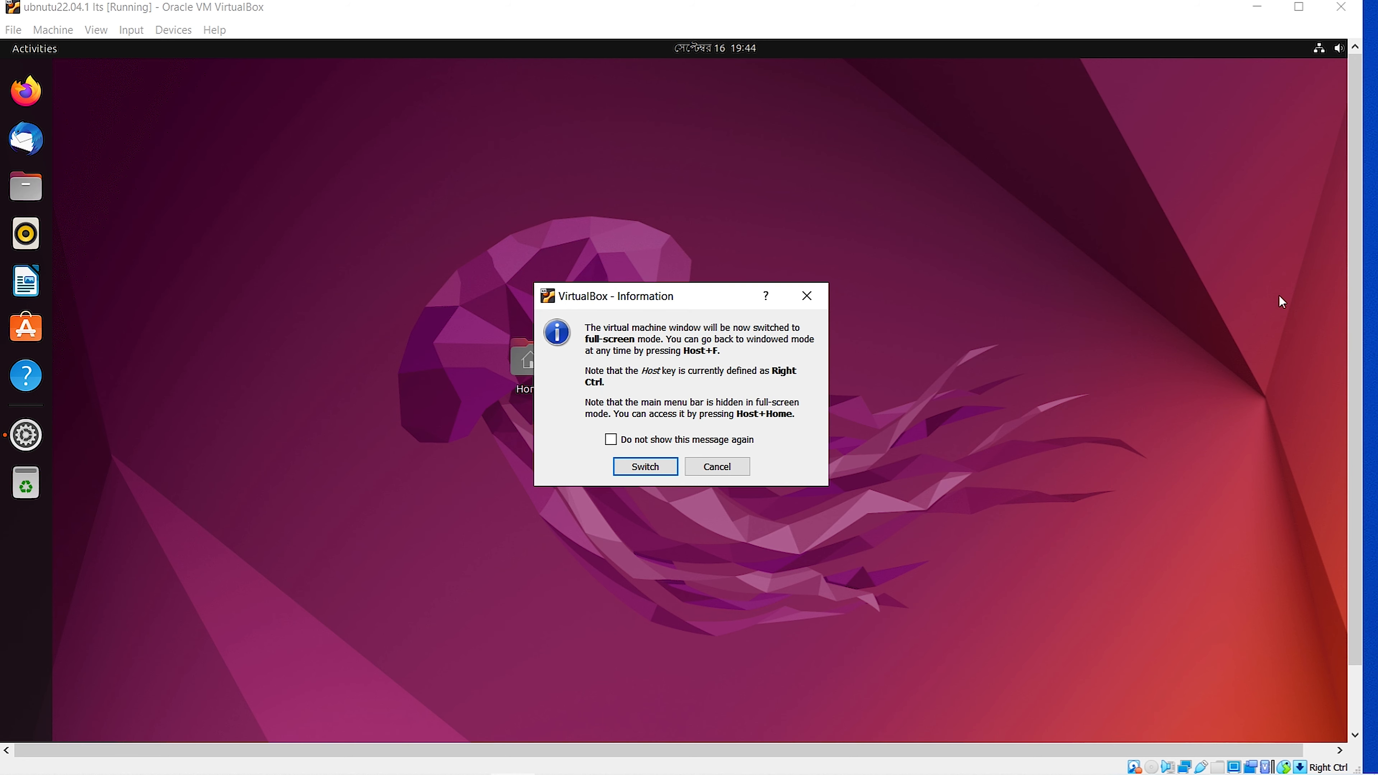
pyautogui.press('Return')
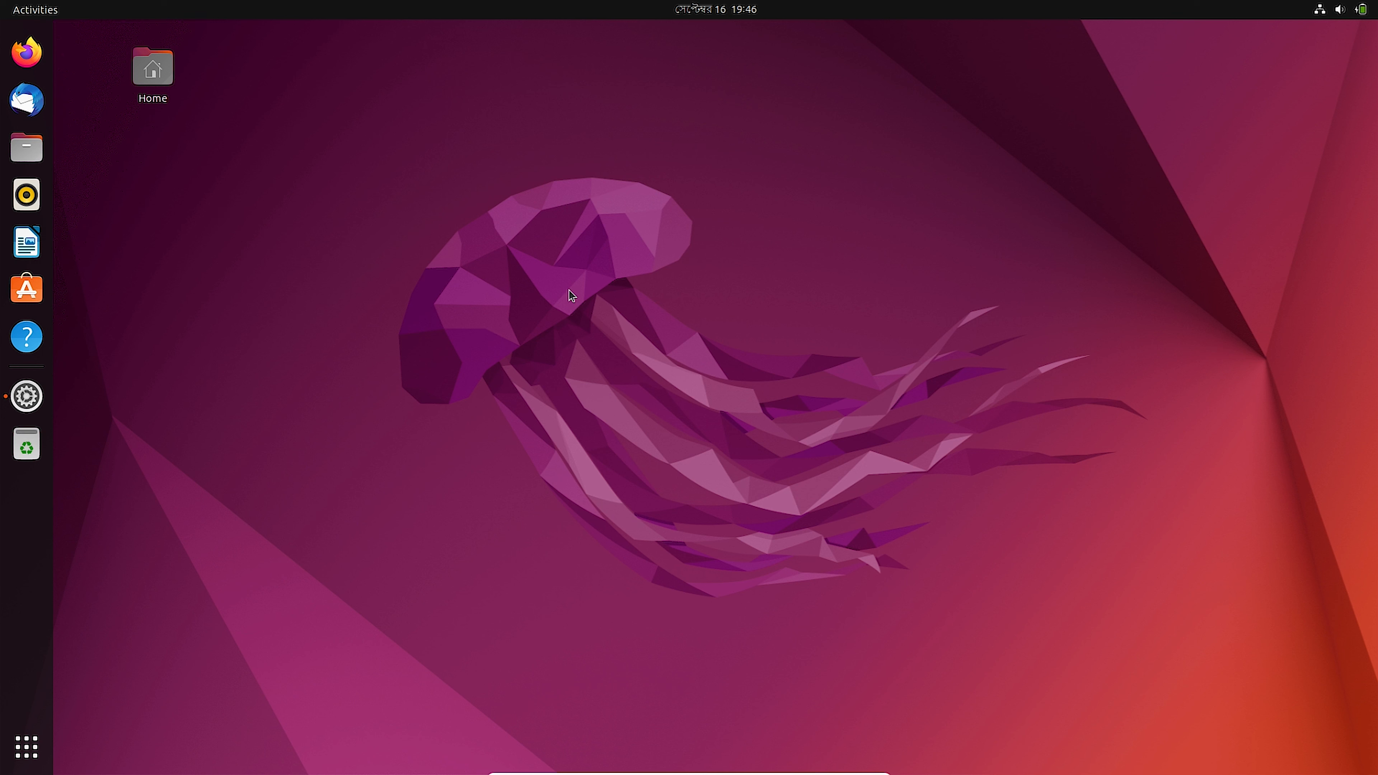
# - Return the virtual machine to windowed mode and close it by powering off the machine
pyautogui.press('Control_R+f')
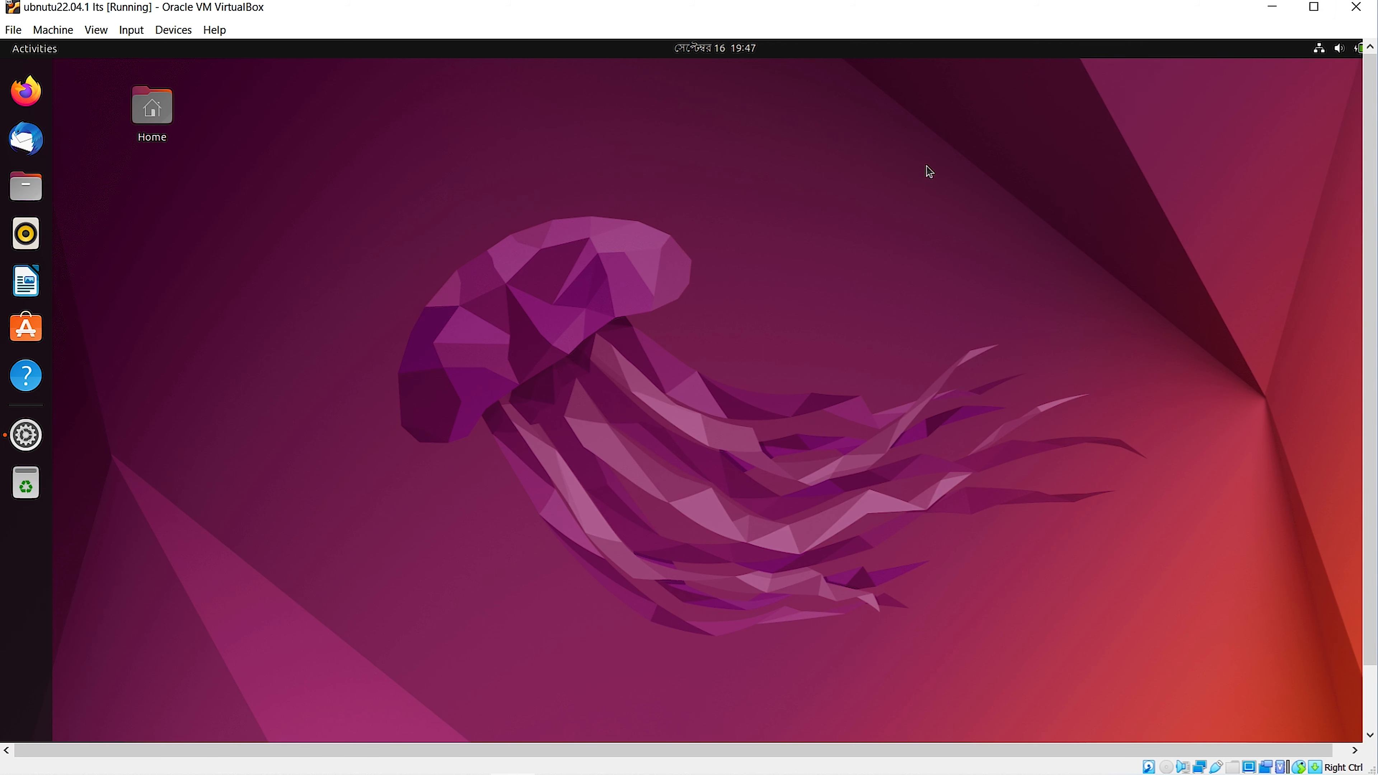
pyautogui.click(1368, 6)
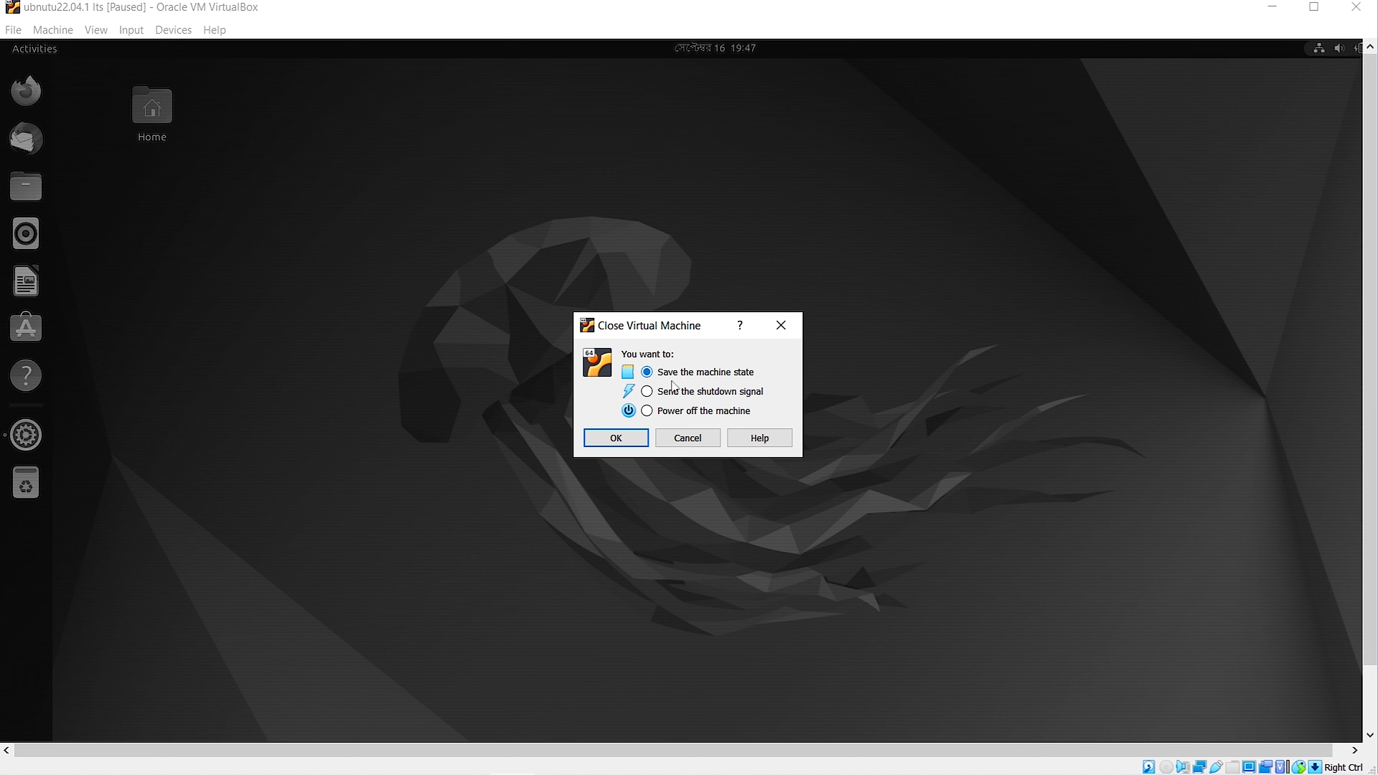
pyautogui.click(612, 438)
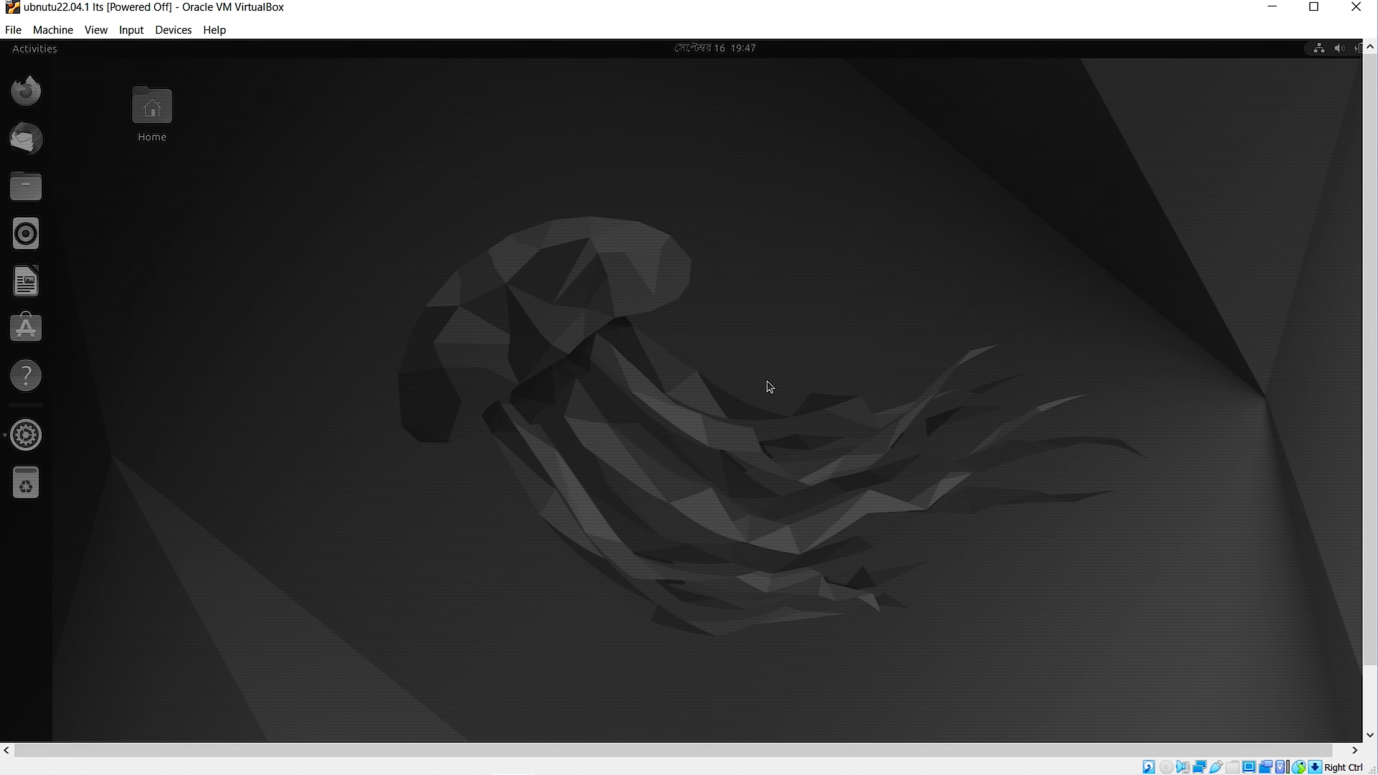